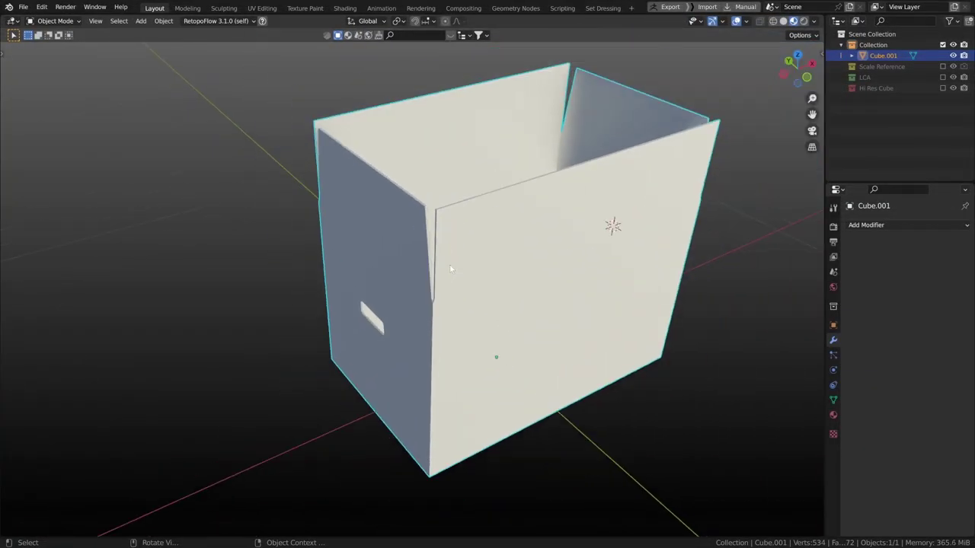
Step: Examine the box mesh's face layout and marked seams in Edit Mode from several angles, and return to Object Mode
{"action": "key", "text": "Tab"}
{"action": "scroll", "coordinate": [449, 268], "scroll_direction": "up", "scroll_amount": 4}
{"action": "middle_click_drag", "start_coordinate": [449, 268], "coordinate": [406, 262]}
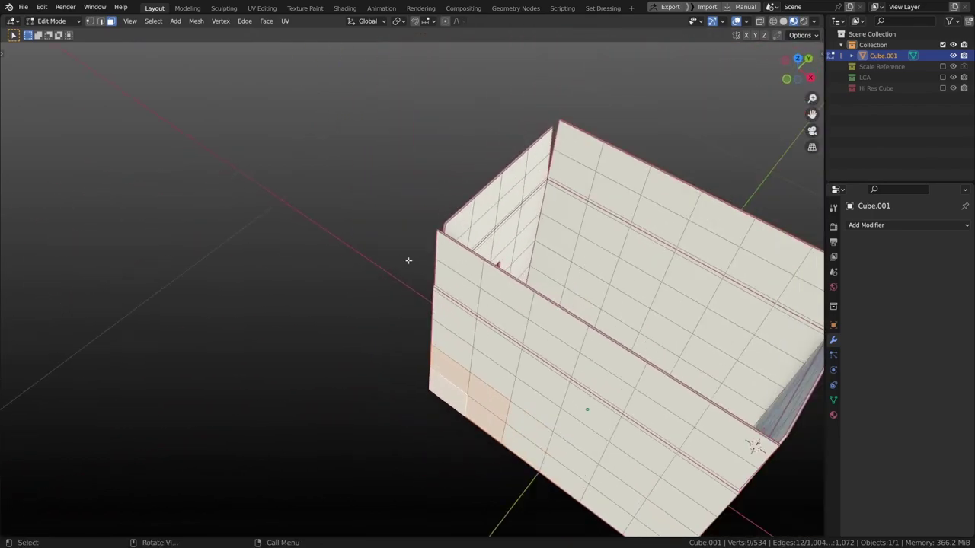
{"action": "mouse_move", "coordinate": [476, 285]}
{"action": "middle_mouse_down"}
{"action": "mouse_move", "coordinate": [446, 290]}
{"action": "mouse_move", "coordinate": [470, 294]}
{"action": "middle_mouse_up"}
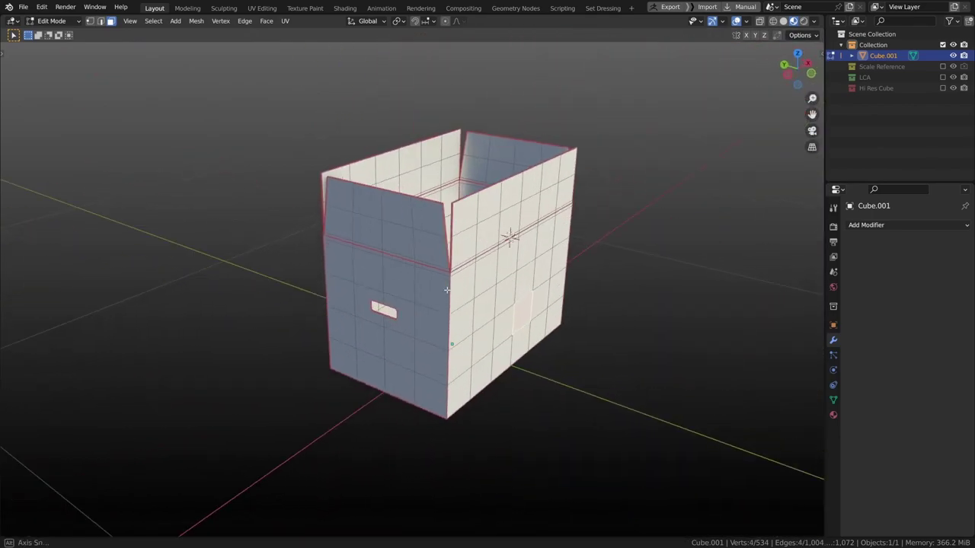
{"action": "scroll", "coordinate": [447, 284], "scroll_direction": "up", "scroll_amount": 1}
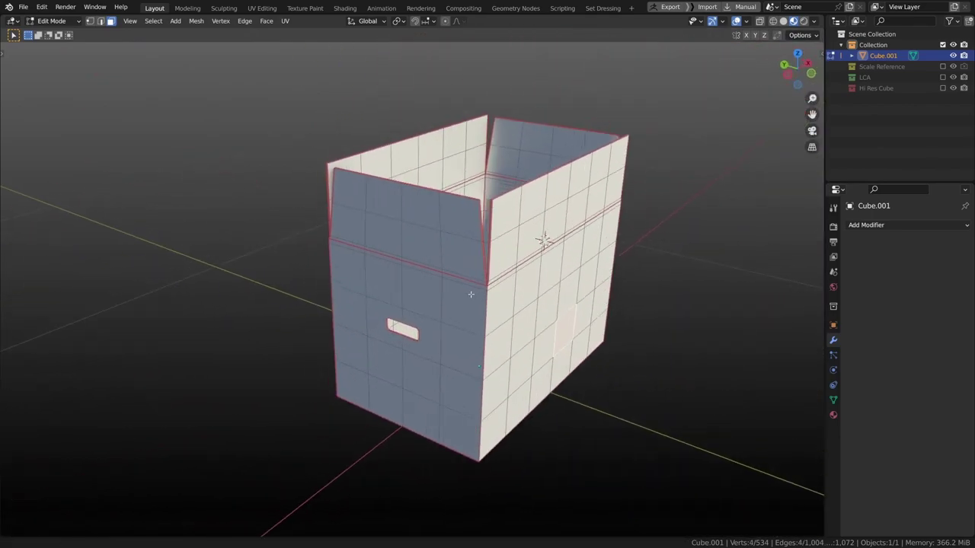
{"action": "scroll", "coordinate": [528, 233], "scroll_direction": "up", "scroll_amount": 1}
{"action": "middle_click_drag", "start_coordinate": [528, 233], "coordinate": [462, 261]}
{"action": "middle_click_drag", "start_coordinate": [607, 213], "coordinate": [427, 73]}
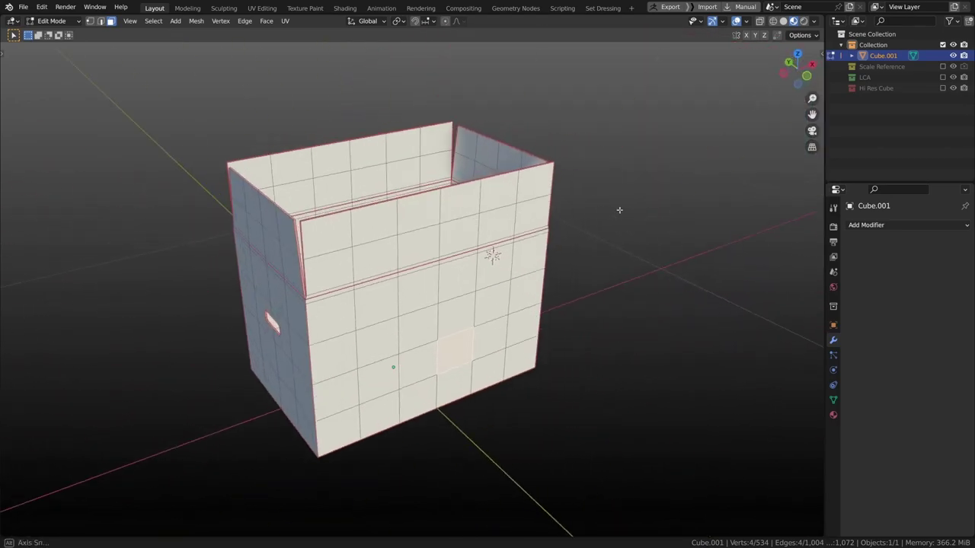
{"action": "key", "text": "Tab"}
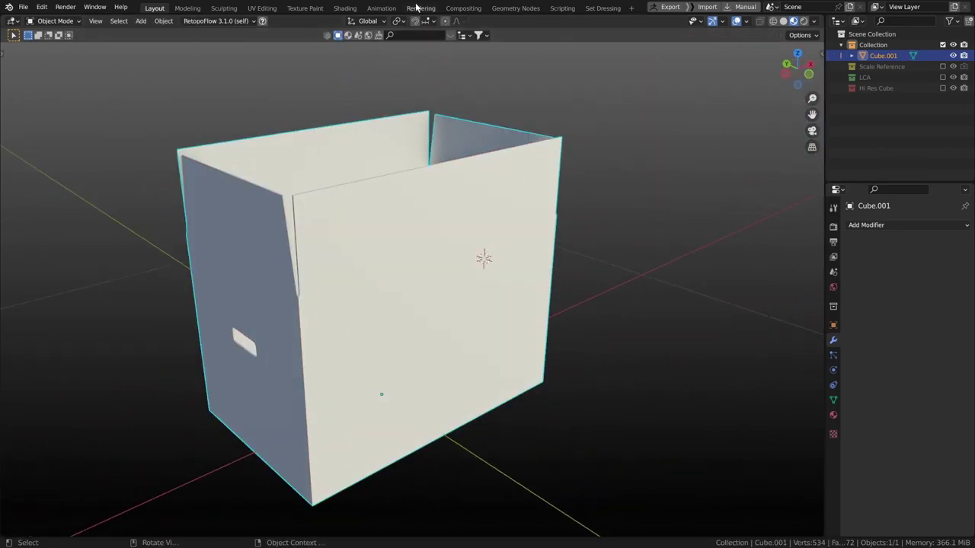
Step: Switch to the Shading workspace and add Image Texture, Mapping and Texture Coordinate nodes to the Cardboard Box material's Principled BSDF
{"action": "left_click", "coordinate": [344, 8]}
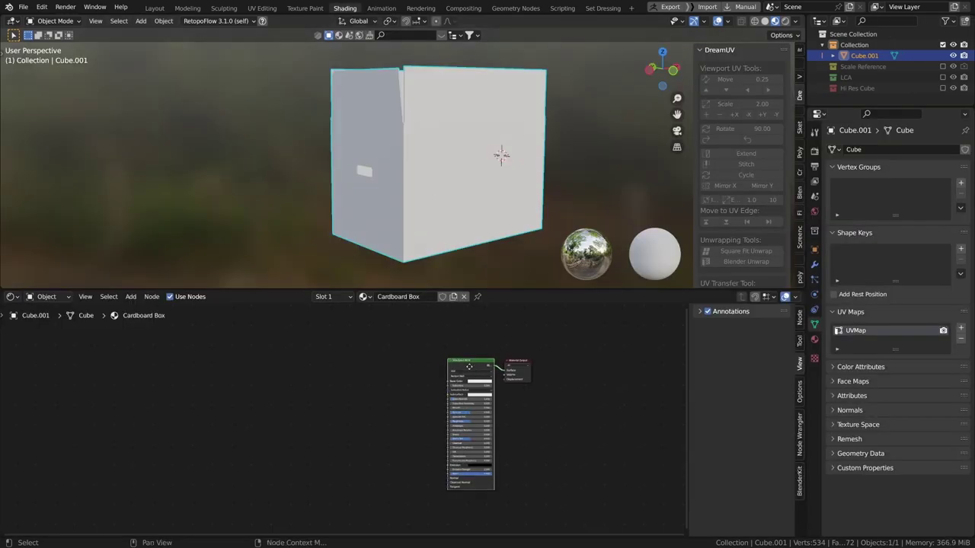
{"action": "mouse_move", "coordinate": [473, 368]}
{"action": "left_mouse_down"}
{"action": "mouse_move", "coordinate": [500, 350]}
{"action": "mouse_move", "coordinate": [483, 352]}
{"action": "left_mouse_up"}
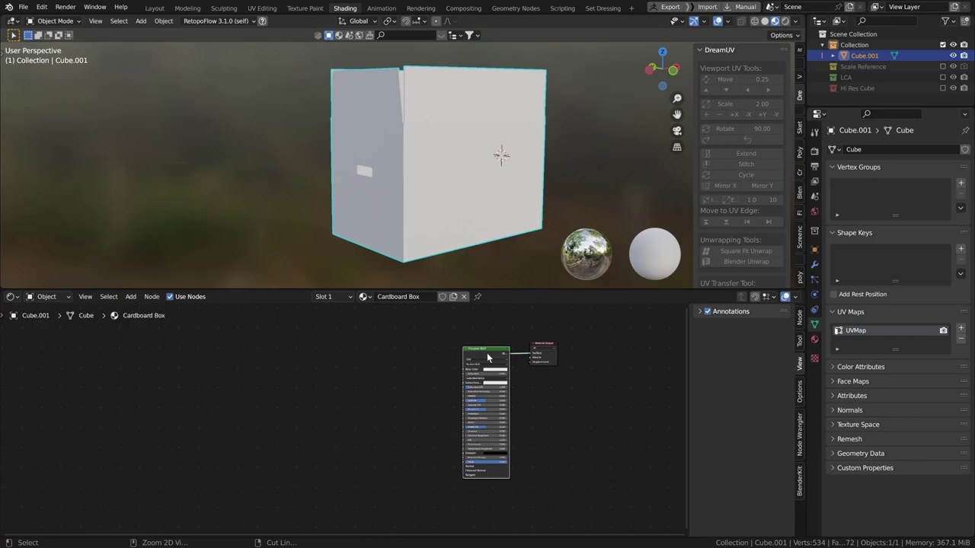
{"action": "key", "text": "ctrl+t"}
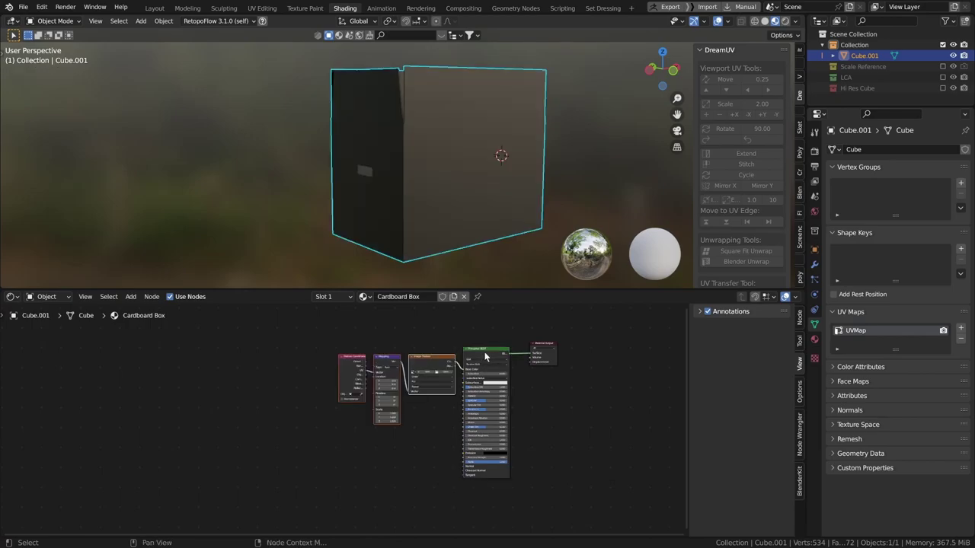
Step: Move the Texture Coordinate, Mapping and Image Texture nodes together to open a gap before the Principled BSDF
{"action": "left_click_drag", "start_coordinate": [333, 343], "coordinate": [449, 415]}
{"action": "left_click_drag", "start_coordinate": [427, 364], "coordinate": [371, 356]}
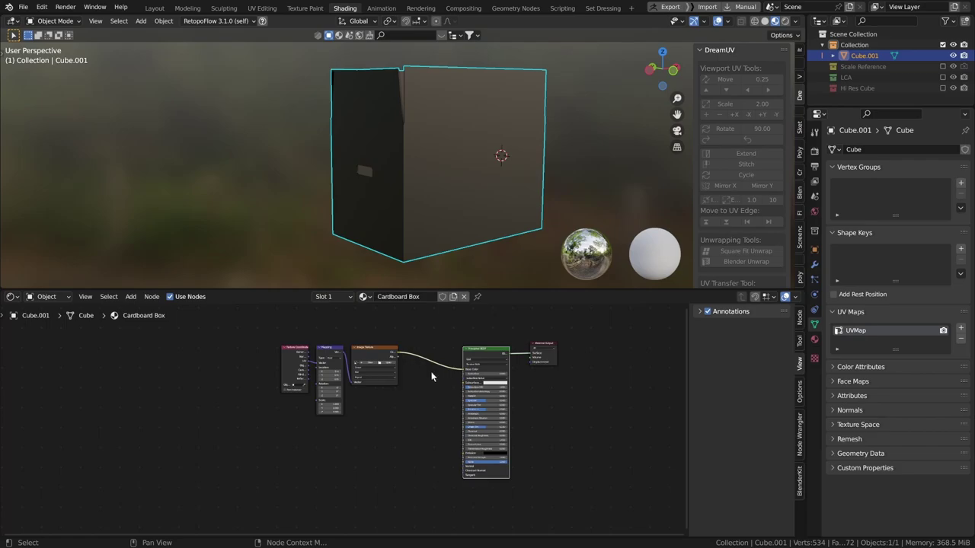
{"action": "middle_click_drag", "start_coordinate": [431, 376], "coordinate": [419, 393], "text": "ctrl"}
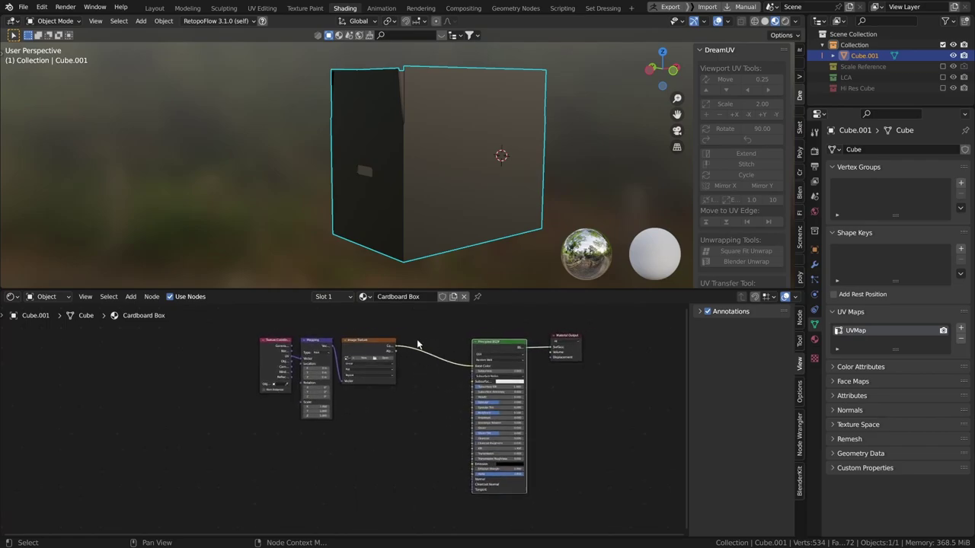
{"action": "key", "text": "ctrl+t"}
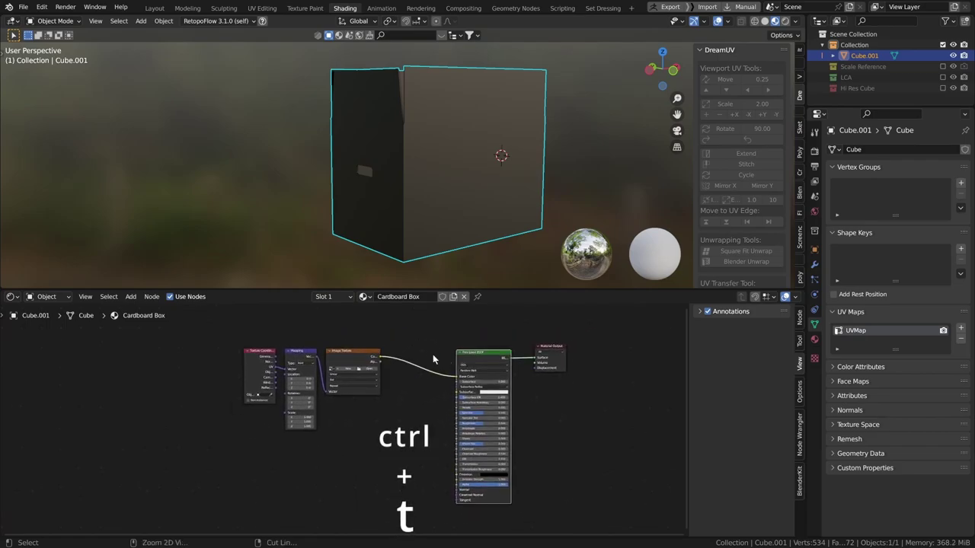
Step: Open the preferences, and return to the material nodes and select the Principled BSDF
{"action": "left_click", "coordinate": [41, 6]}
{"action": "left_click", "coordinate": [64, 160]}
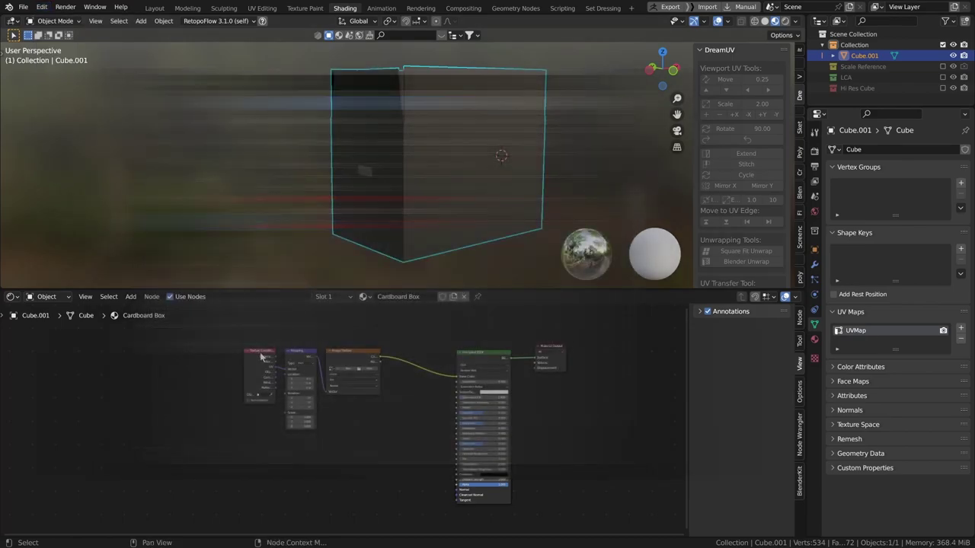
{"action": "key", "text": "ctrl+t"}
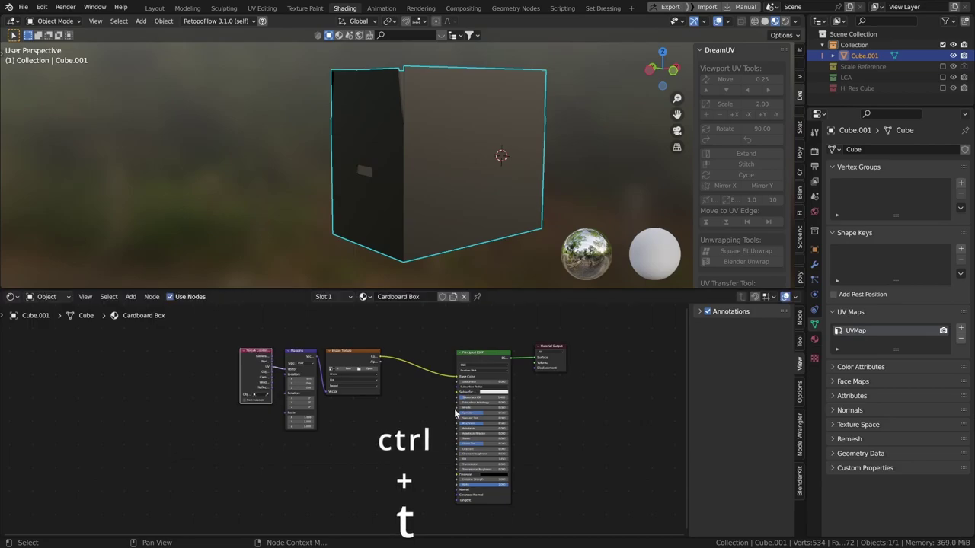
{"action": "left_click", "coordinate": [472, 354]}
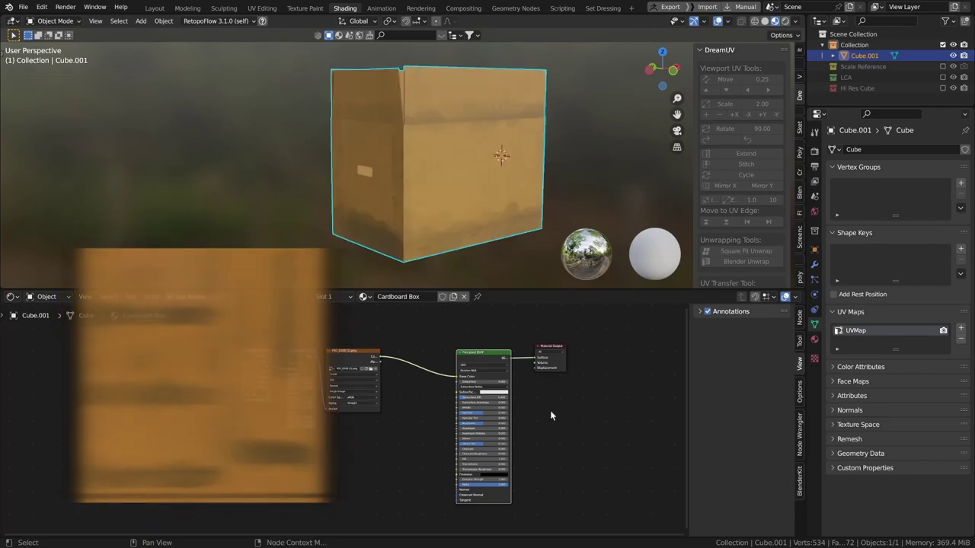
Step: Shift the image texture and its two mapping nodes farther away from the Principled BSDF to make room for more nodes
{"action": "middle_click_drag", "start_coordinate": [427, 214], "coordinate": [396, 205]}
{"action": "left_click_drag", "start_coordinate": [241, 332], "coordinate": [409, 453]}
{"action": "left_click_drag", "start_coordinate": [361, 356], "coordinate": [297, 370]}
{"action": "scroll", "coordinate": [290, 341], "scroll_direction": "up", "scroll_amount": 1}
{"action": "middle_click_drag", "start_coordinate": [309, 378], "coordinate": [341, 369]}
{"action": "scroll", "coordinate": [344, 364], "scroll_direction": "up", "scroll_amount": 2}
{"action": "scroll", "coordinate": [344, 363], "scroll_direction": "up", "scroll_amount": 1}
{"action": "scroll", "coordinate": [343, 355], "scroll_direction": "down", "scroll_amount": 1}
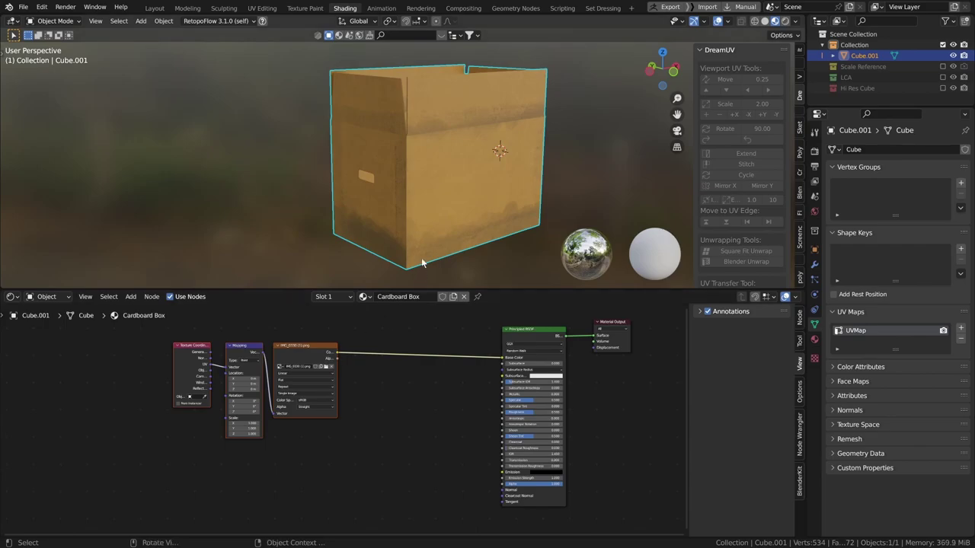
Step: Add a ColorRamp node below the Base Color link and connect the image texture's Color output to its Fac input
{"action": "left_click", "coordinate": [367, 393]}
{"action": "key", "text": "shift+a"}
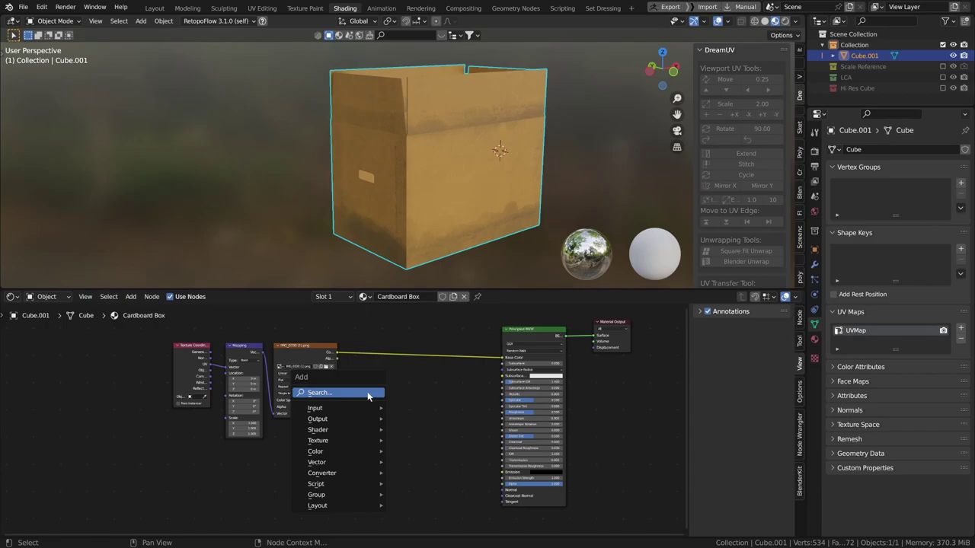
{"action": "left_click", "coordinate": [367, 394]}
{"action": "type", "text": "colo"}
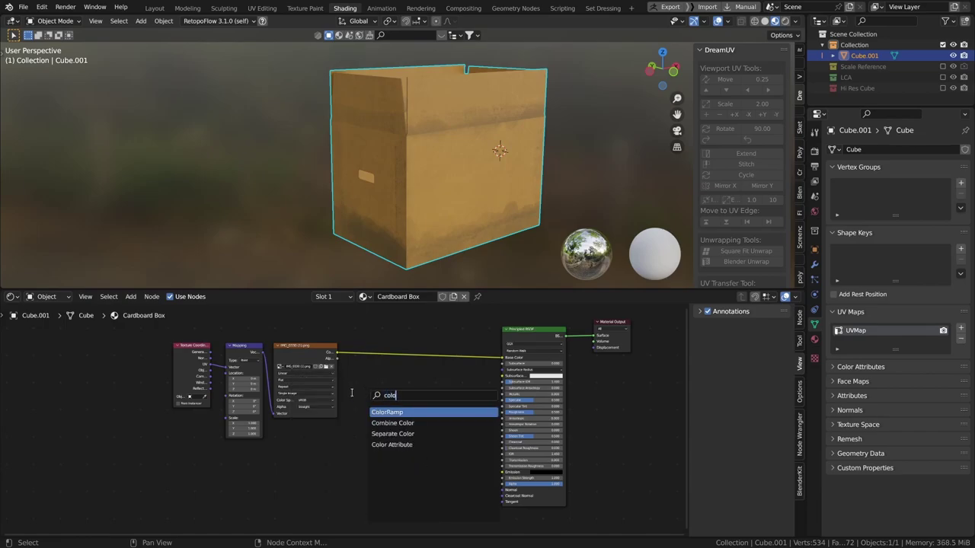
{"action": "key", "text": "Return"}
{"action": "left_click", "coordinate": [361, 373]}
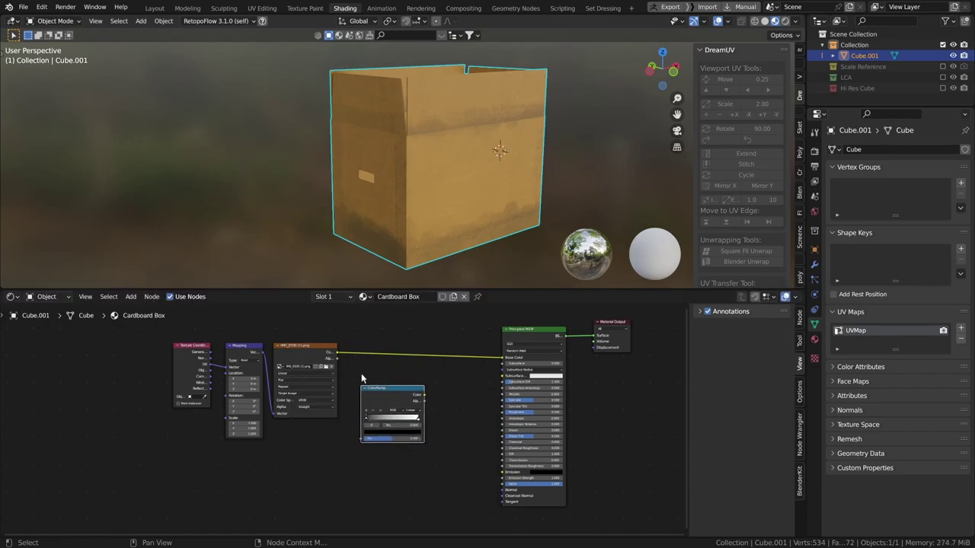
{"action": "left_click_drag", "start_coordinate": [337, 355], "coordinate": [361, 438]}
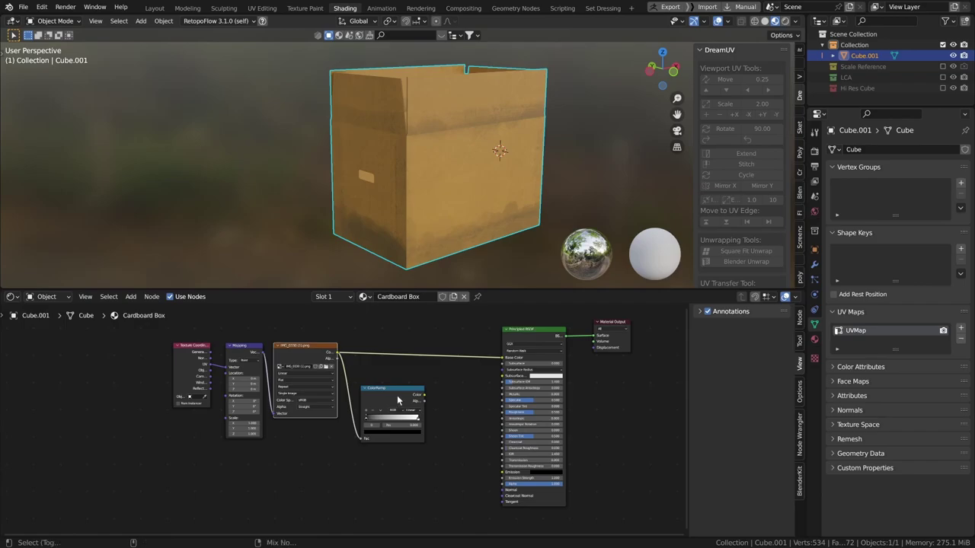
Step: Preview the ColorRamp's grayscale output directly on the box
{"action": "left_click", "coordinate": [397, 396], "text": "ctrl+shift"}
{"action": "middle_click_drag", "start_coordinate": [411, 398], "coordinate": [442, 397]}
{"action": "scroll", "coordinate": [444, 245], "scroll_direction": "up", "scroll_amount": 1}
{"action": "mouse_move", "coordinate": [444, 244]}
{"action": "middle_mouse_down"}
{"action": "mouse_move", "coordinate": [453, 218]}
{"action": "mouse_move", "coordinate": [459, 233]}
{"action": "mouse_move", "coordinate": [444, 228]}
{"action": "middle_mouse_up"}
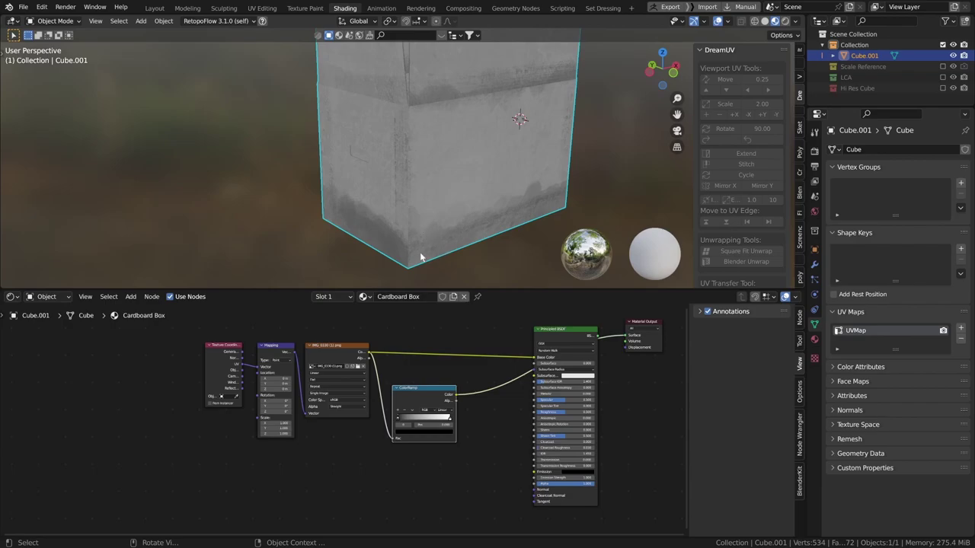
Step: Reposition the ColorRamp node and invert its gradient, with white at position 0 and black at the far end
{"action": "key", "text": "g"}
{"action": "left_click", "coordinate": [463, 430]}
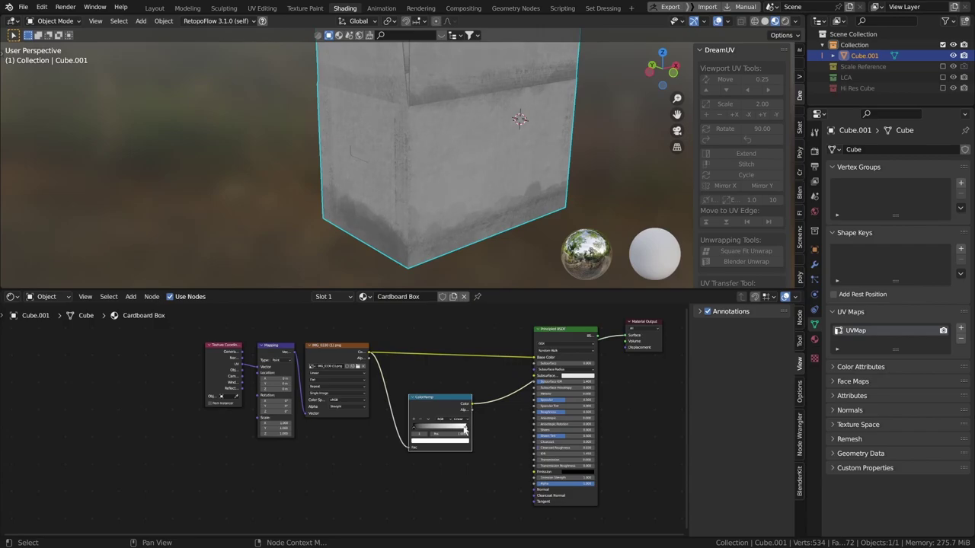
{"action": "mouse_move", "coordinate": [464, 430]}
{"action": "left_mouse_down"}
{"action": "mouse_move", "coordinate": [418, 430]}
{"action": "mouse_move", "coordinate": [486, 429]}
{"action": "left_mouse_up"}
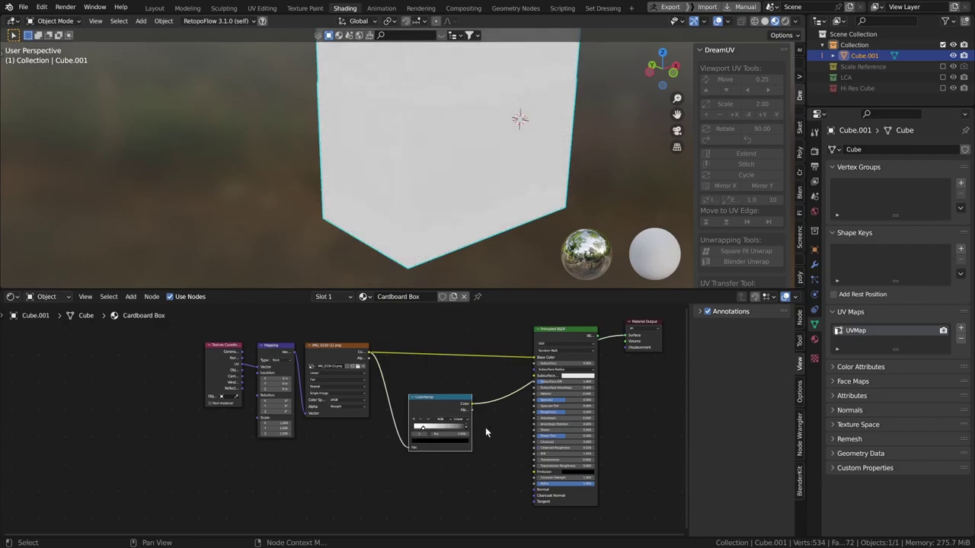
{"action": "left_click_drag", "start_coordinate": [424, 431], "coordinate": [390, 428]}
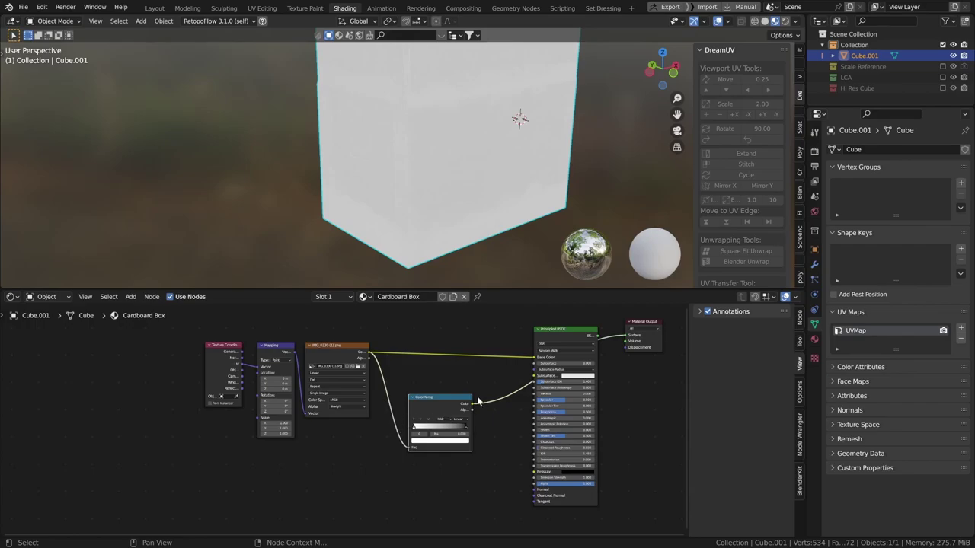
Step: Restore the Principled BSDF as the material's surface output and connect the ColorRamp's Color to its Roughness input
{"action": "left_click", "coordinate": [571, 333], "text": "ctrl+shift"}
{"action": "middle_click_drag", "start_coordinate": [451, 207], "coordinate": [456, 183]}
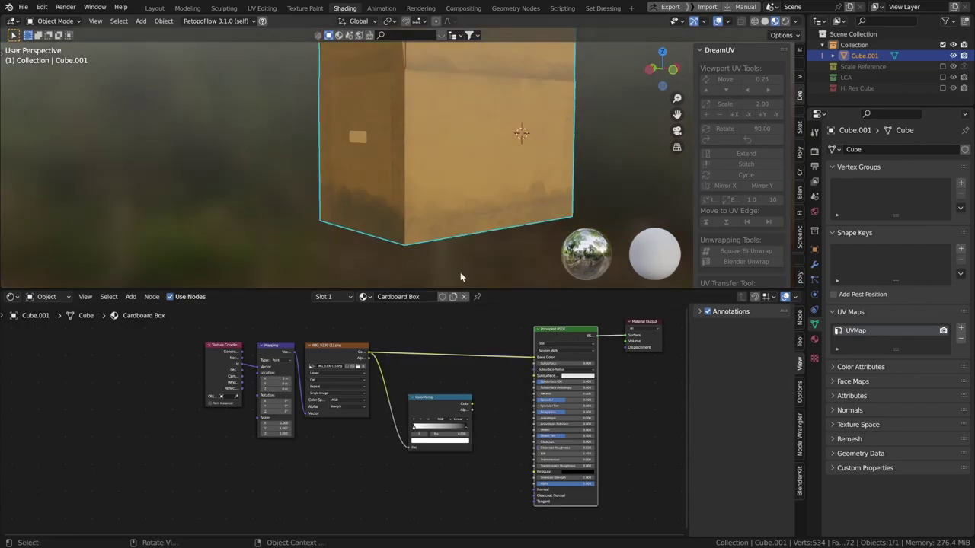
{"action": "left_click_drag", "start_coordinate": [472, 403], "coordinate": [535, 412]}
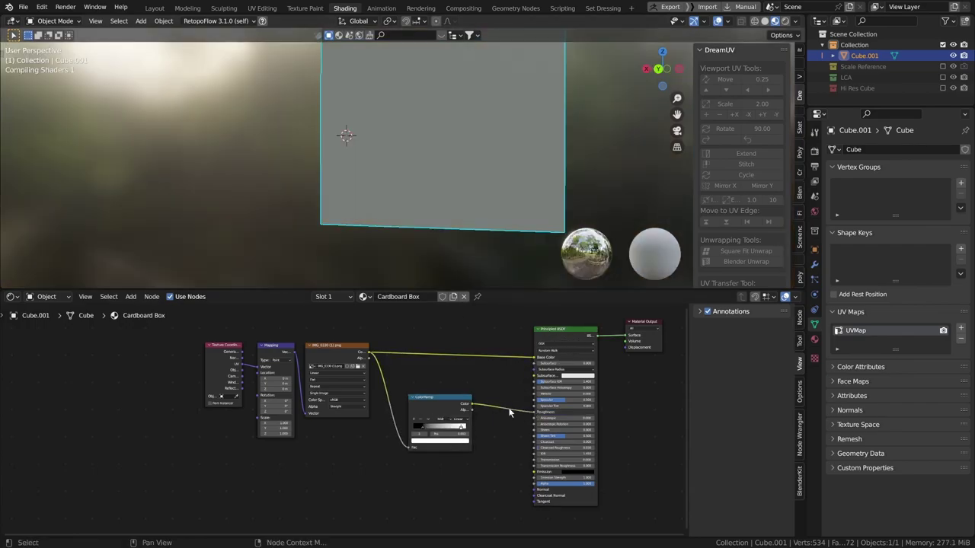
Step: Place the roughness ramp's dark stop close to the white stop and lighten its color to gray
{"action": "mouse_move", "coordinate": [461, 430]}
{"action": "left_mouse_down"}
{"action": "mouse_move", "coordinate": [415, 428]}
{"action": "mouse_move", "coordinate": [457, 431]}
{"action": "left_mouse_up"}
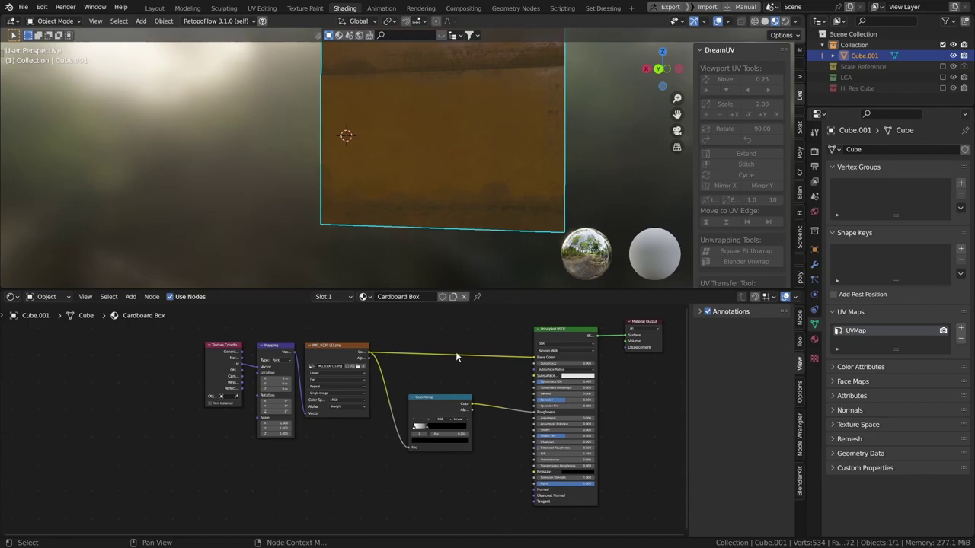
{"action": "mouse_move", "coordinate": [526, 251]}
{"action": "middle_mouse_down"}
{"action": "mouse_move", "coordinate": [558, 247]}
{"action": "mouse_move", "coordinate": [541, 245]}
{"action": "middle_mouse_up"}
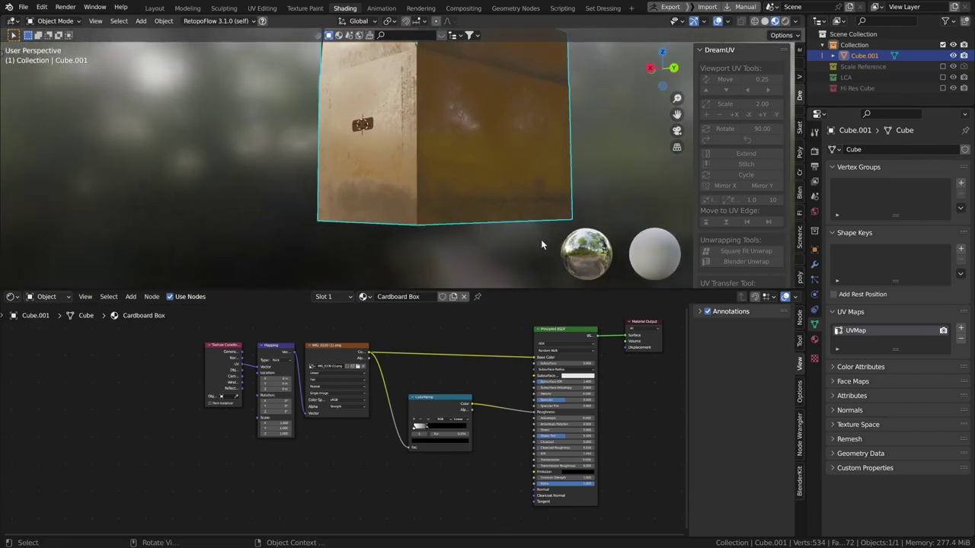
{"action": "left_click", "coordinate": [423, 441]}
{"action": "left_click_drag", "start_coordinate": [414, 387], "coordinate": [414, 382]}
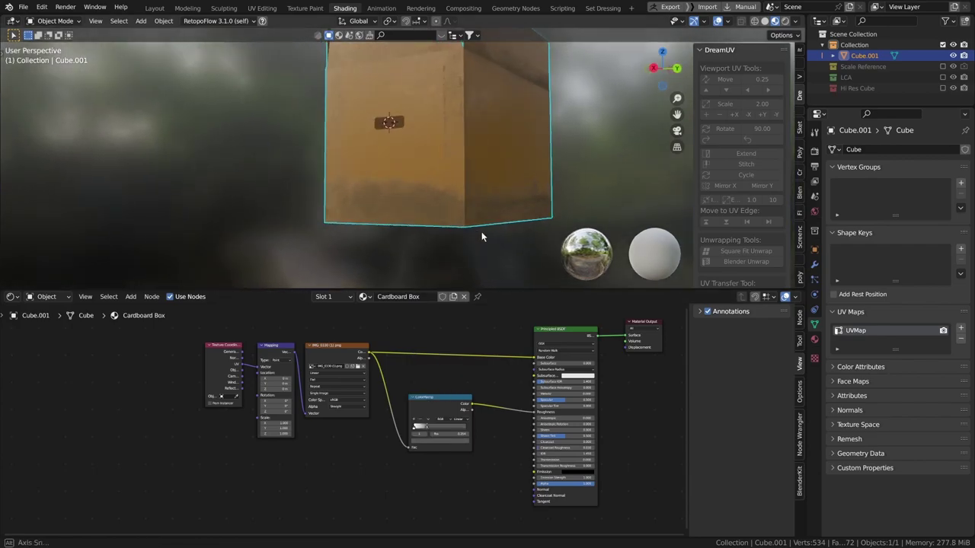
{"action": "middle_click_drag", "start_coordinate": [481, 237], "coordinate": [435, 231]}
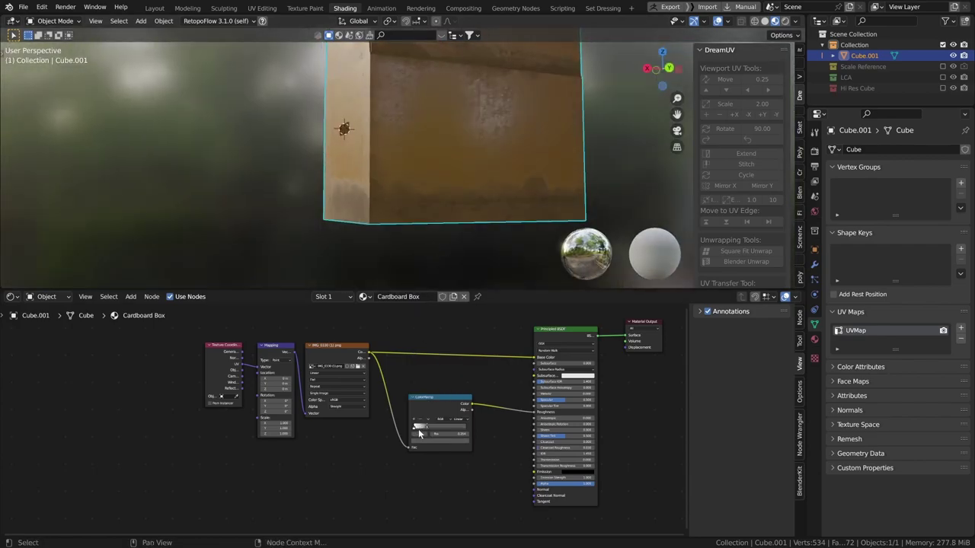
{"action": "mouse_move", "coordinate": [427, 431]}
{"action": "left_mouse_down"}
{"action": "mouse_move", "coordinate": [439, 432]}
{"action": "mouse_move", "coordinate": [426, 431]}
{"action": "left_mouse_up"}
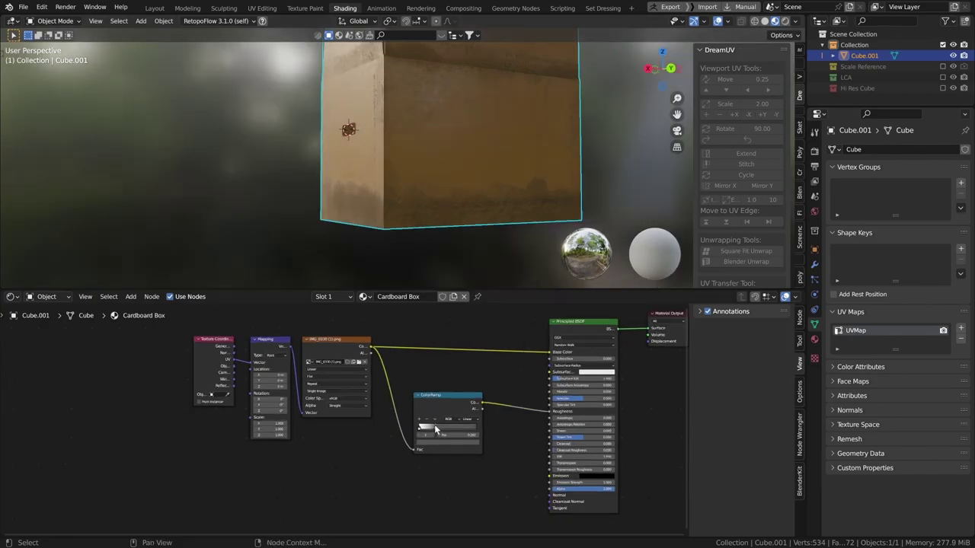
Step: Add a second ColorRamp below the roughness ramp and feed its Fac input from the image texture's Color output
{"action": "middle_click_drag", "start_coordinate": [396, 129], "coordinate": [515, 156]}
{"action": "scroll", "coordinate": [474, 185], "scroll_direction": "down", "scroll_amount": 3}
{"action": "middle_click_drag", "start_coordinate": [474, 185], "coordinate": [500, 186]}
{"action": "scroll", "coordinate": [398, 457], "scroll_direction": "up", "scroll_amount": 2}
{"action": "middle_click_drag", "start_coordinate": [394, 451], "coordinate": [403, 434]}
{"action": "scroll", "coordinate": [402, 434], "scroll_direction": "down", "scroll_amount": 1}
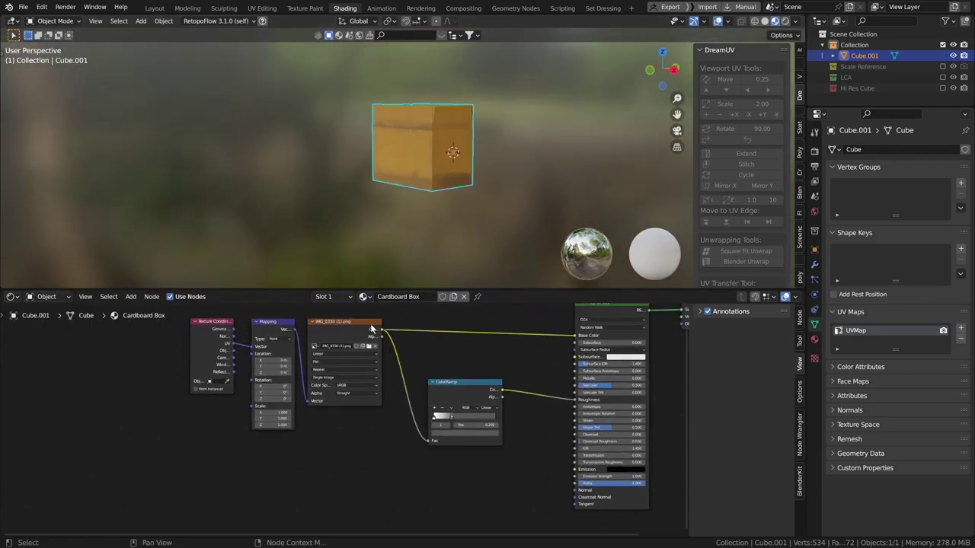
{"action": "key", "text": "shift+a"}
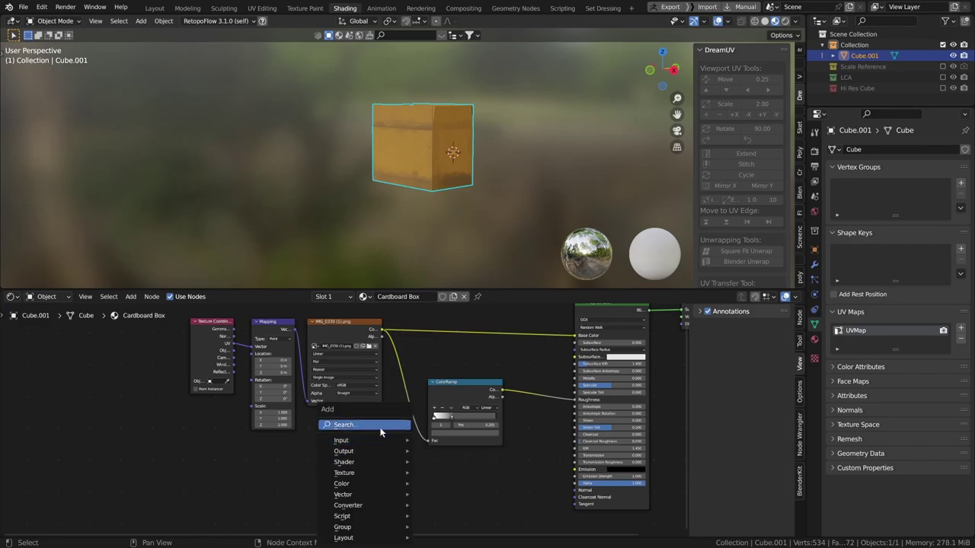
{"action": "left_click", "coordinate": [385, 425]}
{"action": "type", "text": "colo"}
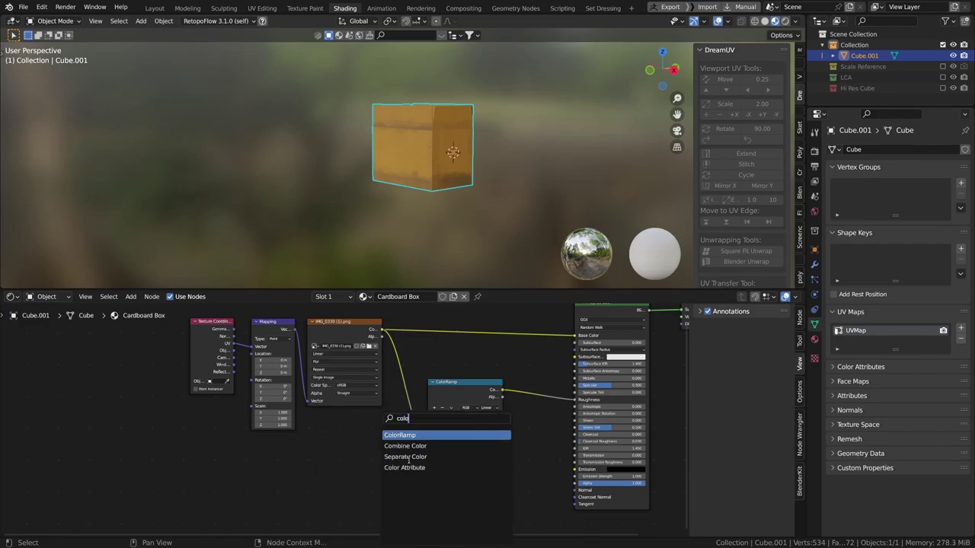
{"action": "type", "text": "r"}
{"action": "left_click", "coordinate": [411, 435]}
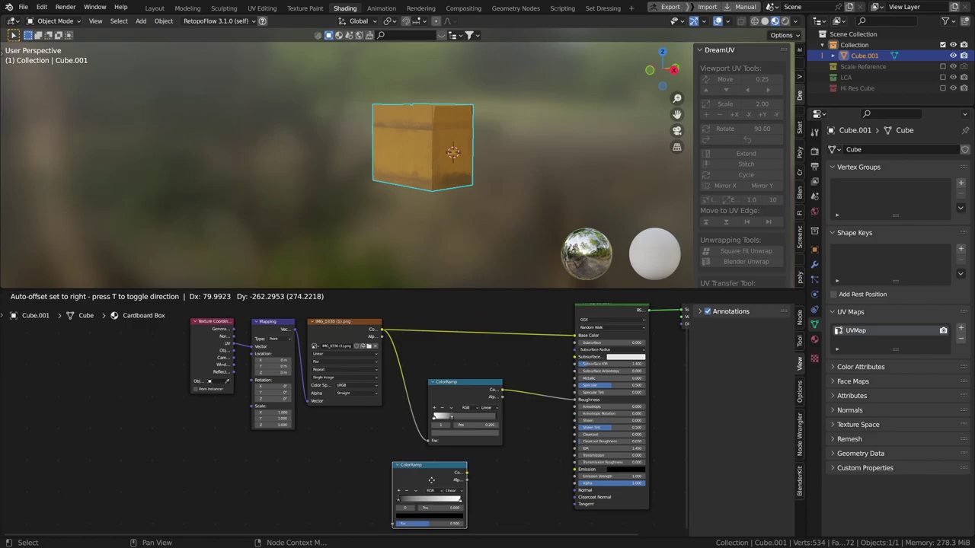
{"action": "left_click", "coordinate": [446, 482]}
{"action": "left_click_drag", "start_coordinate": [382, 332], "coordinate": [410, 466]}
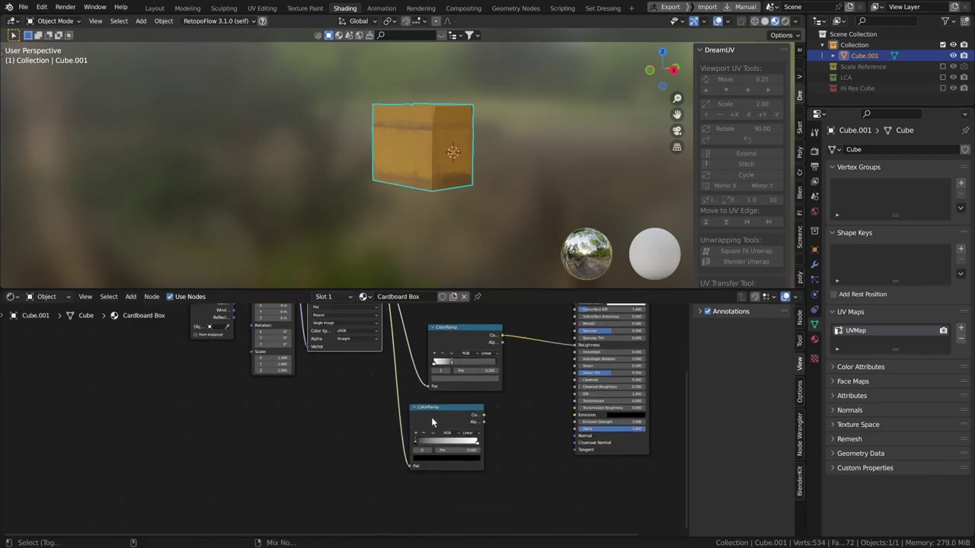
Step: Preview the lower ColorRamp's output directly on the box surface
{"action": "left_click", "coordinate": [433, 423], "text": "ctrl+shift"}
{"action": "scroll", "coordinate": [457, 445], "scroll_direction": "down", "scroll_amount": 2}
{"action": "middle_click_drag", "start_coordinate": [462, 446], "coordinate": [410, 466]}
{"action": "scroll", "coordinate": [441, 458], "scroll_direction": "up", "scroll_amount": 2}
{"action": "scroll", "coordinate": [427, 468], "scroll_direction": "up", "scroll_amount": 2}
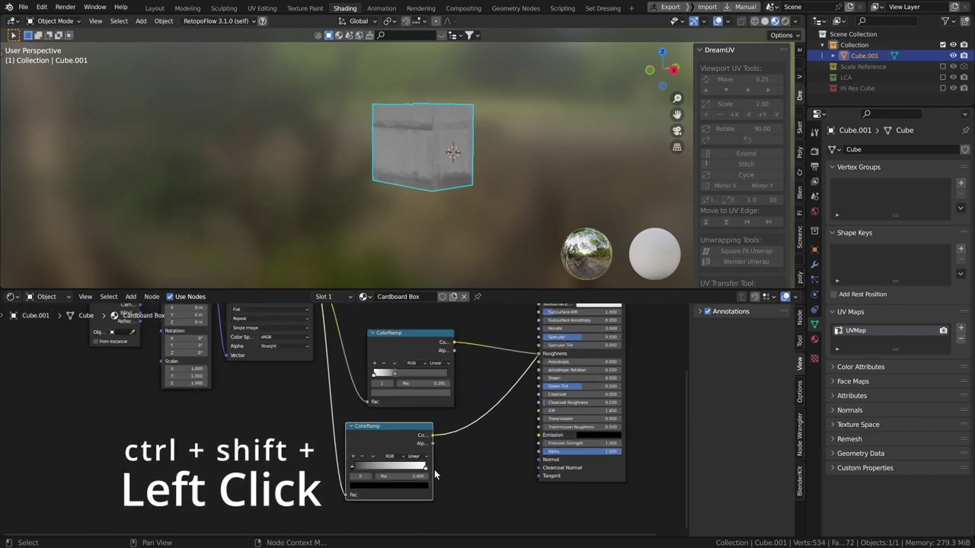
Step: Add a Bump node beside the lower ColorRamp, feed its Height from the ramp's Color, and preview the Bump output on the box
{"action": "key", "text": "shift+a"}
{"action": "type", "text": "bum"}
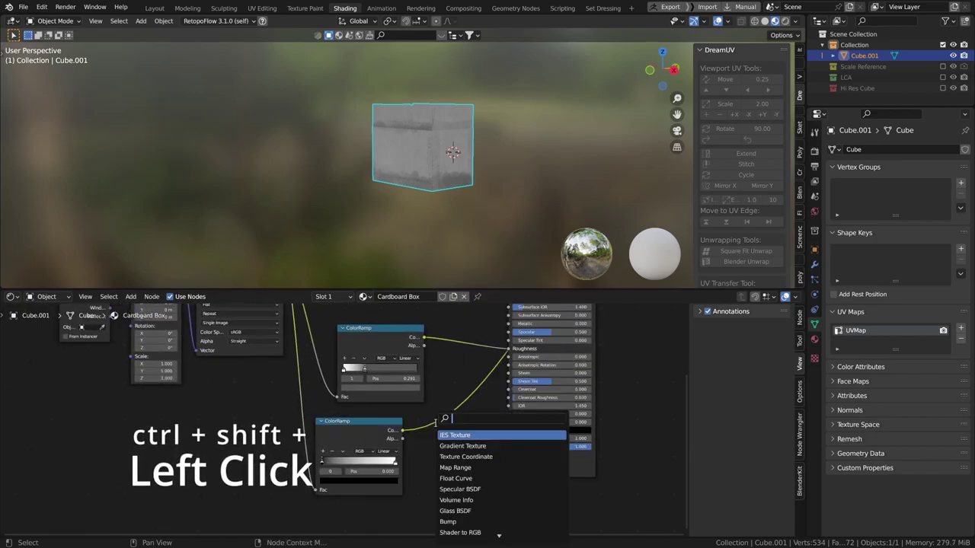
{"action": "key", "text": "Return"}
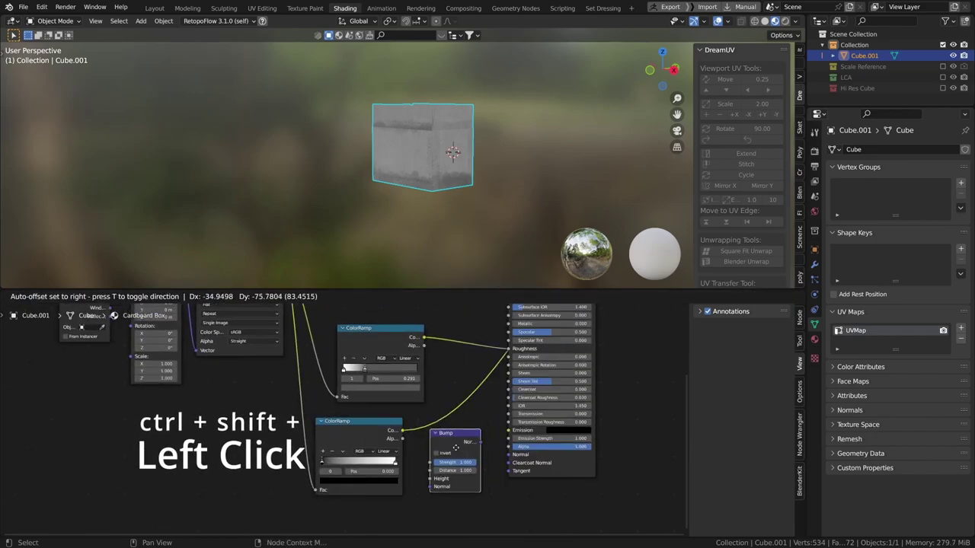
{"action": "left_click", "coordinate": [455, 452]}
{"action": "left_click_drag", "start_coordinate": [402, 431], "coordinate": [431, 485]}
{"action": "left_click", "coordinate": [453, 461], "text": "ctrl+shift"}
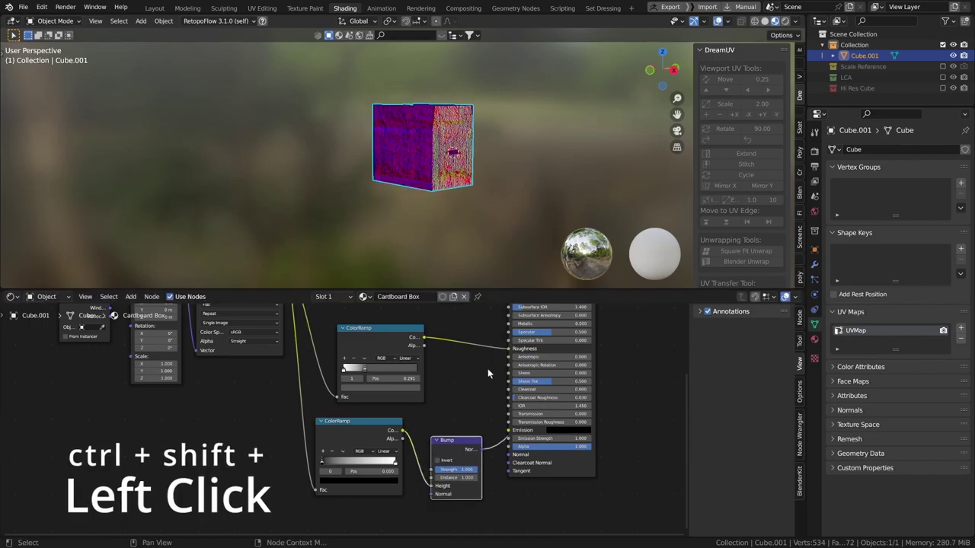
Step: Connect the Bump node's Normal output to the Principled BSDF's Normal input and restore the BSDF as the surface output
{"action": "scroll", "coordinate": [459, 206], "scroll_direction": "up", "scroll_amount": 4}
{"action": "scroll", "coordinate": [484, 477], "scroll_direction": "up", "scroll_amount": 1}
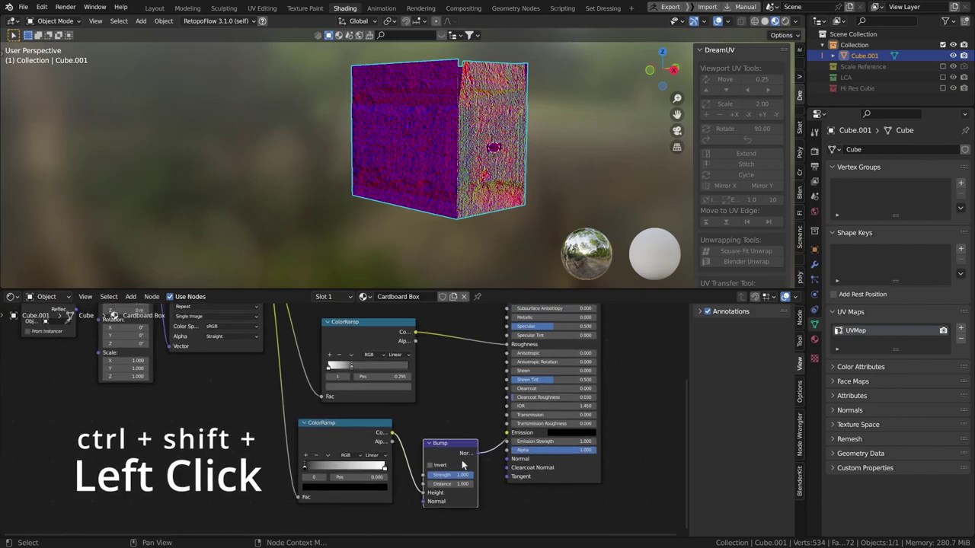
{"action": "left_click_drag", "start_coordinate": [477, 454], "coordinate": [509, 460]}
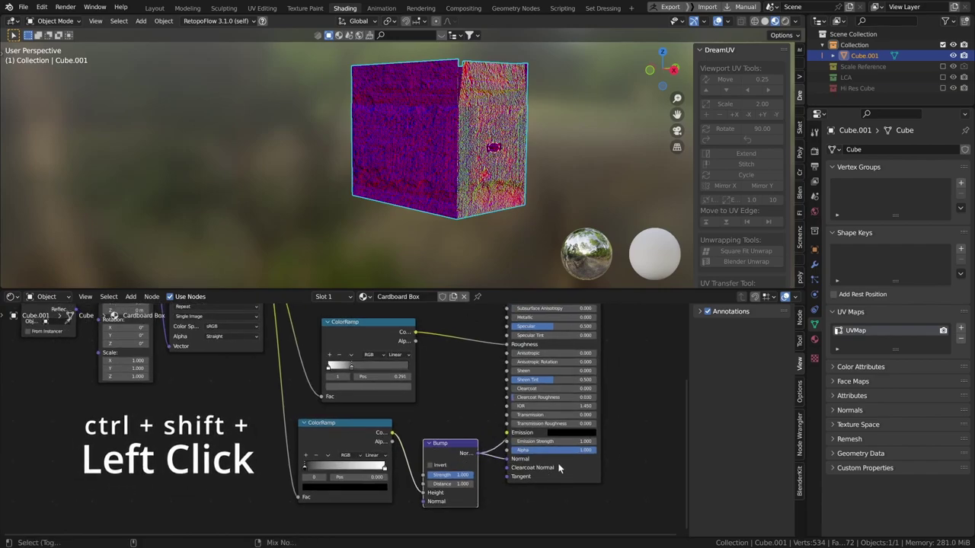
{"action": "left_click", "coordinate": [558, 468], "text": "ctrl+shift"}
{"action": "scroll", "coordinate": [472, 387], "scroll_direction": "up", "scroll_amount": 3}
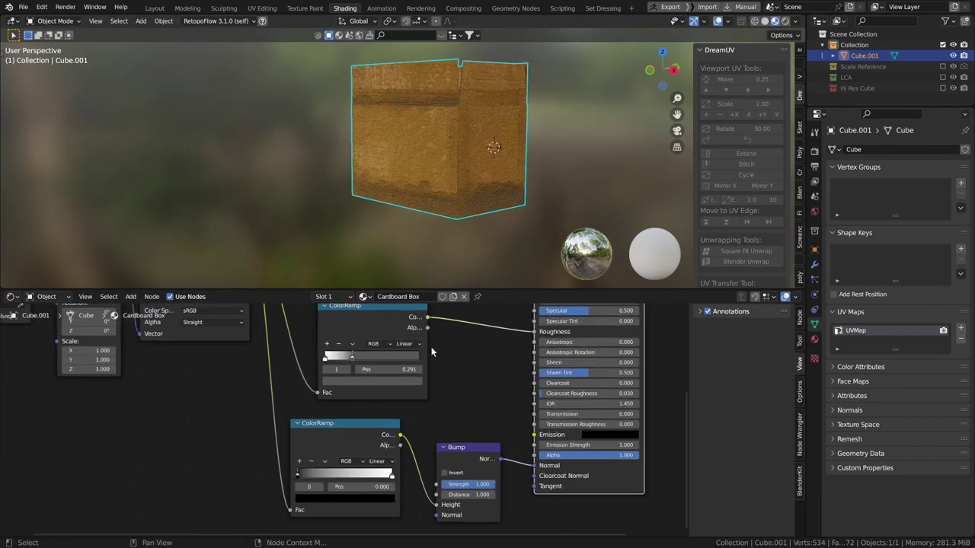
Step: Set the Bump strength to 0.005 and inspect the box's surface from another side
{"action": "scroll", "coordinate": [472, 200], "scroll_direction": "up", "scroll_amount": 3}
{"action": "middle_click_drag", "start_coordinate": [472, 201], "coordinate": [442, 186]}
{"action": "scroll", "coordinate": [441, 186], "scroll_direction": "down", "scroll_amount": 1}
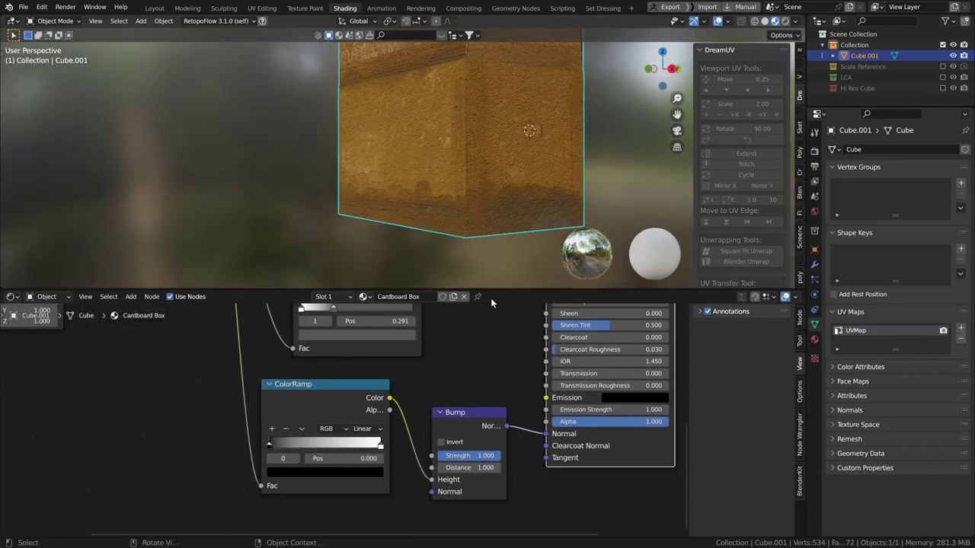
{"action": "left_click", "coordinate": [481, 455]}
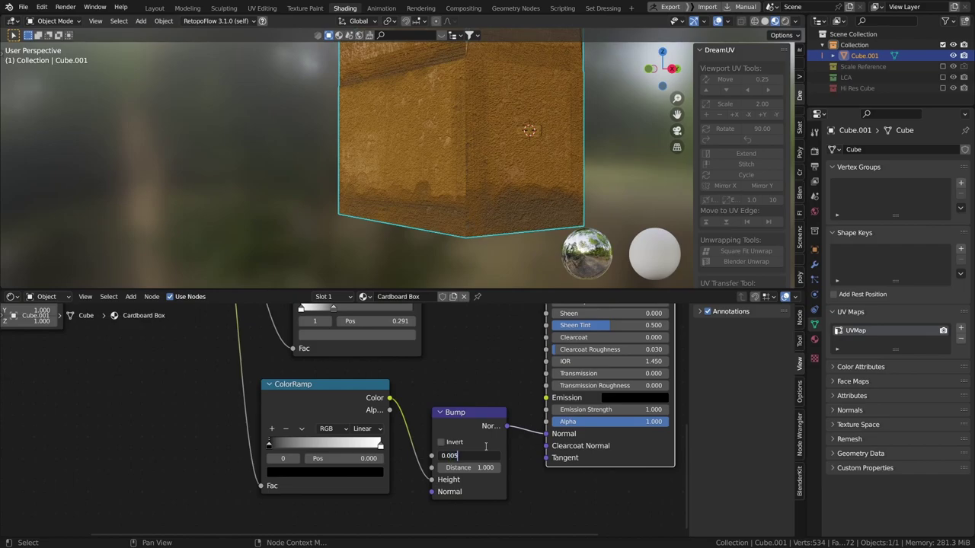
{"action": "type", "text": "0.005"}
{"action": "key", "text": "Return"}
{"action": "middle_click_drag", "start_coordinate": [520, 266], "coordinate": [486, 308]}
{"action": "middle_click_drag", "start_coordinate": [480, 182], "coordinate": [471, 172]}
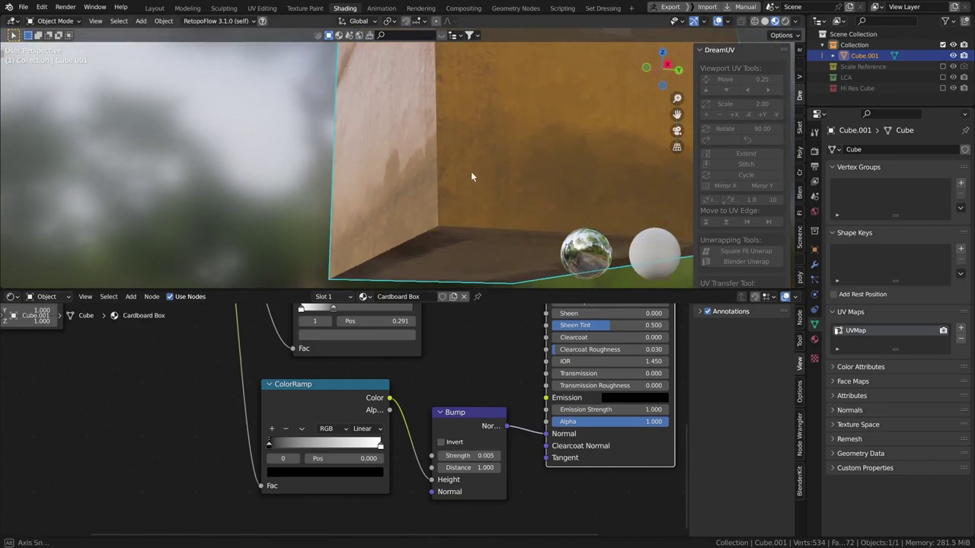
Step: Try higher Bump strength values, including 0.01 and 0.1
{"action": "left_click", "coordinate": [484, 456]}
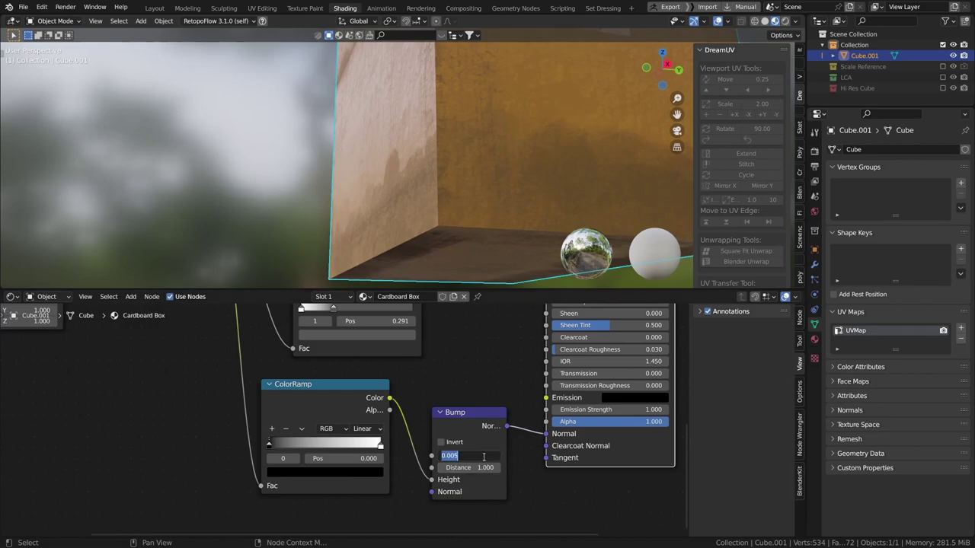
{"action": "type", "text": "0"}
{"action": "key", "text": "Return"}
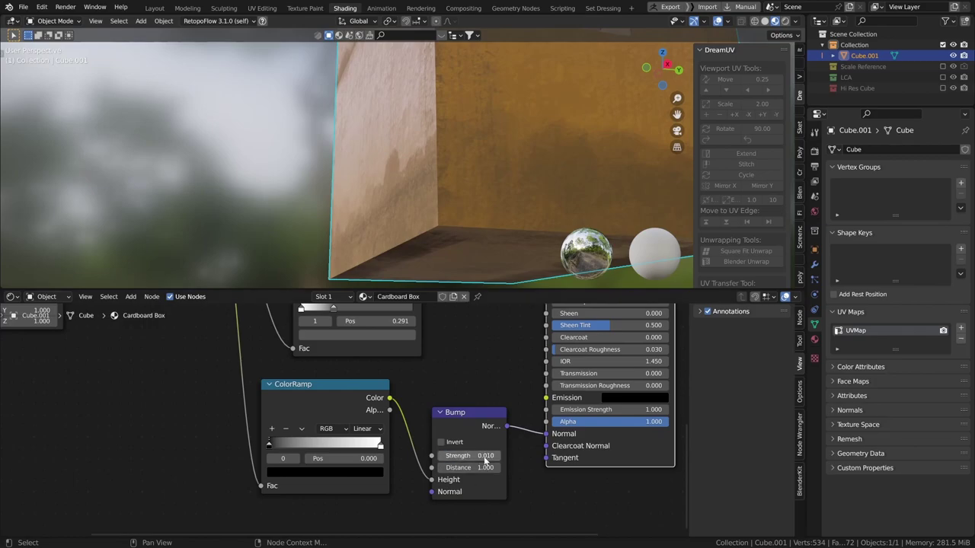
{"action": "left_click", "coordinate": [478, 456]}
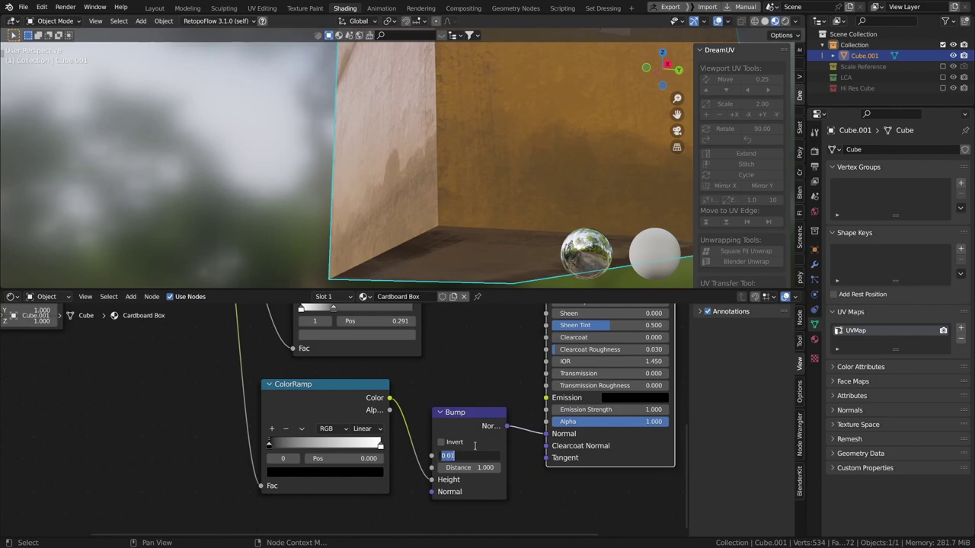
{"action": "type", "text": "0"}
{"action": "key", "text": "Return"}
{"action": "left_click", "coordinate": [481, 456]}
{"action": "type", "text": "0.1"}
{"action": "key", "text": "Return"}
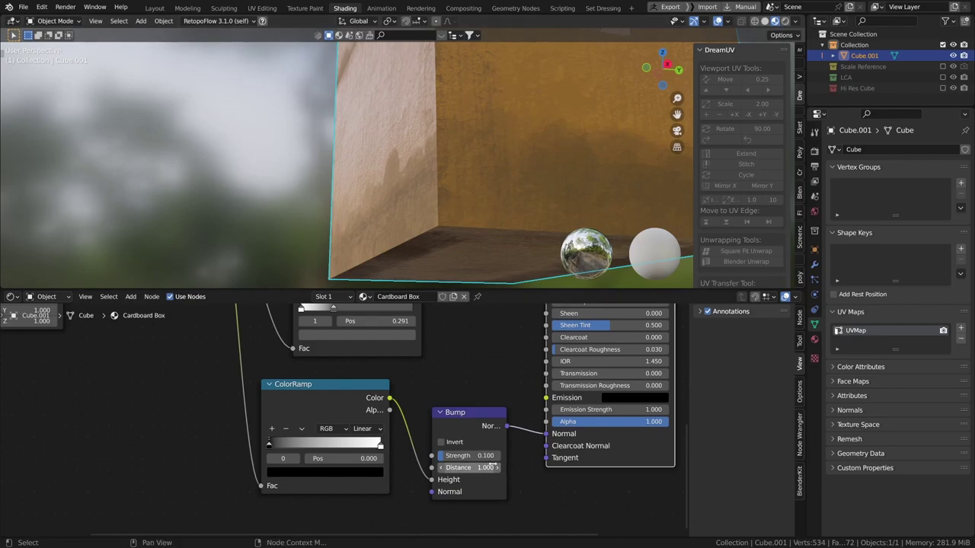
Step: Set the Bump strength to 0.075 and inspect the box from several angles
{"action": "left_click", "coordinate": [486, 457]}
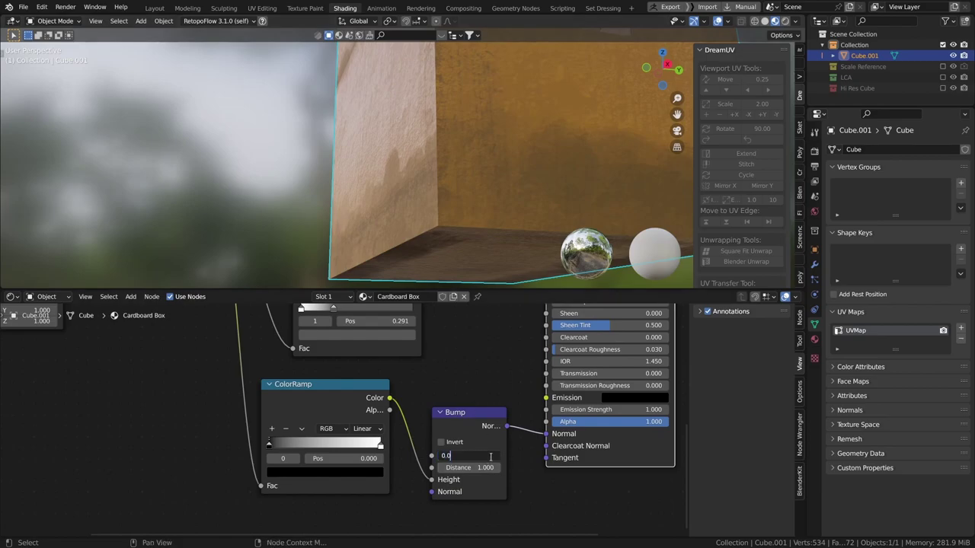
{"action": "type", "text": "0.075"}
{"action": "key", "text": "Return"}
{"action": "middle_click_drag", "start_coordinate": [364, 185], "coordinate": [568, 217]}
{"action": "scroll", "coordinate": [561, 215], "scroll_direction": "down", "scroll_amount": 3}
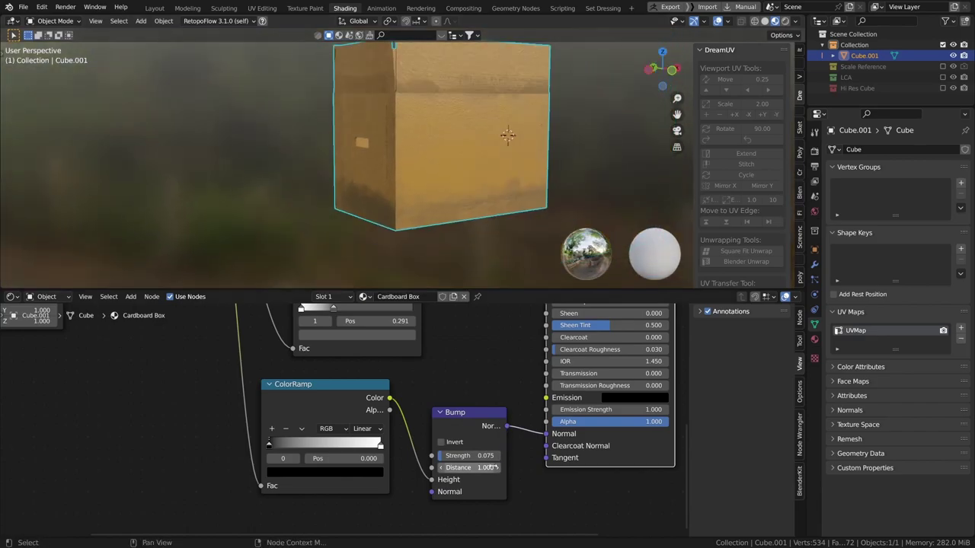
{"action": "scroll", "coordinate": [470, 467], "scroll_direction": "up", "scroll_amount": 1}
{"action": "middle_click_drag", "start_coordinate": [467, 282], "coordinate": [464, 170]}
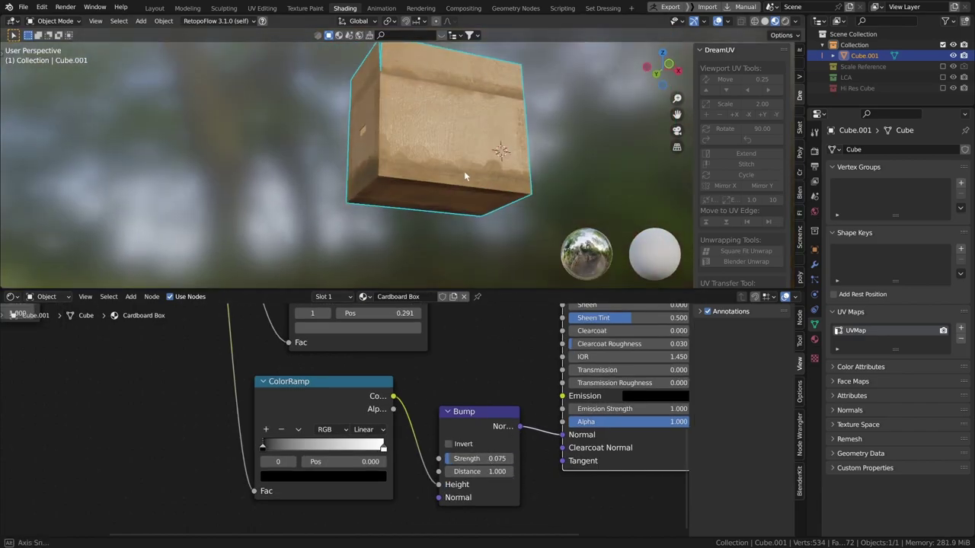
Step: Set the Bump node's Strength to 0.05
{"action": "left_click", "coordinate": [475, 457]}
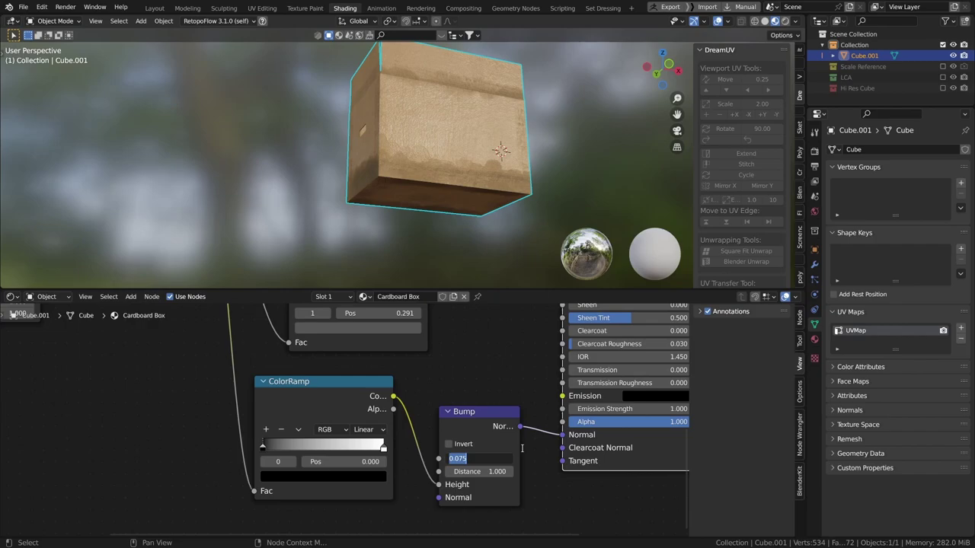
{"action": "type", "text": "0.054"}
{"action": "key", "text": "BackSpace"}
{"action": "key", "text": "Return"}
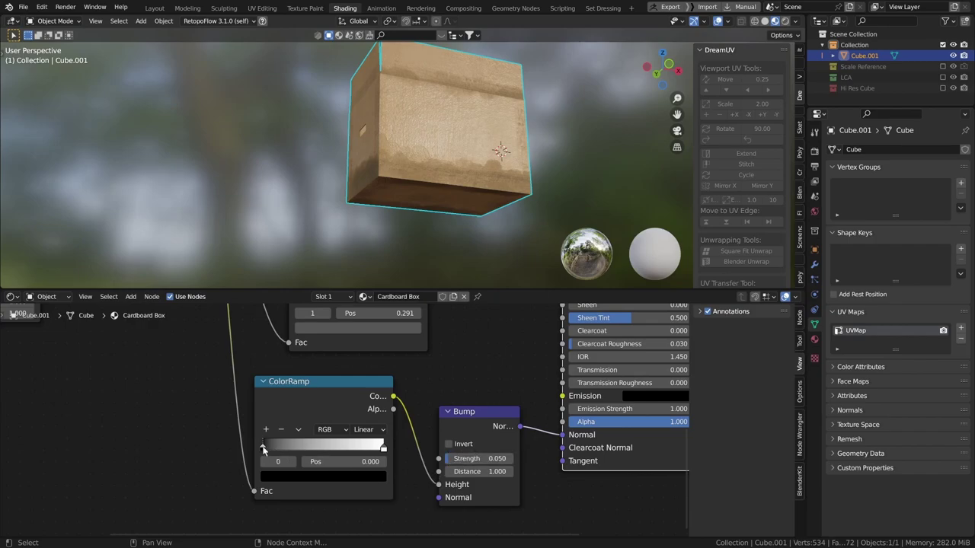
Step: Lighten the black stop of the ColorRamp feeding the Bump node to near white and check the box from other angles
{"action": "left_click", "coordinate": [286, 476]}
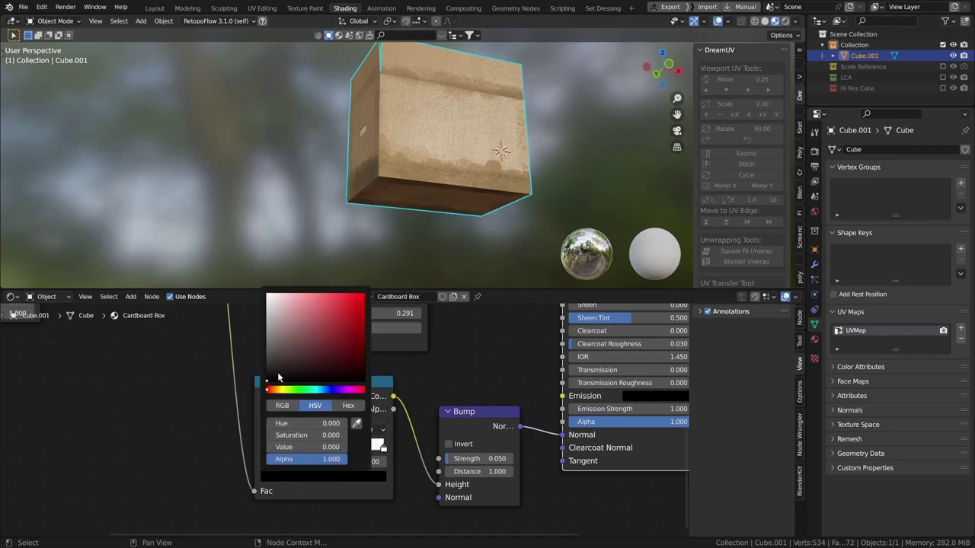
{"action": "left_click_drag", "start_coordinate": [271, 447], "coordinate": [343, 447]}
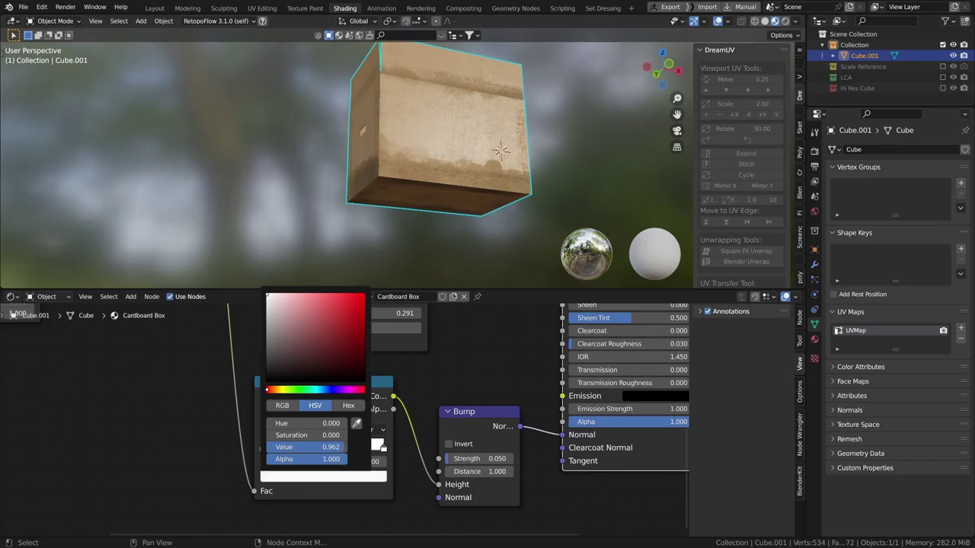
{"action": "scroll", "coordinate": [461, 115], "scroll_direction": "down", "scroll_amount": 3}
{"action": "middle_click_drag", "start_coordinate": [461, 115], "coordinate": [664, 166]}
{"action": "scroll", "coordinate": [483, 153], "scroll_direction": "up", "scroll_amount": 3}
{"action": "scroll", "coordinate": [495, 201], "scroll_direction": "up", "scroll_amount": 1}
{"action": "middle_click_drag", "start_coordinate": [495, 206], "coordinate": [398, 253]}
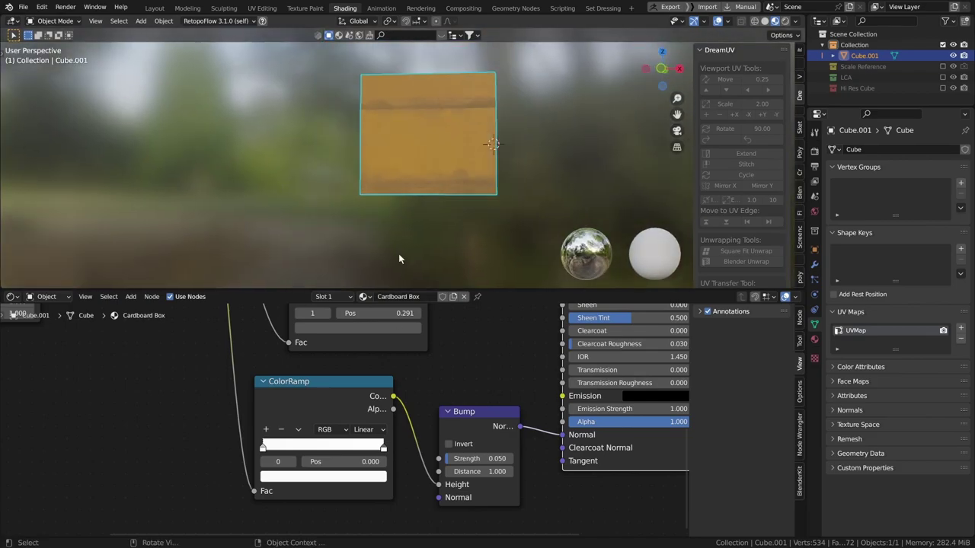
{"action": "scroll", "coordinate": [416, 435], "scroll_direction": "down", "scroll_amount": 3}
{"action": "key", "text": "Home"}
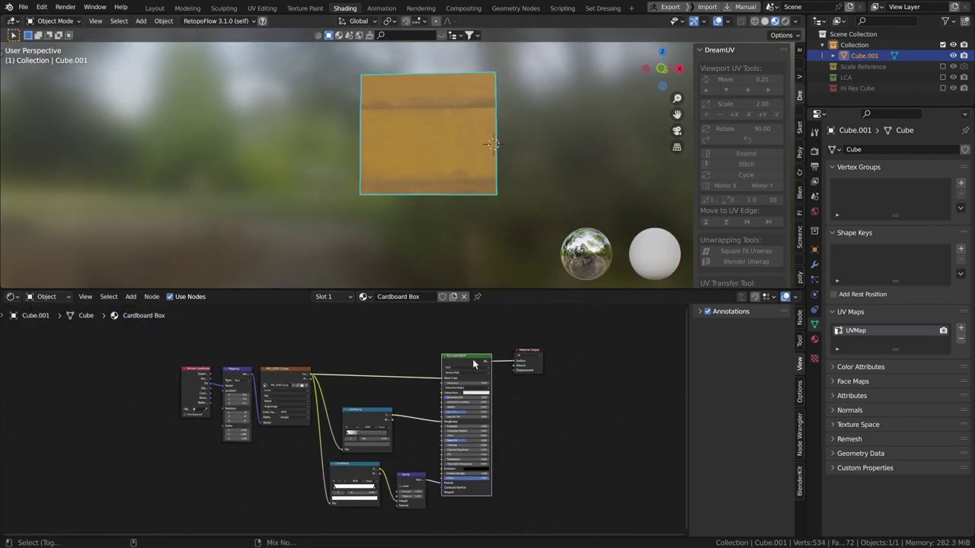
{"action": "middle_click_drag", "start_coordinate": [300, 337], "coordinate": [395, 404]}
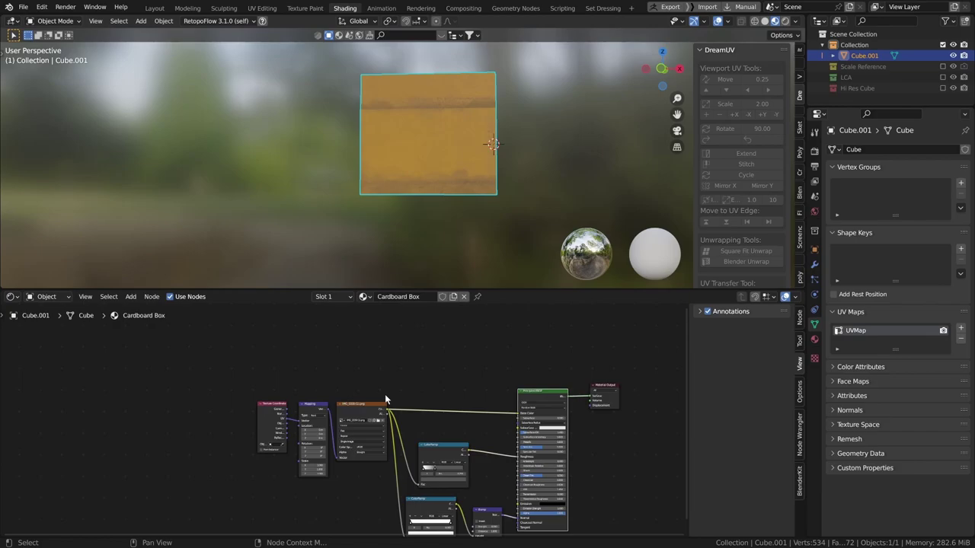
{"action": "middle_click_drag", "start_coordinate": [331, 396], "coordinate": [386, 388]}
{"action": "middle_click_drag", "start_coordinate": [337, 351], "coordinate": [362, 373]}
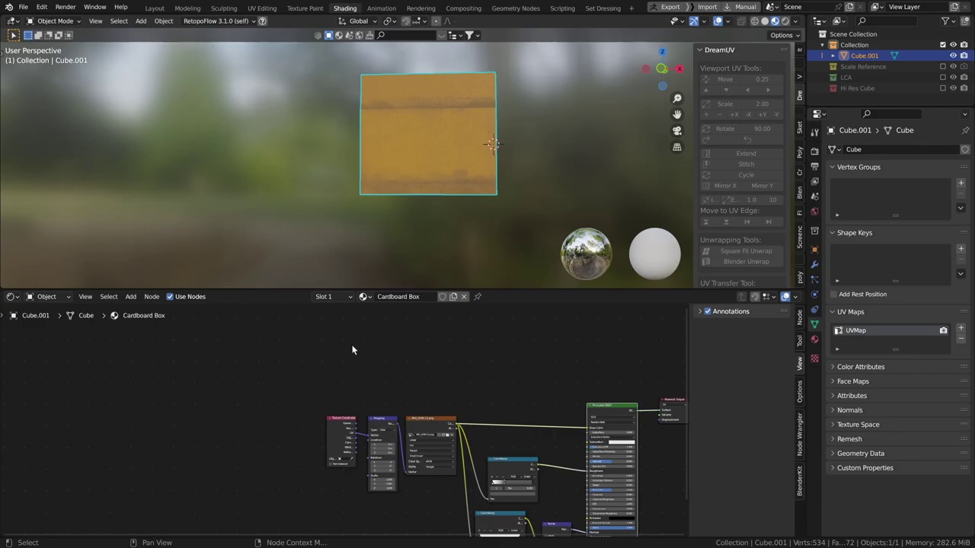
{"action": "left_click", "coordinate": [339, 354]}
{"action": "key", "text": "shift+a"}
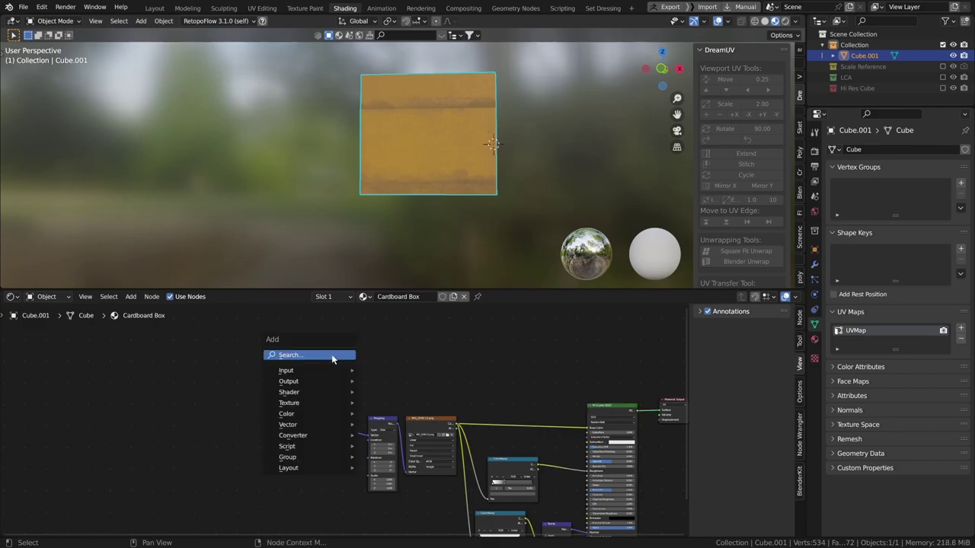
Step: Add a second UV map to the box mesh and name it Decals
{"action": "left_click", "coordinate": [960, 329]}
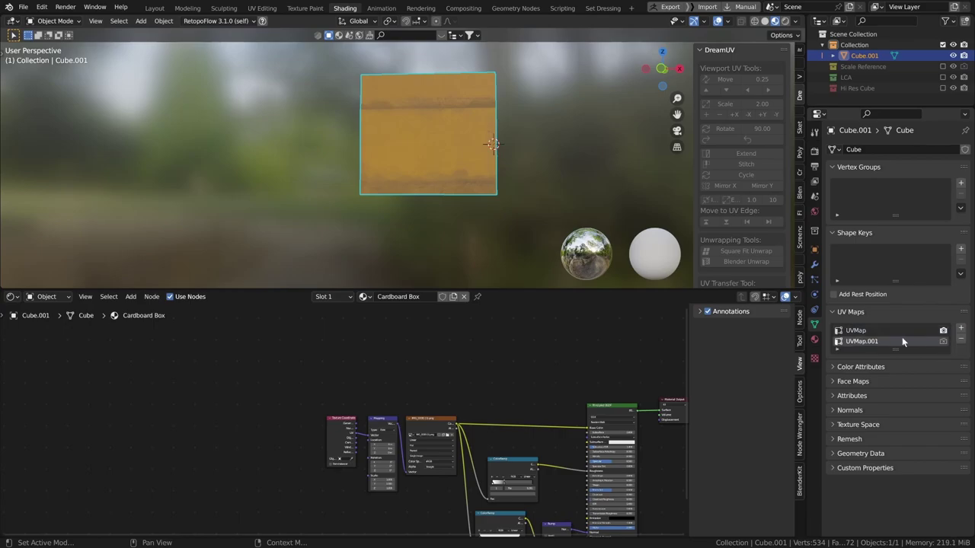
{"action": "double_click", "coordinate": [861, 342]}
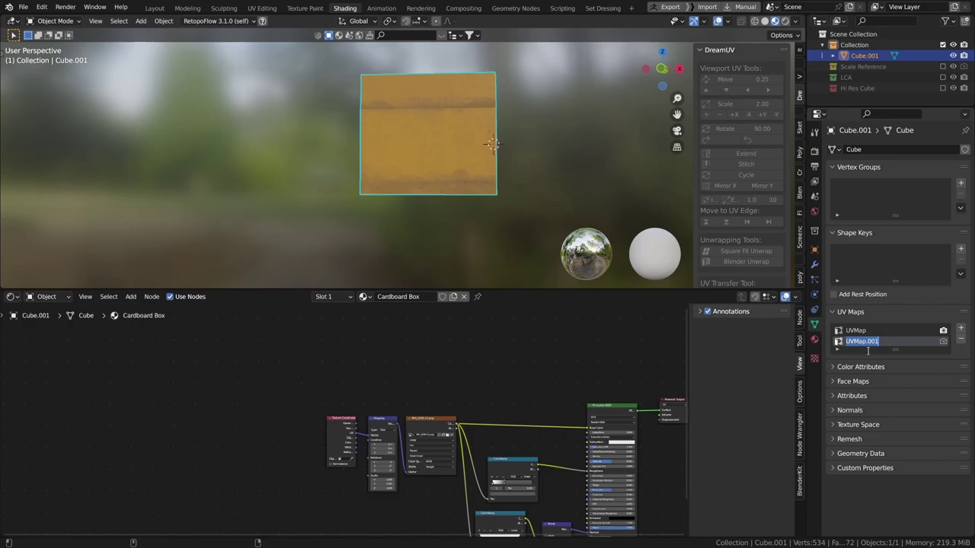
{"action": "type", "text": "Decals"}
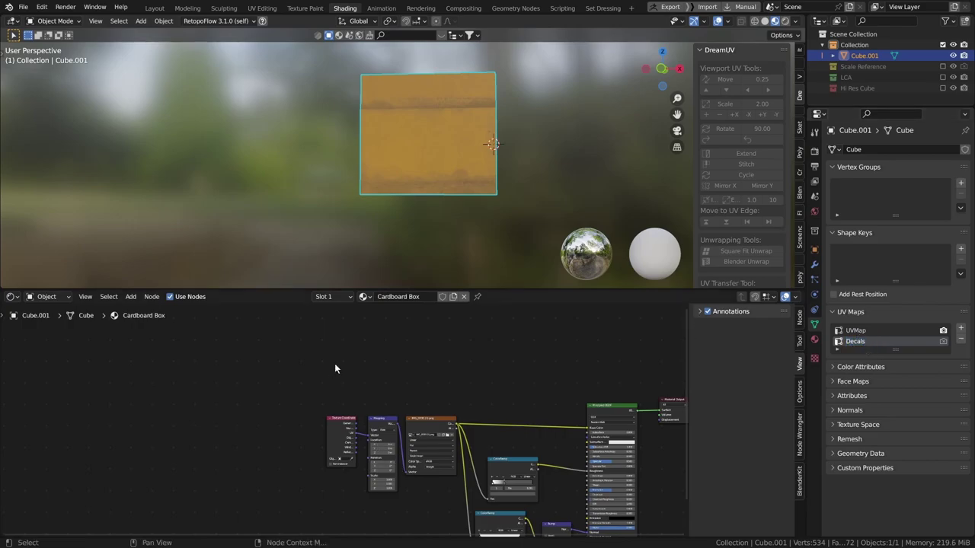
Step: Add a UV Map node in the empty space above the Texture Coordinate node
{"action": "key", "text": "shift+a"}
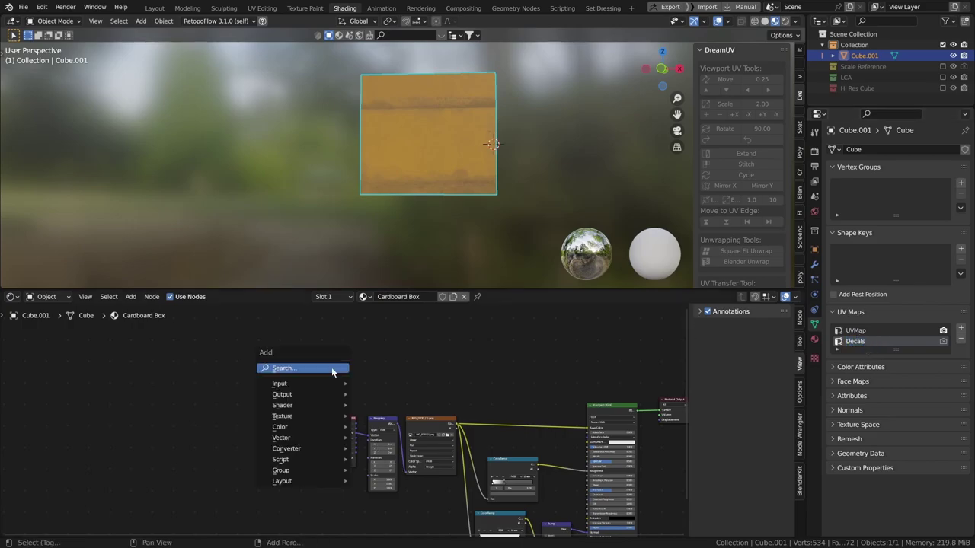
{"action": "left_click", "coordinate": [327, 369]}
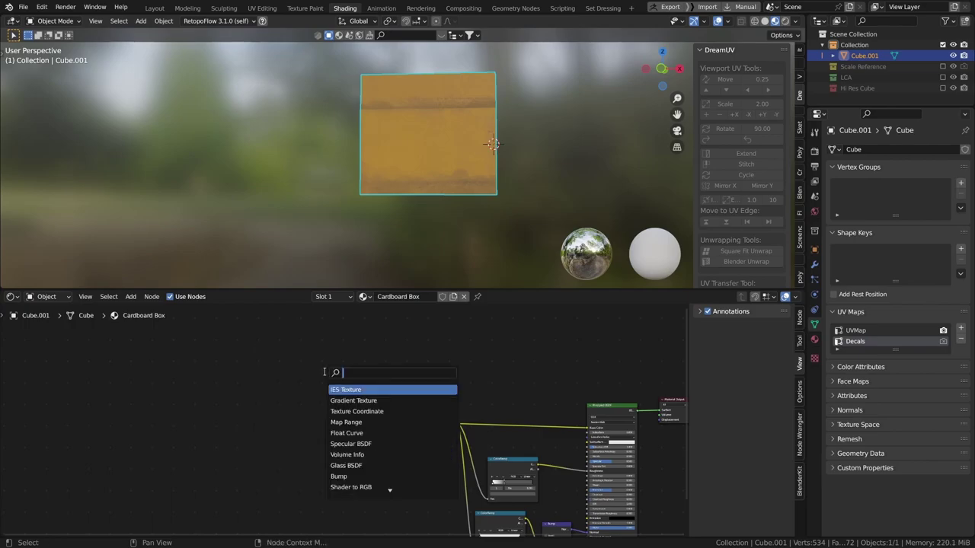
{"action": "type", "text": "UV"}
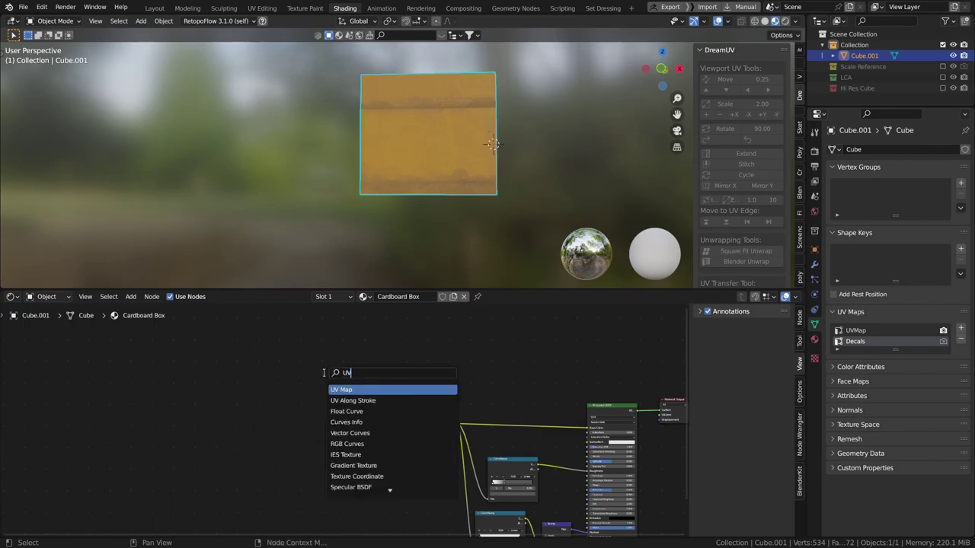
{"action": "key", "text": "Return"}
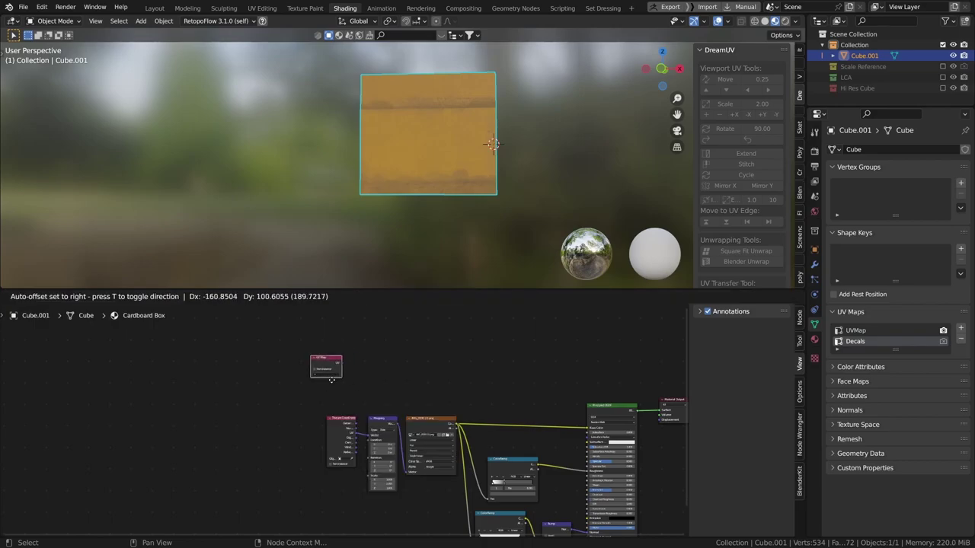
{"action": "left_click", "coordinate": [333, 378]}
Step: Assign the Decals UV map to the new UV Map node
{"action": "scroll", "coordinate": [323, 396], "scroll_direction": "up", "scroll_amount": 1}
{"action": "scroll", "coordinate": [322, 396], "scroll_direction": "up", "scroll_amount": 2}
{"action": "key", "text": "KP_Decimal"}
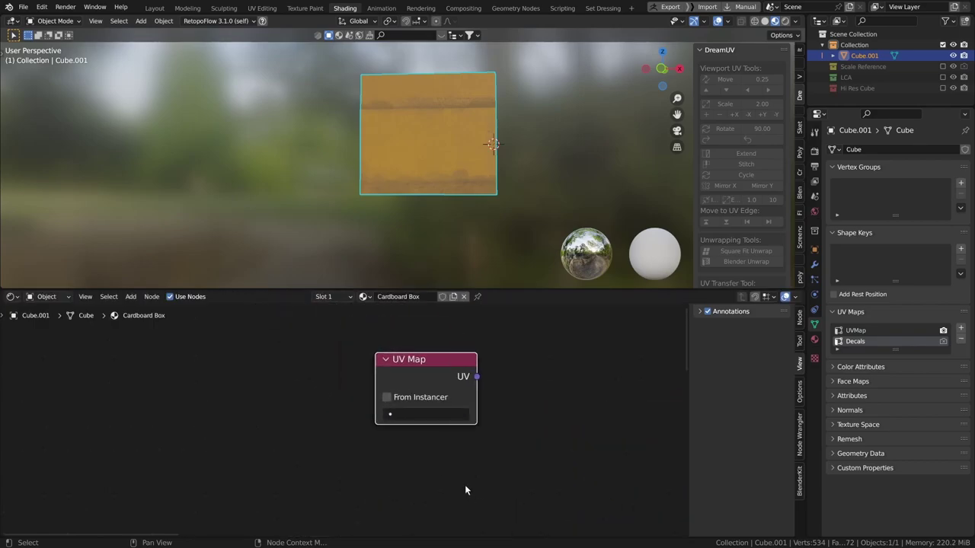
{"action": "left_click", "coordinate": [433, 411]}
{"action": "left_click", "coordinate": [413, 283]}
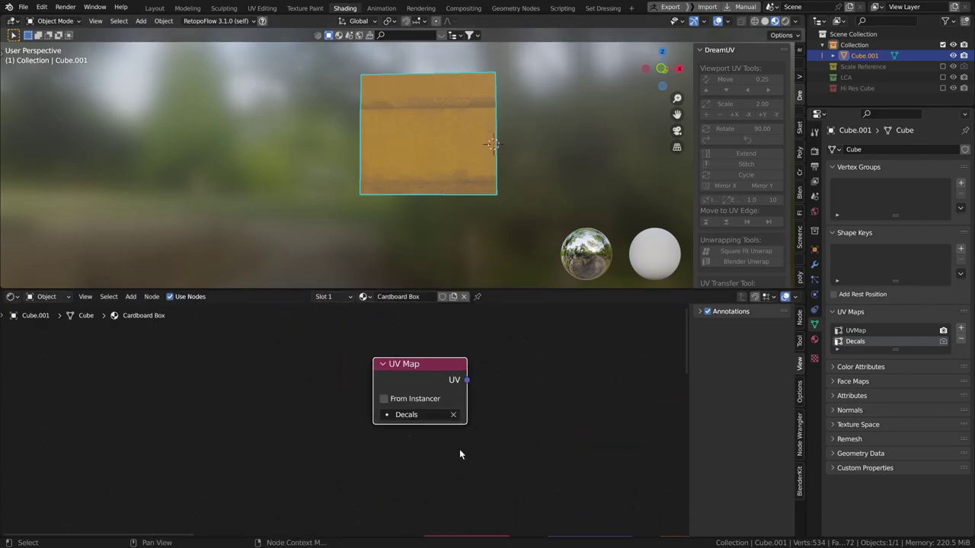
Step: Duplicate the Mapping node above the existing one and connect the Decals UV Map node to the copy's Vector input
{"action": "scroll", "coordinate": [456, 438], "scroll_direction": "right", "scroll_amount": 2}
{"action": "scroll", "coordinate": [459, 442], "scroll_direction": "down", "scroll_amount": 1}
{"action": "middle_click_drag", "start_coordinate": [467, 434], "coordinate": [462, 344]}
{"action": "left_click", "coordinate": [495, 446]}
{"action": "key", "text": "shift+d"}
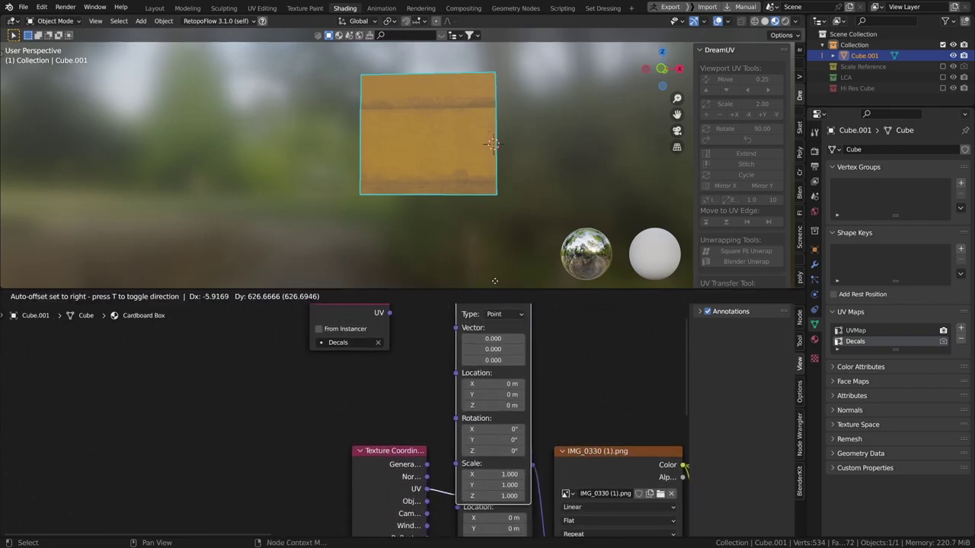
{"action": "left_click", "coordinate": [498, 369]}
{"action": "scroll", "coordinate": [496, 413], "scroll_direction": "down", "scroll_amount": 2}
{"action": "middle_click_drag", "start_coordinate": [496, 414], "coordinate": [524, 373]}
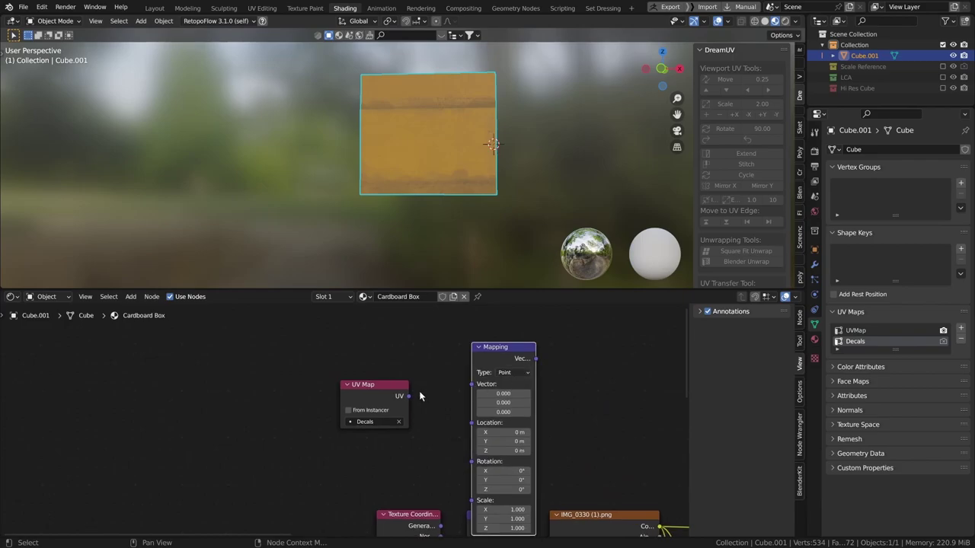
{"action": "left_click_drag", "start_coordinate": [411, 396], "coordinate": [472, 384]}
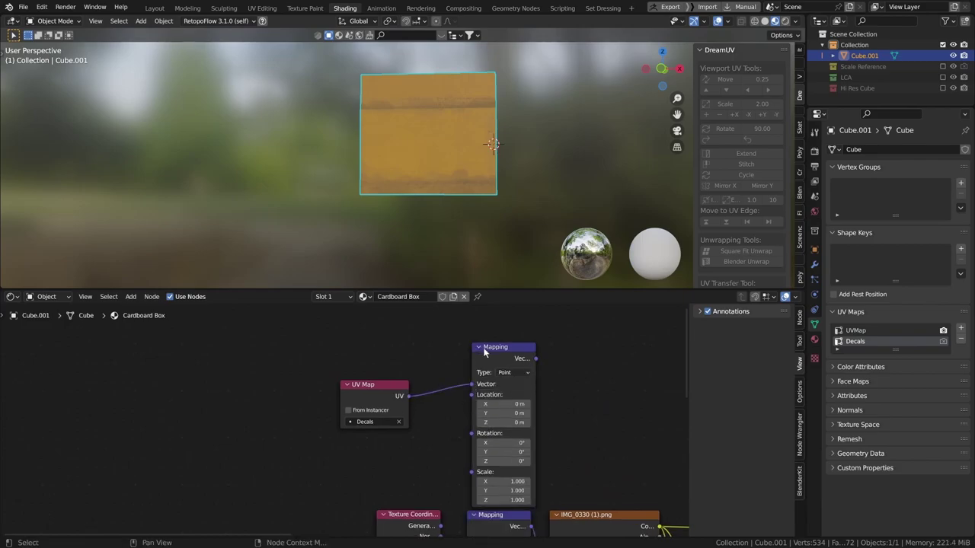
Step: Collapse both Mapping nodes and the Texture Coordinate node, placing the new Mapping node beside the UV Map node
{"action": "left_click", "coordinate": [479, 348]}
{"action": "left_click_drag", "start_coordinate": [494, 348], "coordinate": [459, 393]}
{"action": "middle_click_drag", "start_coordinate": [514, 440], "coordinate": [502, 378]}
{"action": "left_click", "coordinate": [465, 453]}
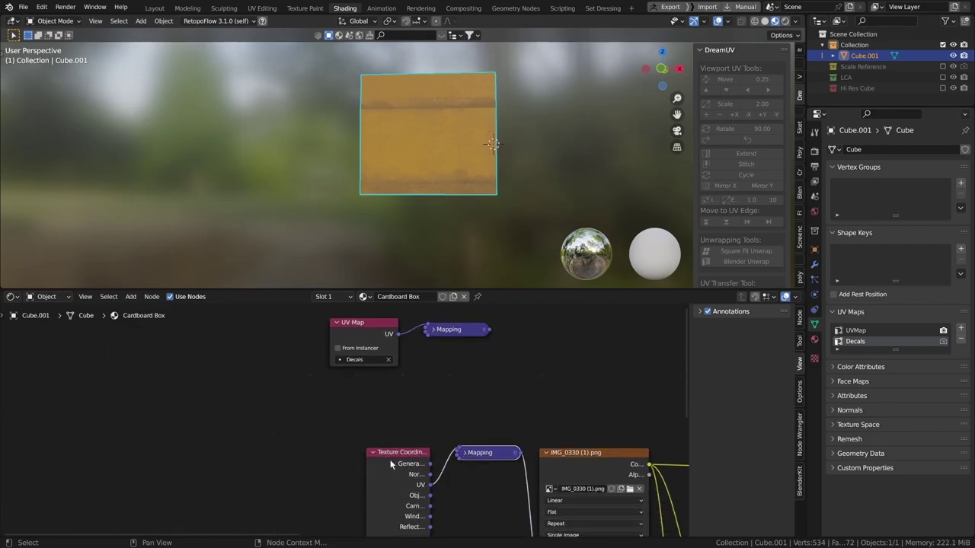
{"action": "left_click", "coordinate": [381, 457]}
{"action": "left_click", "coordinate": [374, 452]}
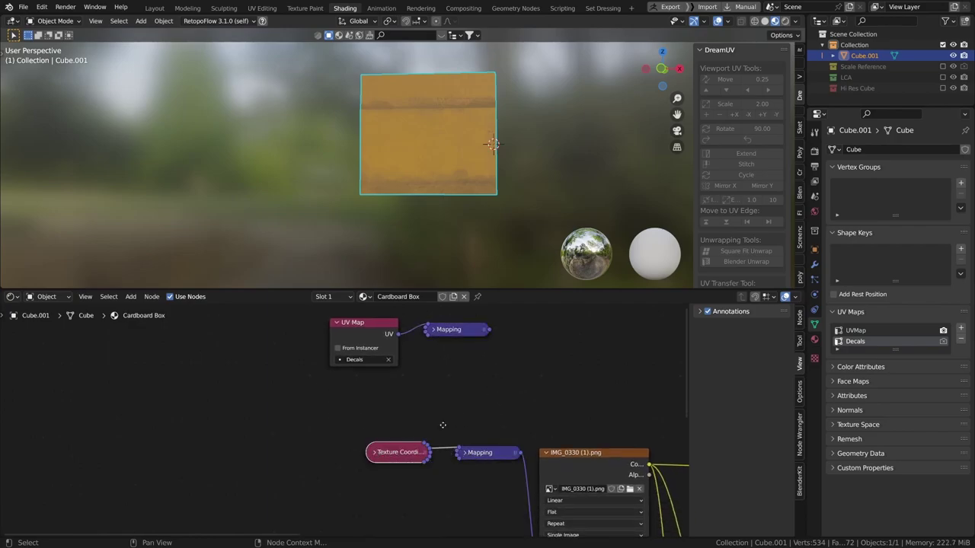
Step: Group the Texture Coordinate node and its Mapping node into a node group and return to the main material tree
{"action": "scroll", "coordinate": [421, 450], "scroll_direction": "down", "scroll_amount": 1}
{"action": "middle_click_drag", "start_coordinate": [340, 462], "coordinate": [363, 399]}
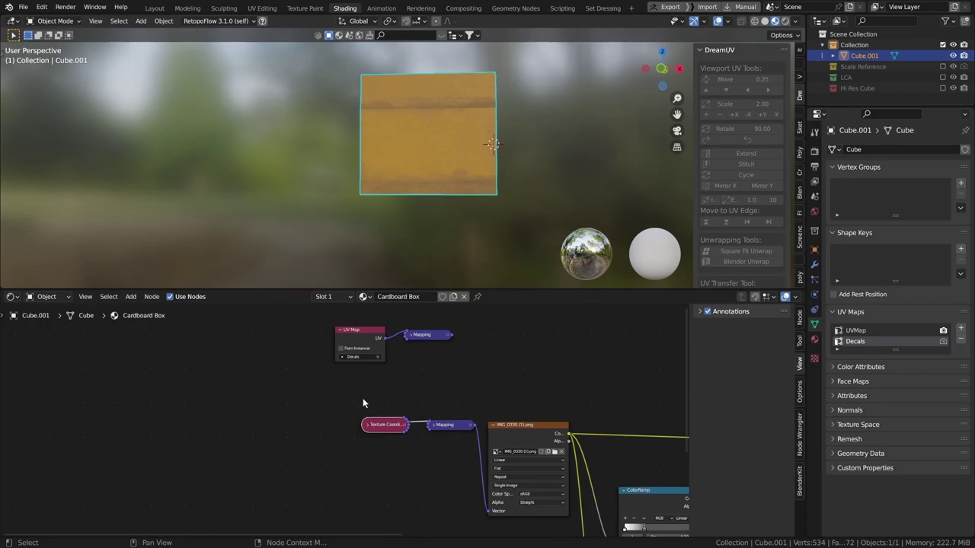
{"action": "left_click_drag", "start_coordinate": [362, 399], "coordinate": [477, 456]}
{"action": "key", "text": "ctrl+g"}
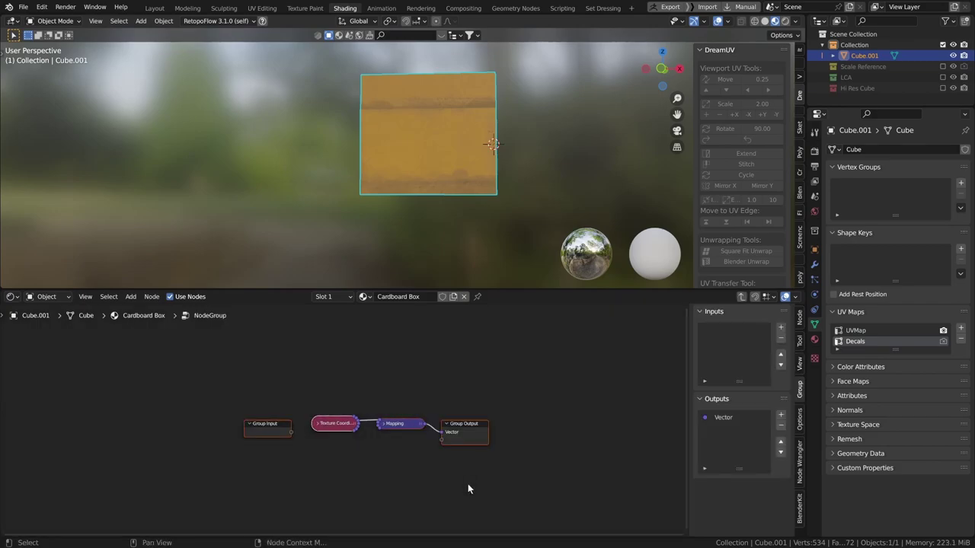
{"action": "key", "text": "Tab"}
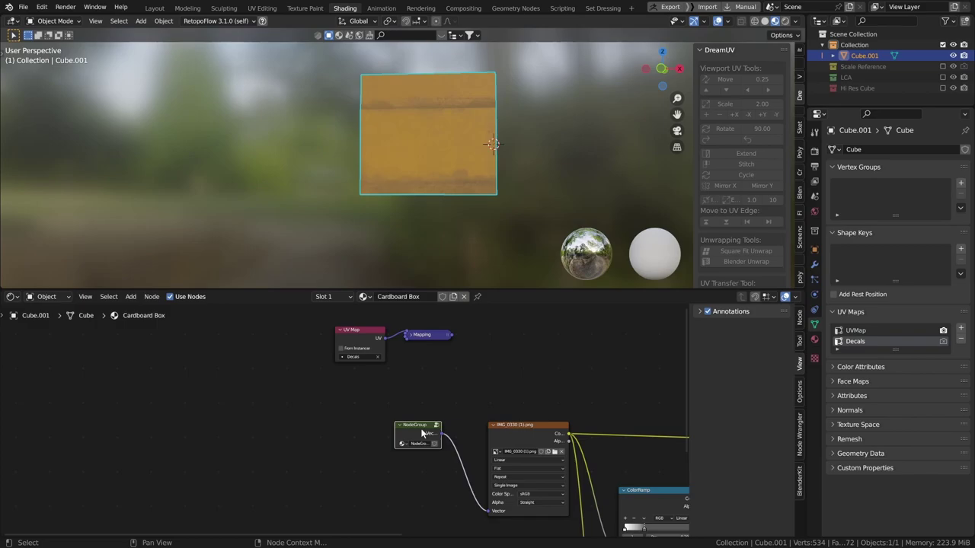
{"action": "key", "text": "Tab"}
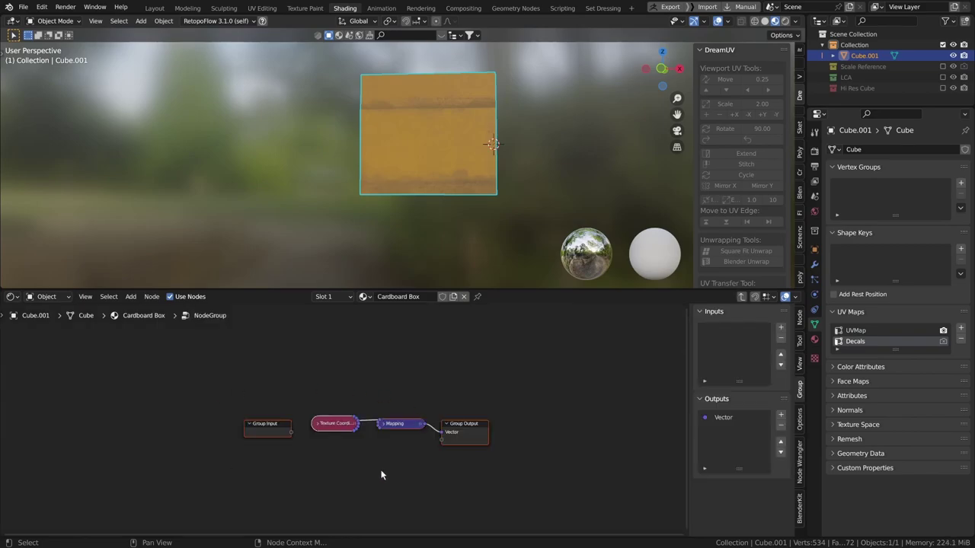
{"action": "key", "text": "Tab"}
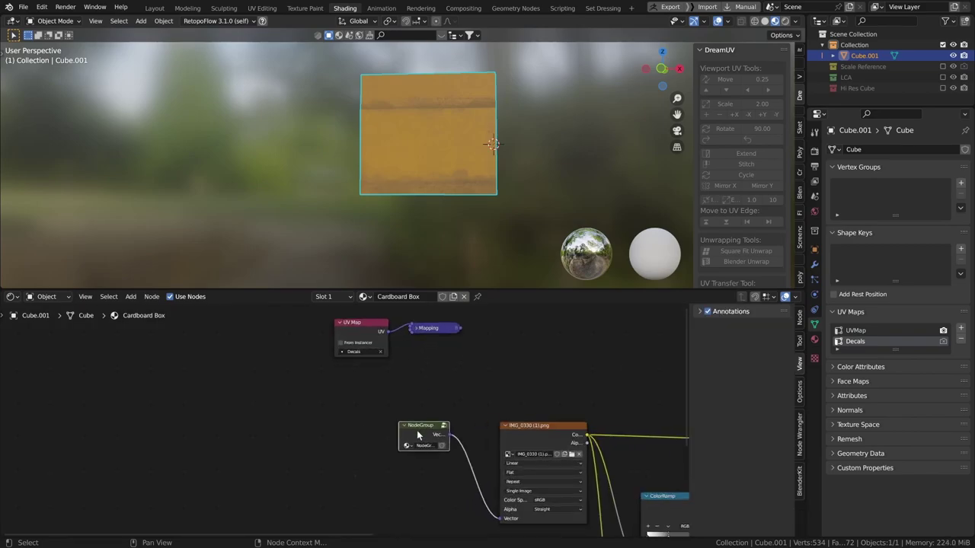
Step: Add an Image Texture node with IMG_0330.png and connect the decal Mapping node's output to its Vector input
{"action": "middle_click_drag", "start_coordinate": [459, 414], "coordinate": [473, 444]}
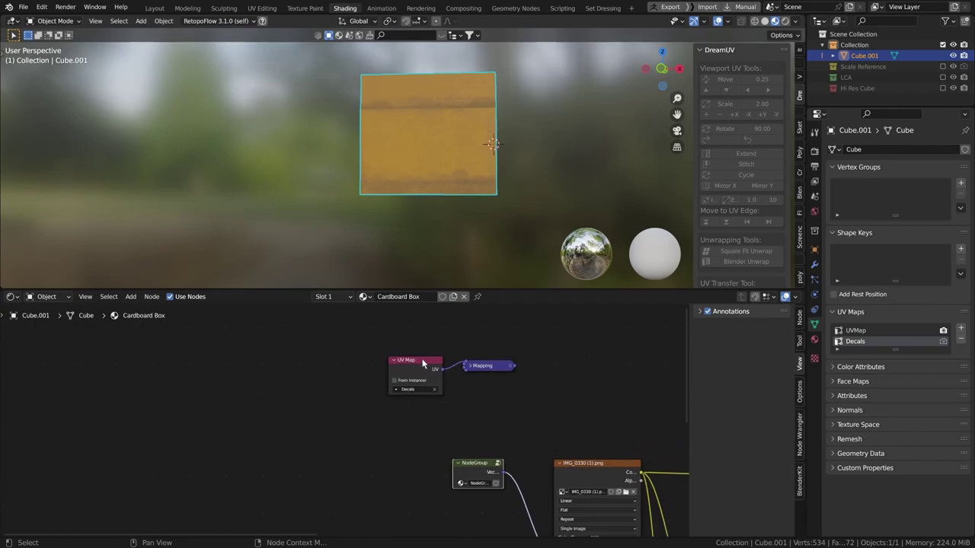
{"action": "middle_click_drag", "start_coordinate": [488, 368], "coordinate": [470, 369]}
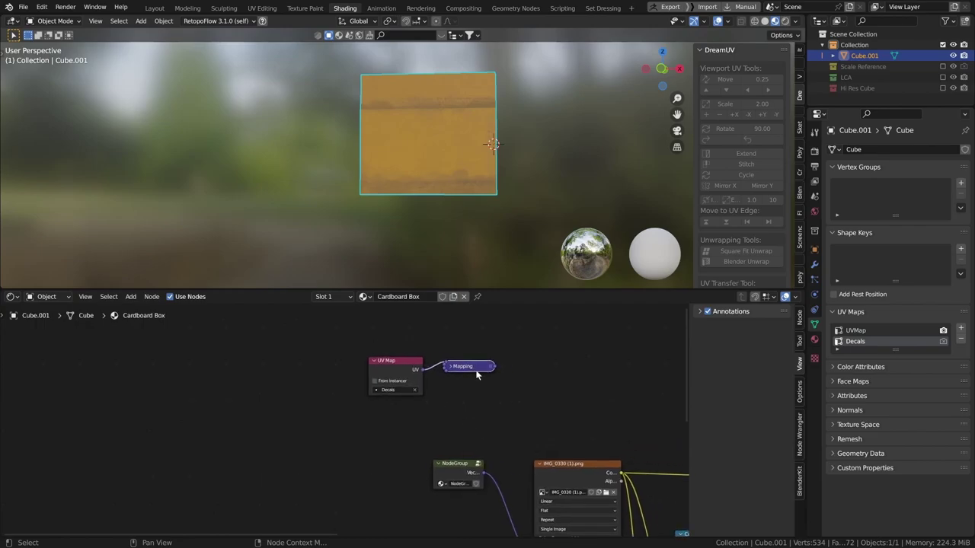
{"action": "key", "text": "shift+a"}
{"action": "left_click", "coordinate": [530, 379]}
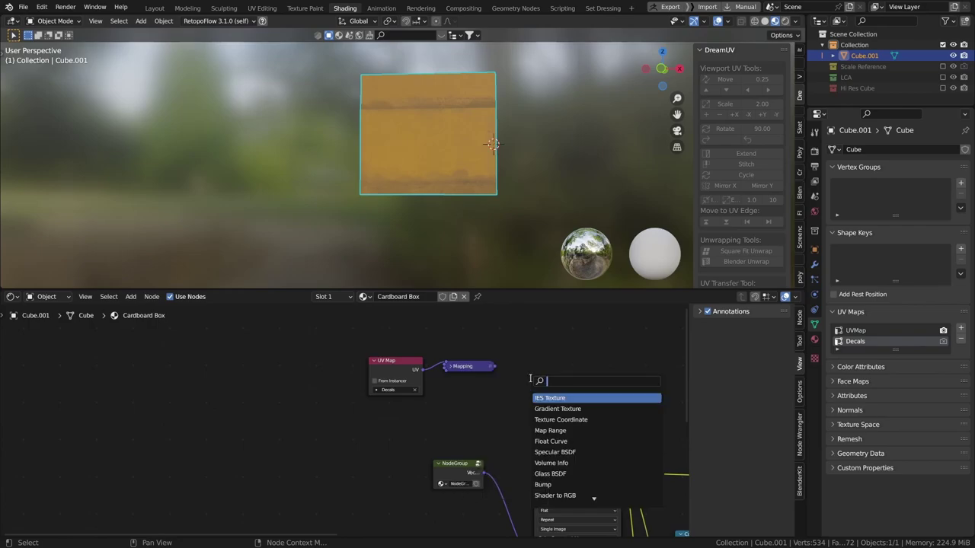
{"action": "type", "text": "Imag"}
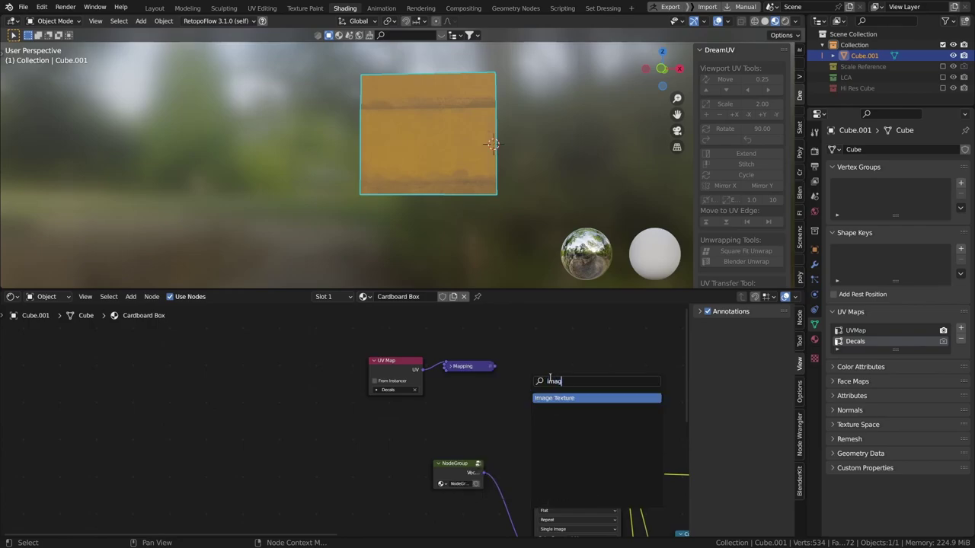
{"action": "key", "text": "Return"}
{"action": "left_click", "coordinate": [494, 365]}
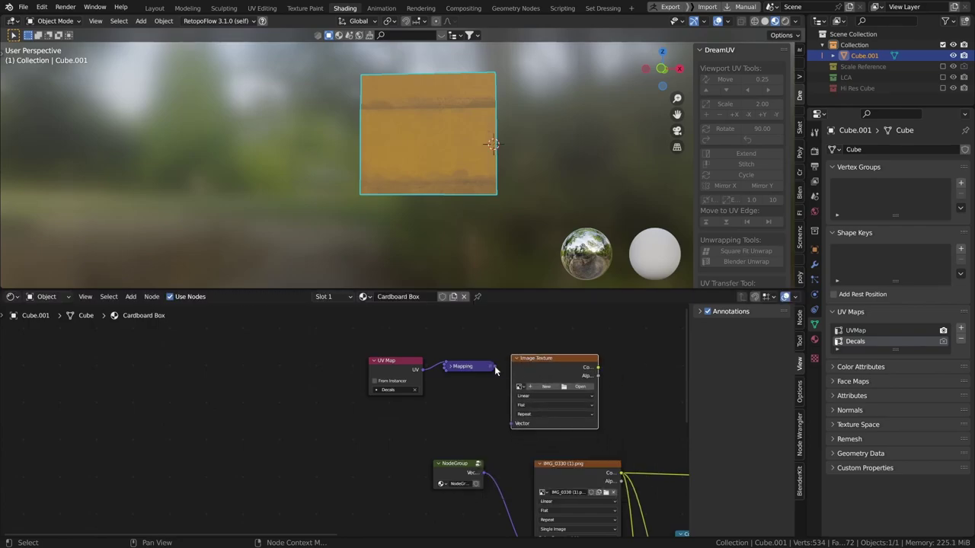
{"action": "left_click_drag", "start_coordinate": [514, 401], "coordinate": [511, 424]}
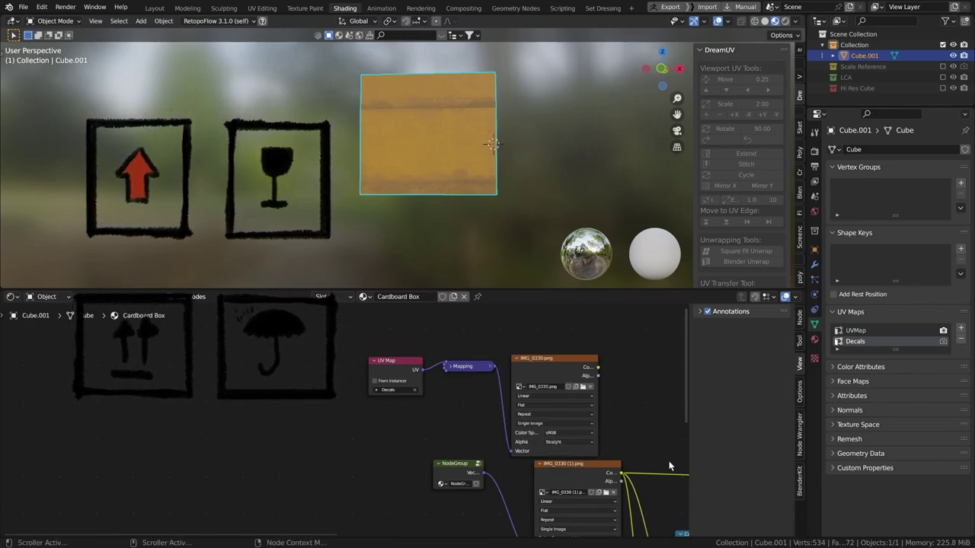
Step: Preview the decal image texture's Color output on the box and view the box from another angle
{"action": "scroll", "coordinate": [537, 437], "scroll_direction": "down", "scroll_amount": 4}
{"action": "middle_click_drag", "start_coordinate": [536, 437], "coordinate": [425, 414]}
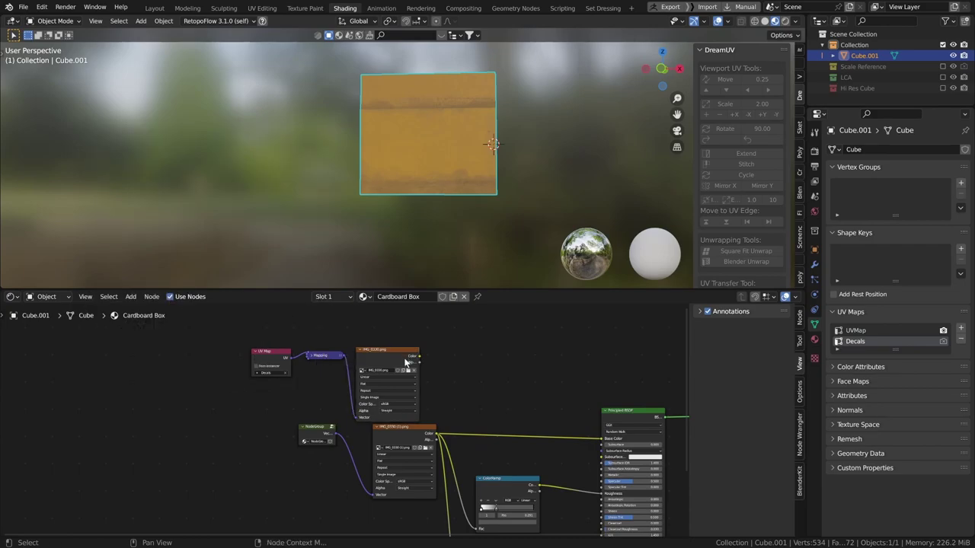
{"action": "scroll", "coordinate": [404, 355], "scroll_direction": "down", "scroll_amount": 1}
{"action": "middle_click_drag", "start_coordinate": [400, 361], "coordinate": [429, 348]}
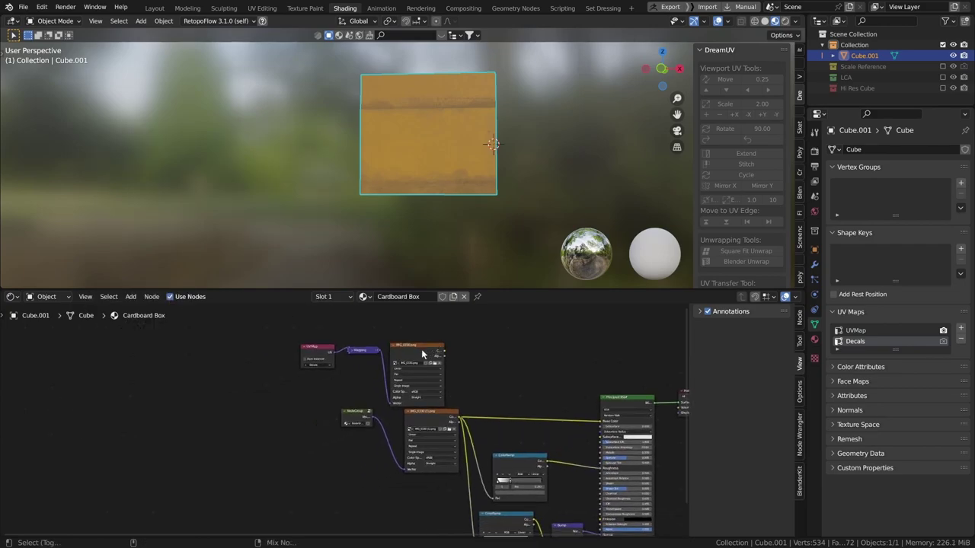
{"action": "left_click", "coordinate": [423, 352], "text": "ctrl+shift"}
{"action": "middle_click_drag", "start_coordinate": [451, 195], "coordinate": [503, 224]}
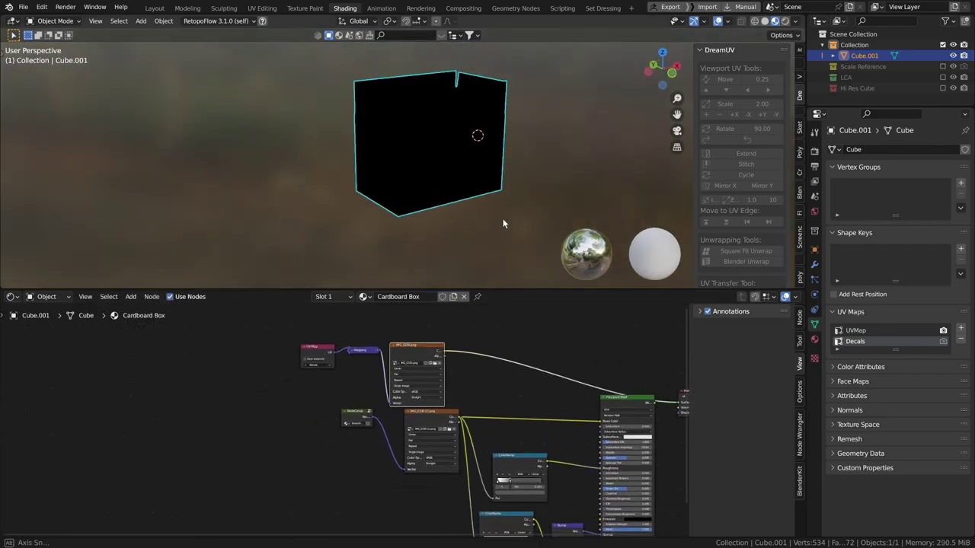
{"action": "scroll", "coordinate": [448, 370], "scroll_direction": "up", "scroll_amount": 1}
{"action": "middle_click_drag", "start_coordinate": [448, 370], "coordinate": [375, 339]}
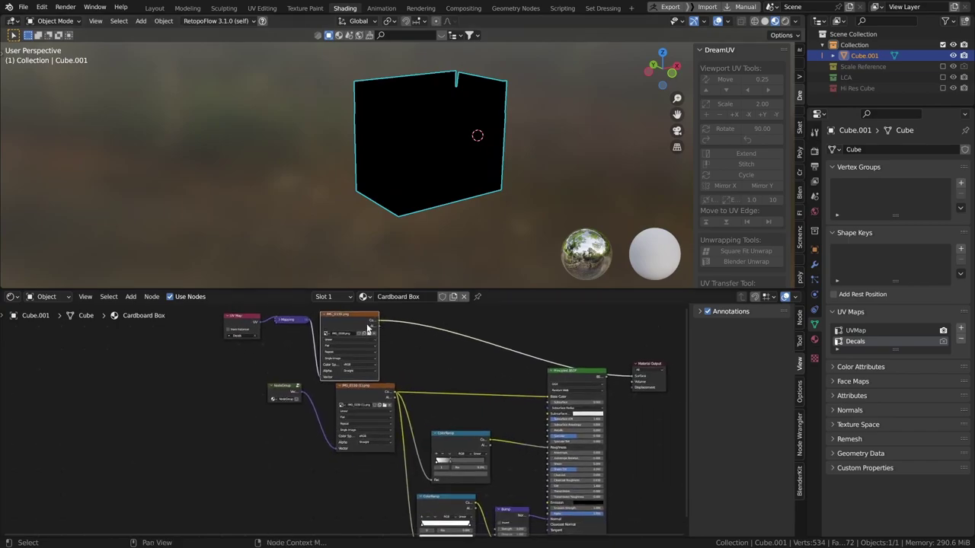
Step: Preview the decal image texture's Alpha output and examine the decals on the front face of the box
{"action": "left_click", "coordinate": [361, 320], "text": "ctrl+shift"}
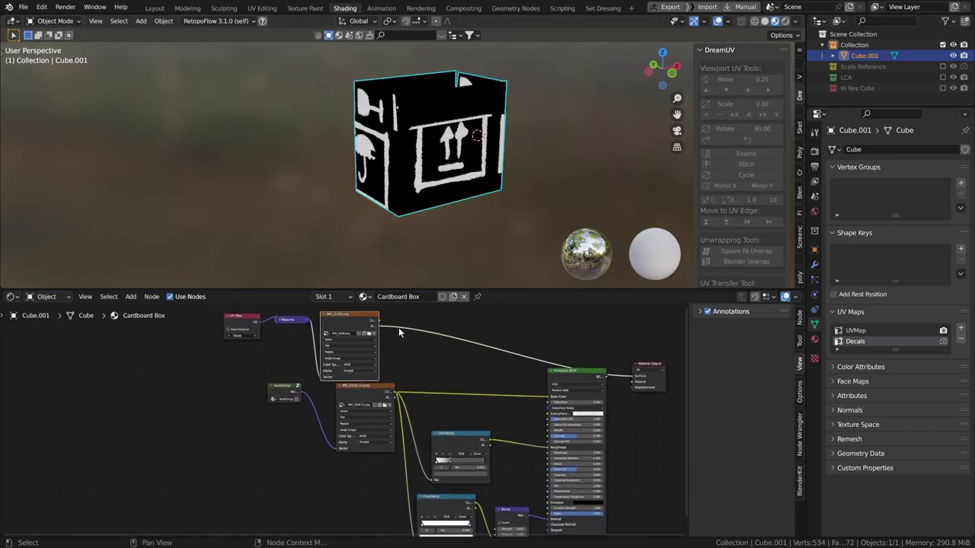
{"action": "middle_click_drag", "start_coordinate": [370, 333], "coordinate": [398, 354]}
{"action": "middle_click_drag", "start_coordinate": [434, 220], "coordinate": [412, 199]}
{"action": "scroll", "coordinate": [387, 195], "scroll_direction": "up", "scroll_amount": 2}
{"action": "middle_click_drag", "start_coordinate": [409, 154], "coordinate": [394, 130]}
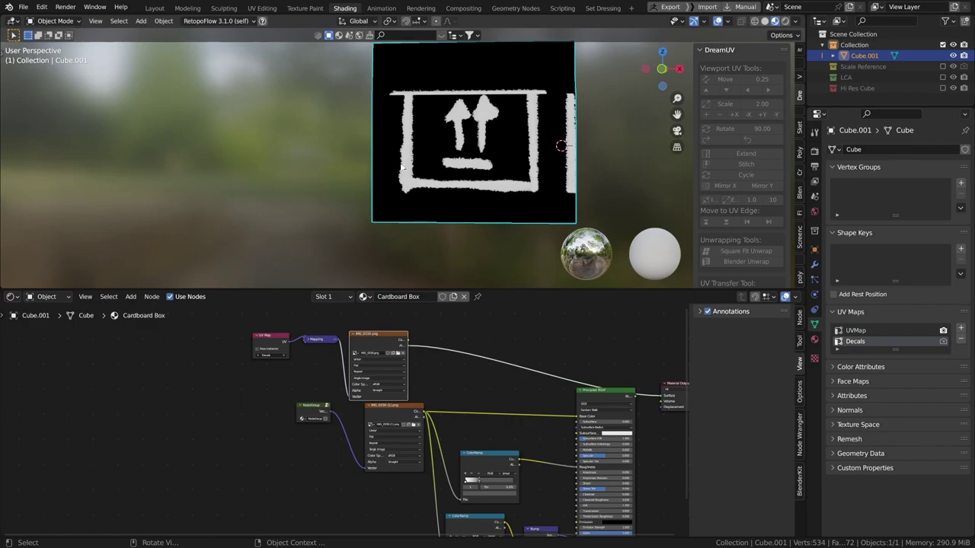
{"action": "scroll", "coordinate": [415, 159], "scroll_direction": "down", "scroll_amount": 2}
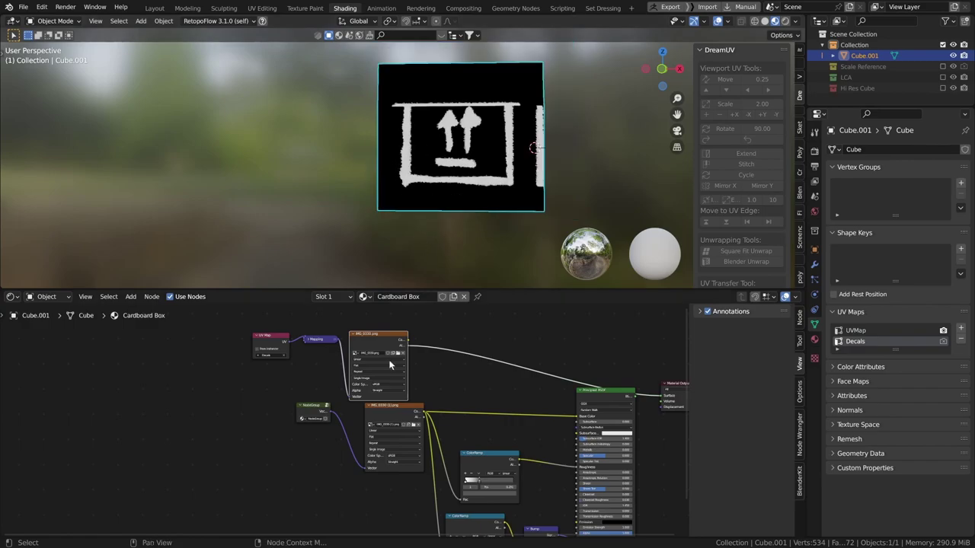
{"action": "scroll", "coordinate": [425, 379], "scroll_direction": "down", "scroll_amount": 1}
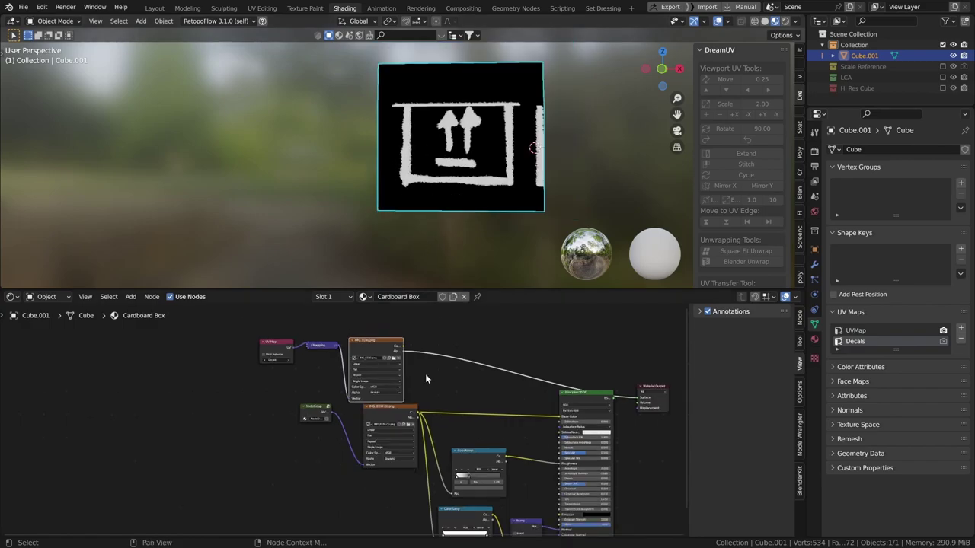
Step: Add a Mix node in the space between the decal image texture and the Principled BSDF
{"action": "left_click", "coordinate": [353, 345]}
{"action": "middle_click_drag", "start_coordinate": [427, 367], "coordinate": [403, 349]}
{"action": "key", "text": "shift+a"}
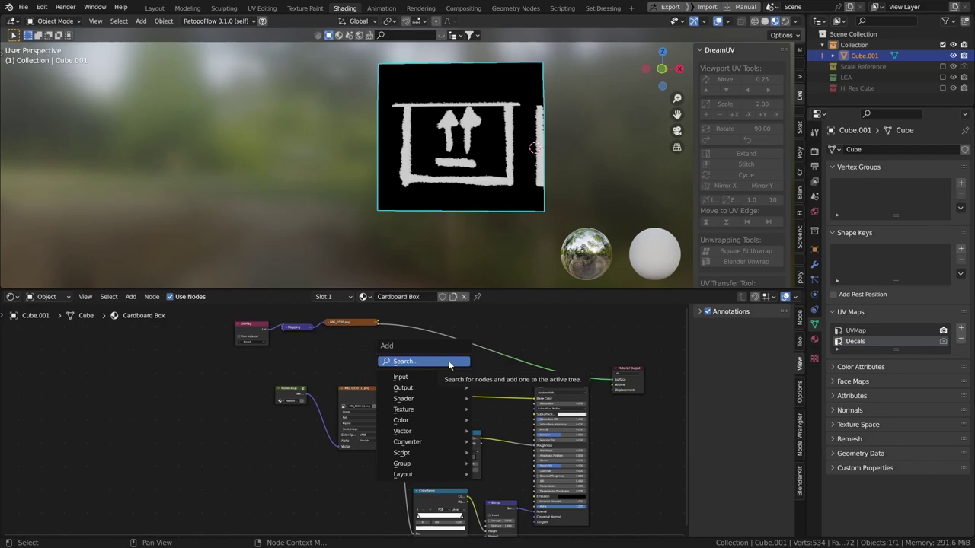
{"action": "left_click", "coordinate": [448, 361]}
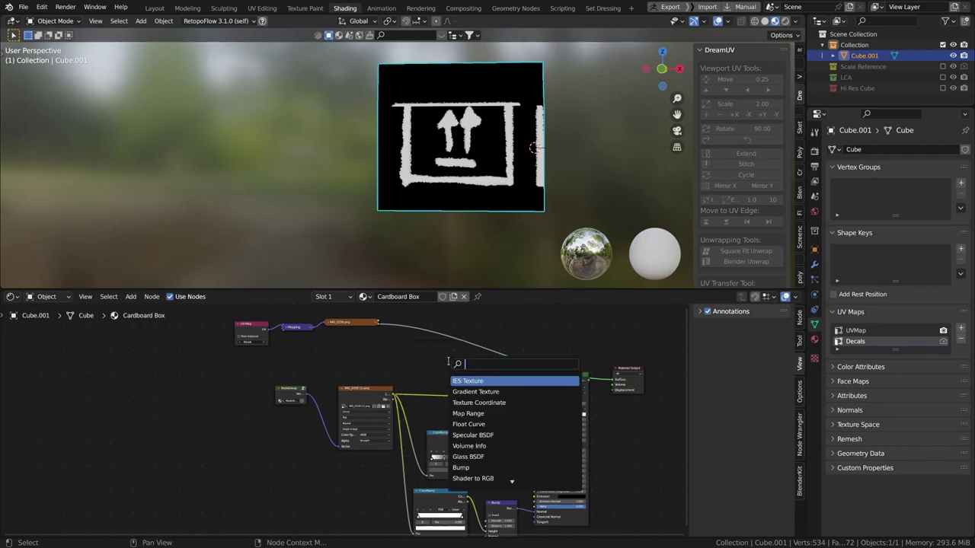
{"action": "type", "text": "mimix"}
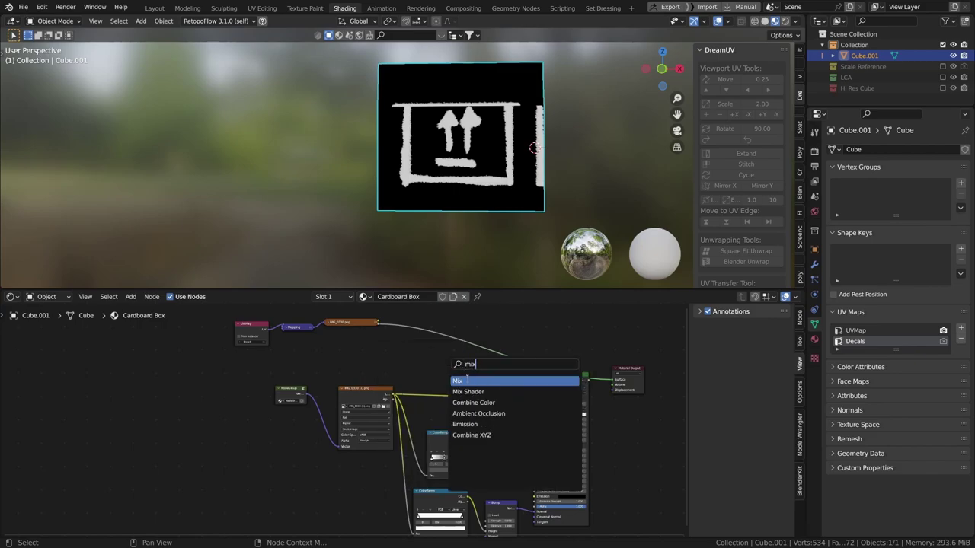
{"action": "key", "text": "Return"}
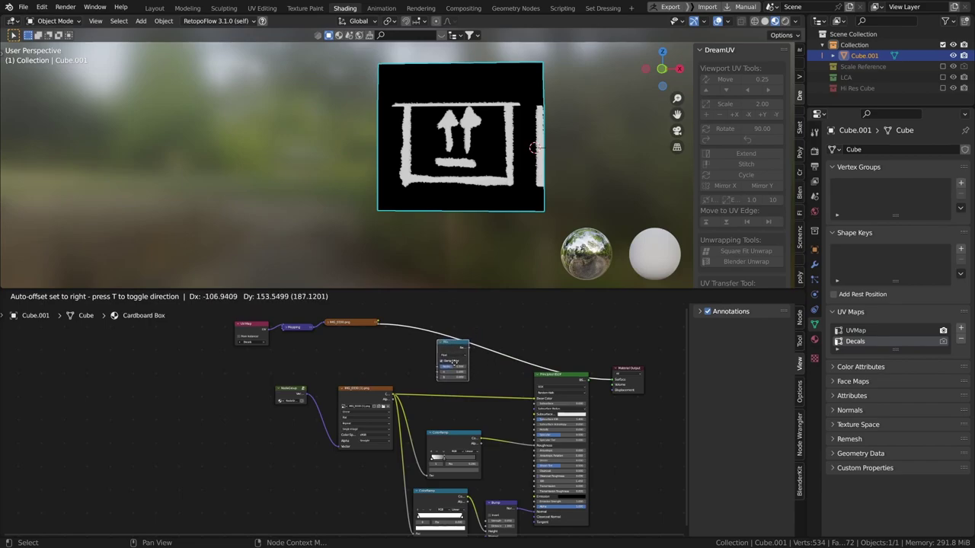
{"action": "left_click", "coordinate": [453, 362]}
{"action": "middle_click_drag", "start_coordinate": [454, 362], "coordinate": [478, 364]}
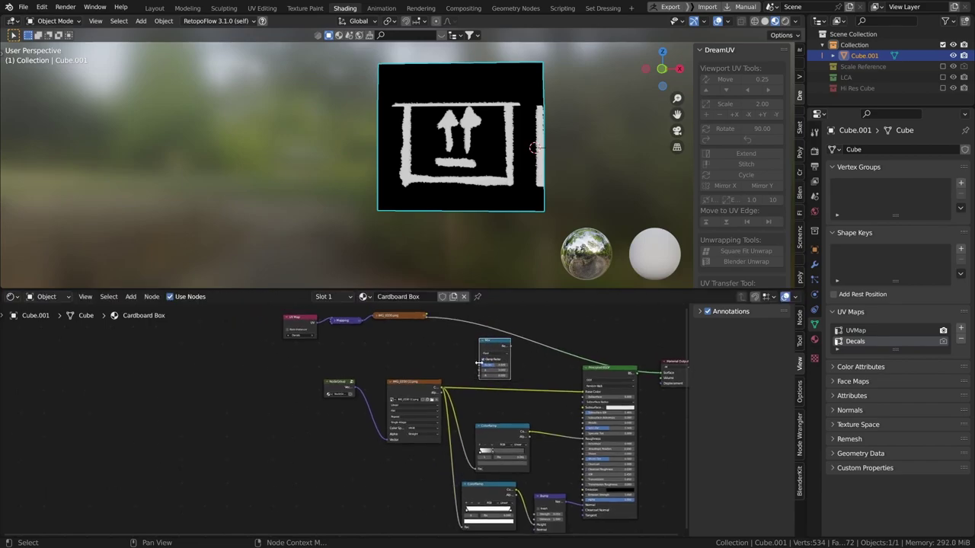
Step: Expand the decal image texture node and connect its Alpha output to the Mix node's Factor input
{"action": "left_click", "coordinate": [378, 317]}
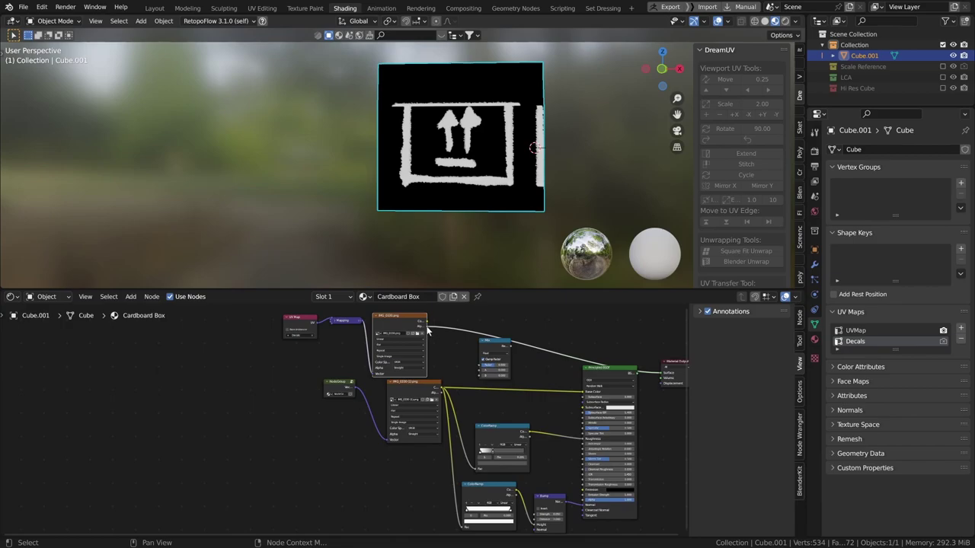
{"action": "left_click_drag", "start_coordinate": [427, 329], "coordinate": [448, 349]}
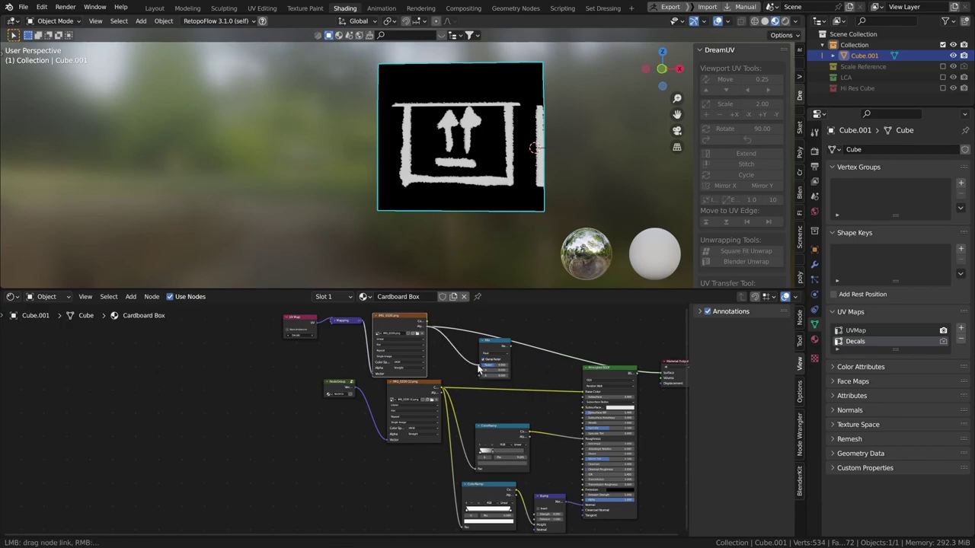
{"action": "left_click_drag", "start_coordinate": [482, 370], "coordinate": [481, 369]}
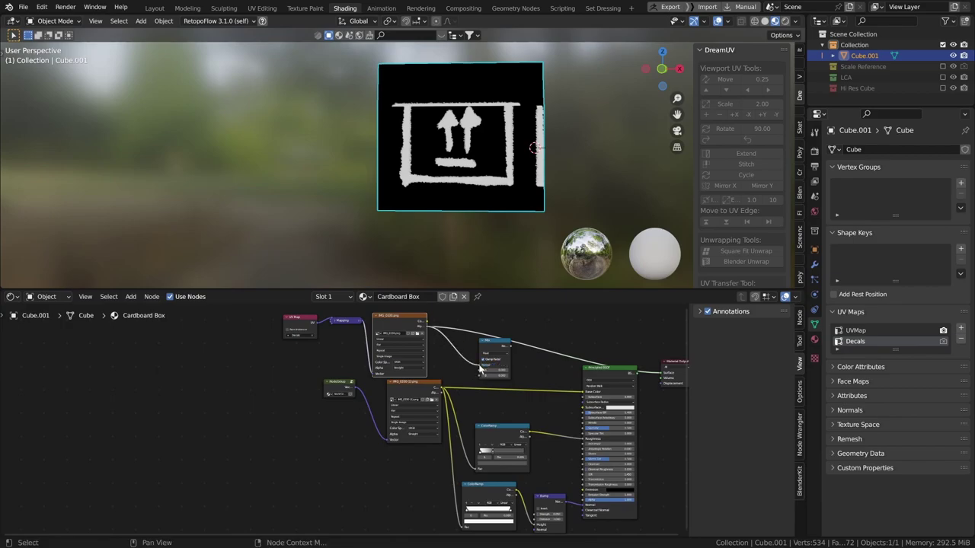
{"action": "middle_click_drag", "start_coordinate": [456, 373], "coordinate": [476, 386]}
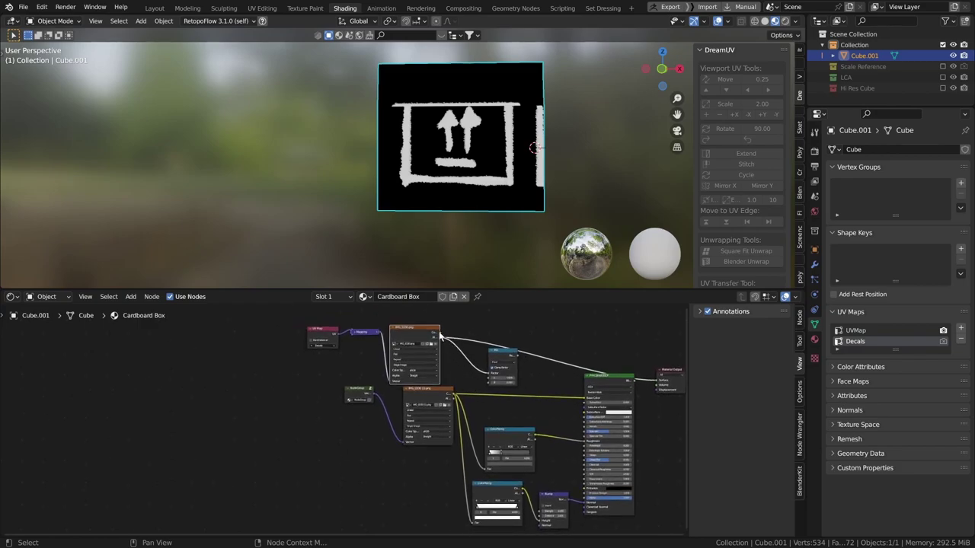
Step: Switch the Mix node's data type from Float to Color
{"action": "left_click_drag", "start_coordinate": [440, 335], "coordinate": [470, 380]}
{"action": "left_click", "coordinate": [502, 361]}
{"action": "left_click", "coordinate": [504, 362]}
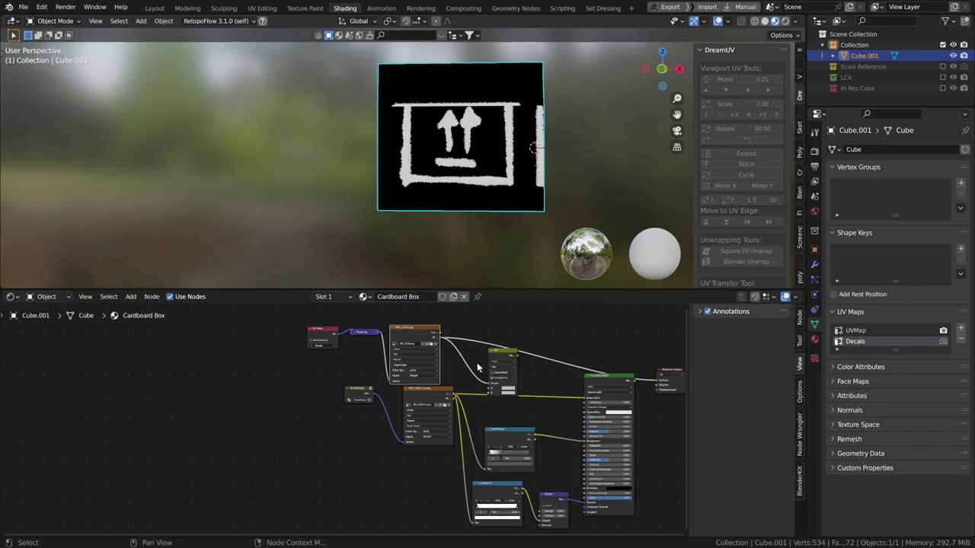
{"action": "mouse_move", "coordinate": [503, 378]}
{"action": "middle_mouse_down"}
{"action": "mouse_move", "coordinate": [503, 343]}
{"action": "mouse_move", "coordinate": [512, 367]}
{"action": "middle_mouse_up"}
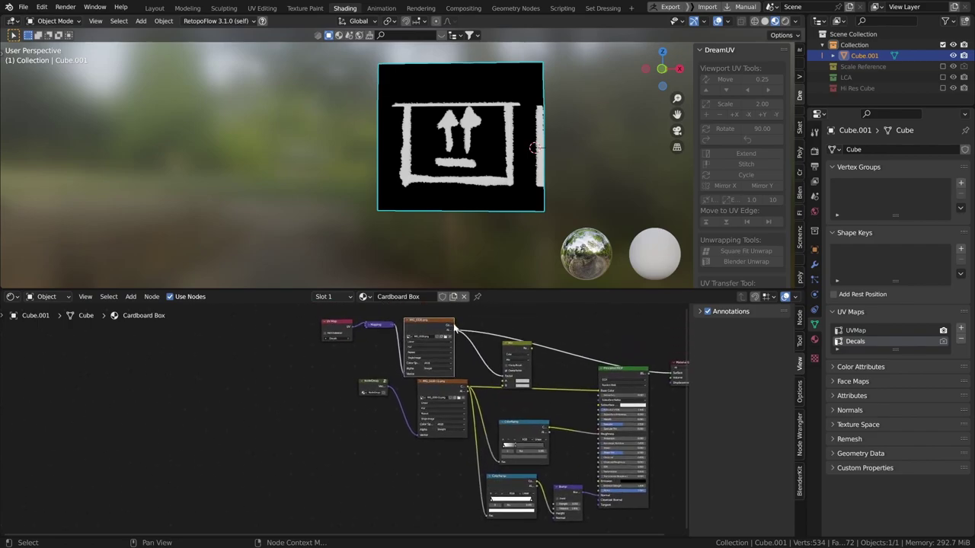
Step: Connect the decal texture's Color output to the Mix node's B input and the cardboard texture's Color output to its A input
{"action": "left_click_drag", "start_coordinate": [455, 328], "coordinate": [504, 379]}
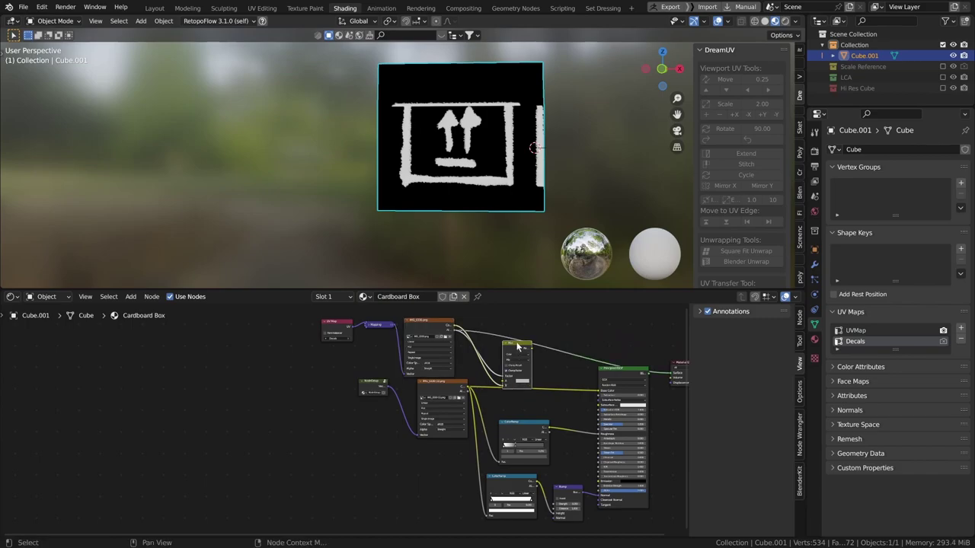
{"action": "left_click_drag", "start_coordinate": [518, 346], "coordinate": [514, 335]}
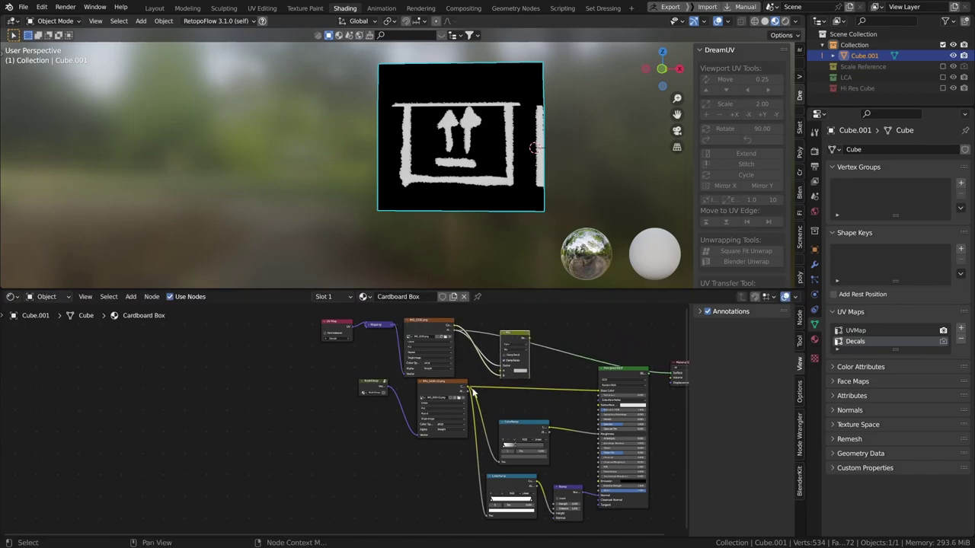
{"action": "left_click_drag", "start_coordinate": [469, 389], "coordinate": [507, 372]}
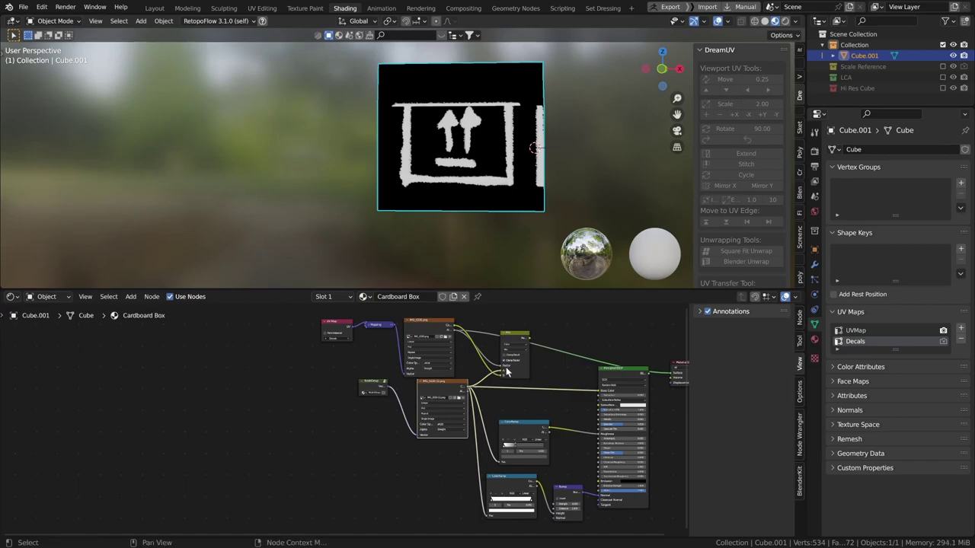
{"action": "mouse_move", "coordinate": [453, 213]}
{"action": "middle_mouse_down"}
{"action": "mouse_move", "coordinate": [557, 200]}
{"action": "mouse_move", "coordinate": [608, 169]}
{"action": "mouse_move", "coordinate": [649, 182]}
{"action": "mouse_move", "coordinate": [455, 209]}
{"action": "middle_mouse_up"}
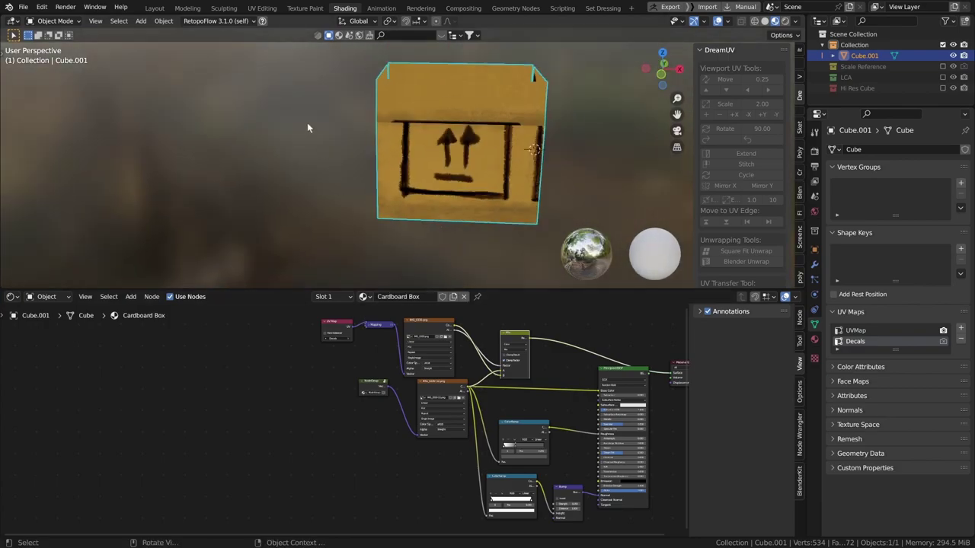
Step: In the UV Editing workspace, select the whole box, scale its decal UVs to 0 and place them in blank space between the decals
{"action": "left_click", "coordinate": [268, 8]}
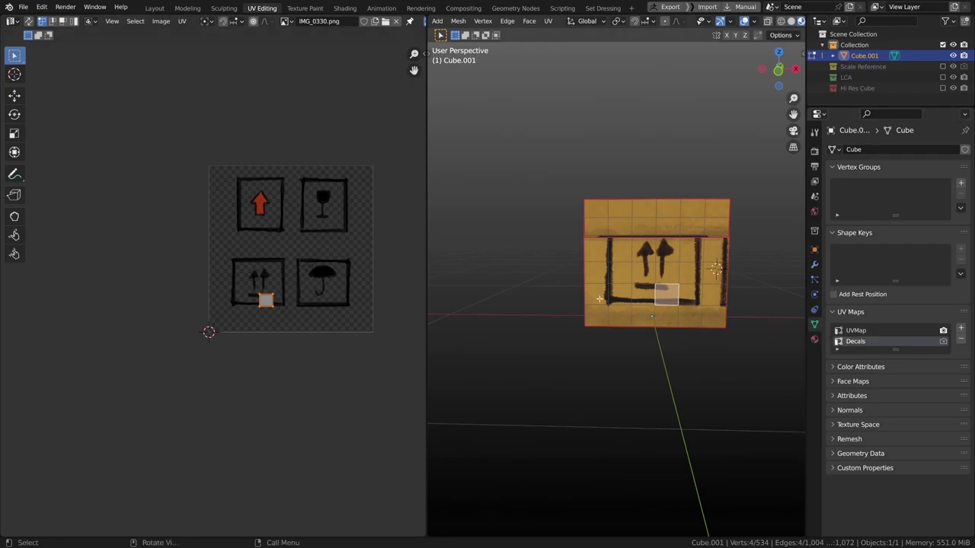
{"action": "key", "text": "alt+a"}
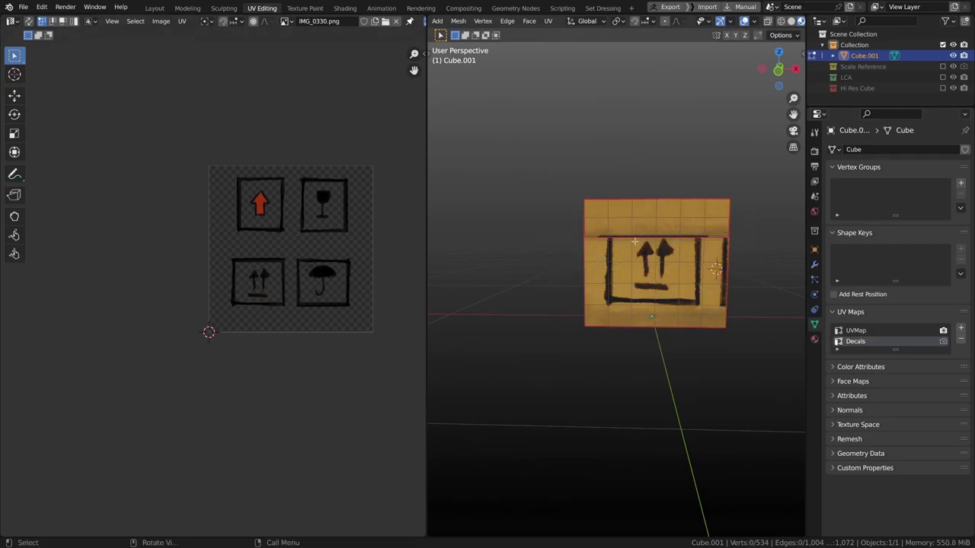
{"action": "key", "text": "a"}
{"action": "key", "text": "s"}
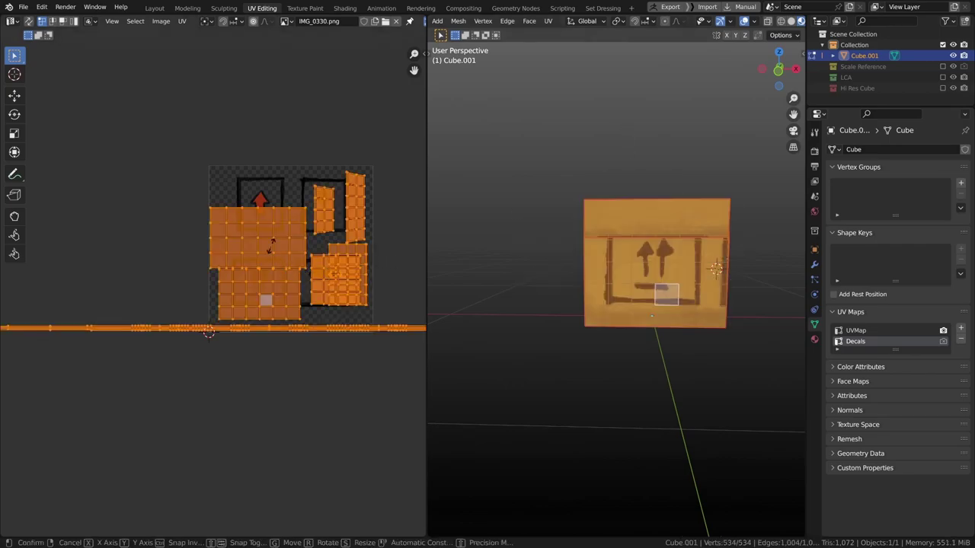
{"action": "key", "text": "0"}
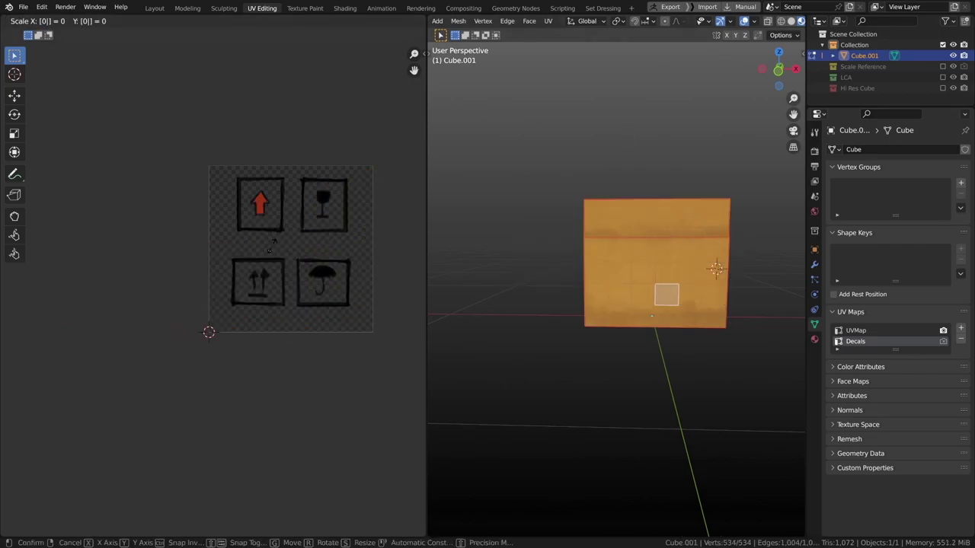
{"action": "key", "text": "Return"}
{"action": "key", "text": "g"}
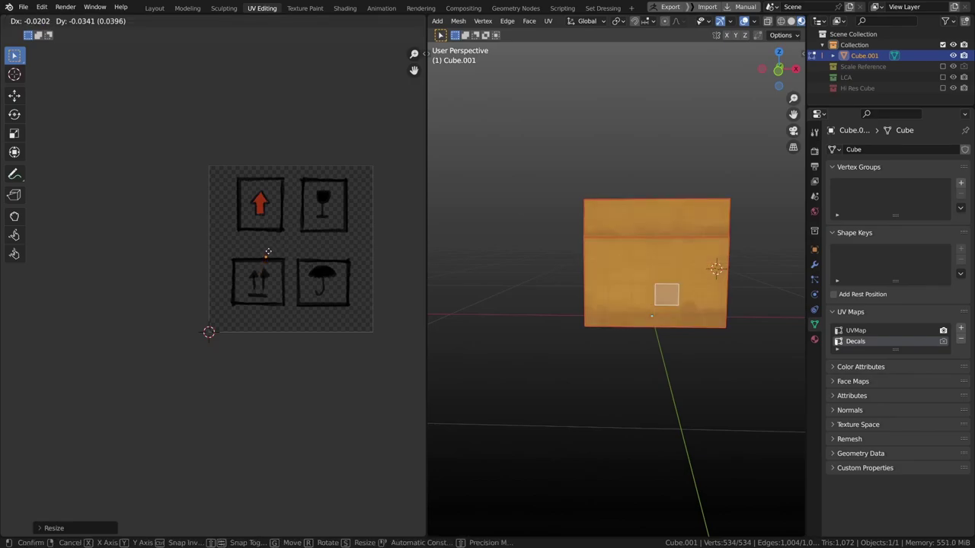
{"action": "left_click", "coordinate": [268, 244]}
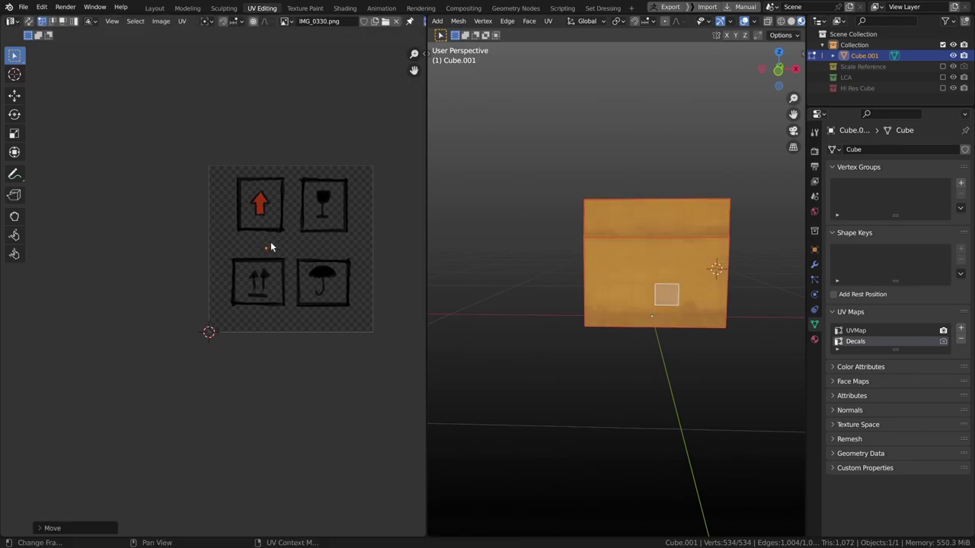
Step: Try the collapsed UVs on the red arrow decal, and leave them in the blank margin beside its frame
{"action": "scroll", "coordinate": [259, 271], "scroll_direction": "up", "scroll_amount": 4}
{"action": "scroll", "coordinate": [599, 291], "scroll_direction": "up", "scroll_amount": 3}
{"action": "middle_click_drag", "start_coordinate": [599, 291], "coordinate": [609, 274]}
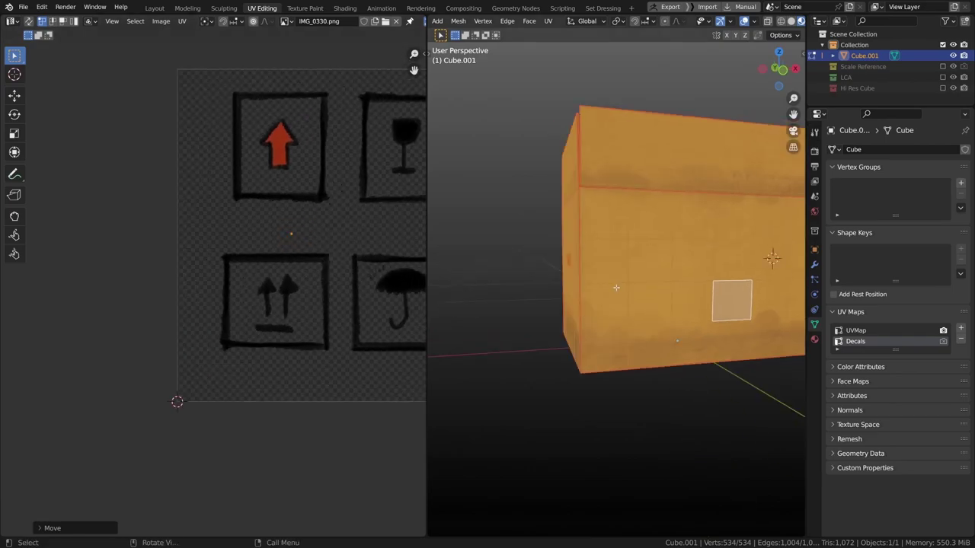
{"action": "key", "text": "Tab"}
{"action": "key", "text": "Tab"}
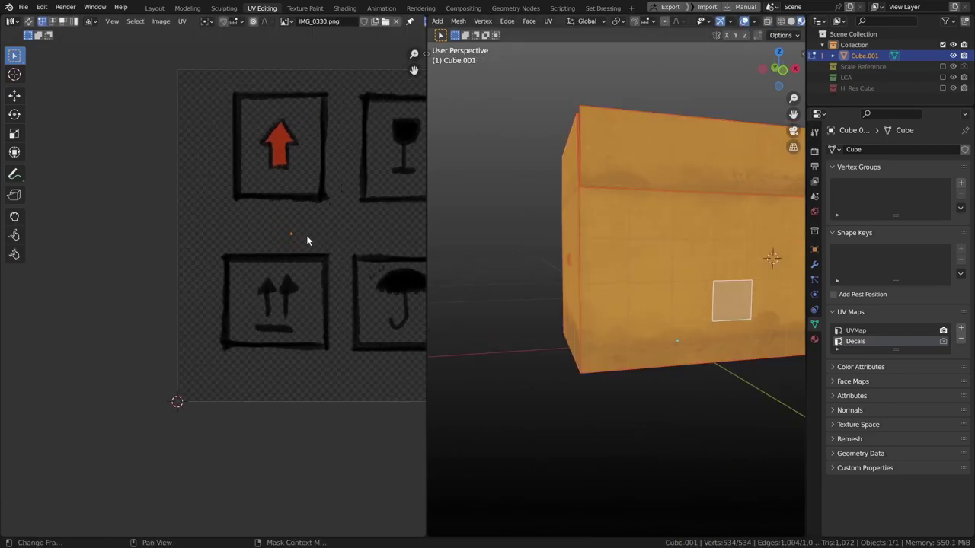
{"action": "key", "text": "g"}
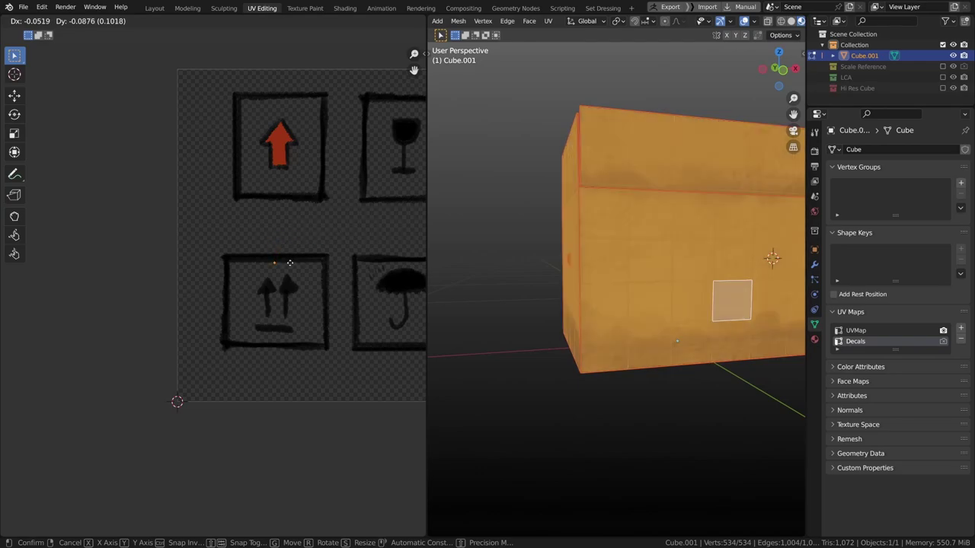
{"action": "left_click", "coordinate": [296, 158]}
{"action": "middle_click_drag", "start_coordinate": [296, 158], "coordinate": [264, 217]}
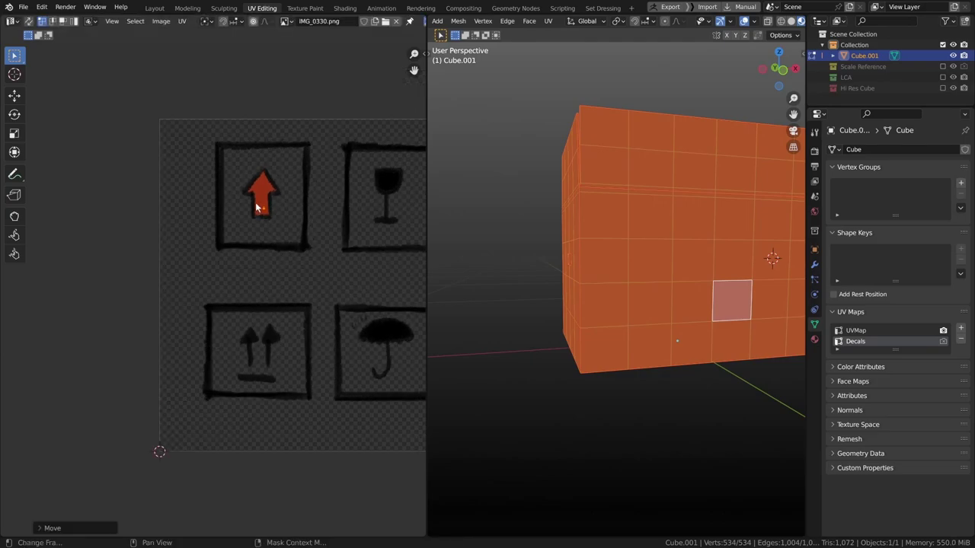
{"action": "key", "text": "g"}
{"action": "left_click", "coordinate": [182, 239]}
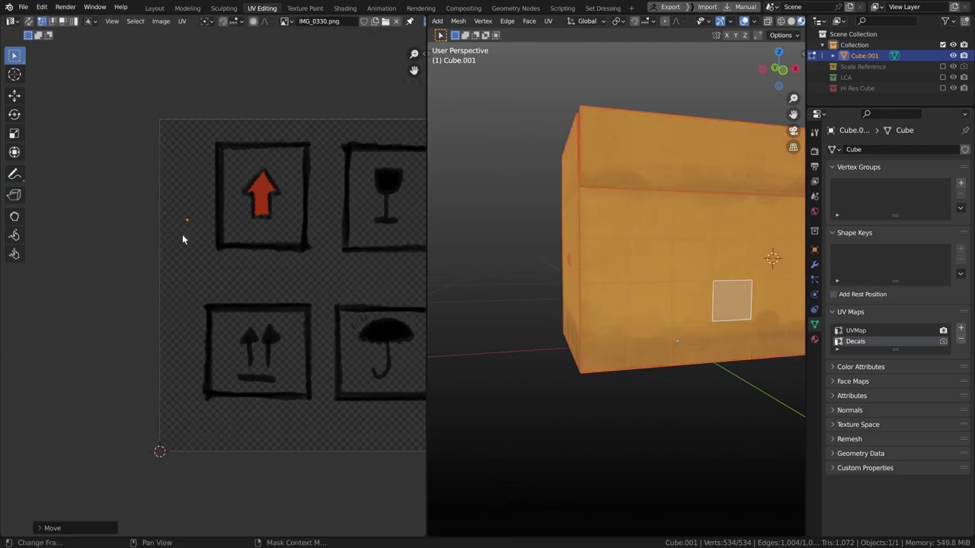
Step: Select the four faces at the front's lower-left corner and unwrap them with Project from View in the front view
{"action": "scroll", "coordinate": [227, 280], "scroll_direction": "down", "scroll_amount": 2}
{"action": "left_click", "coordinate": [607, 355]}
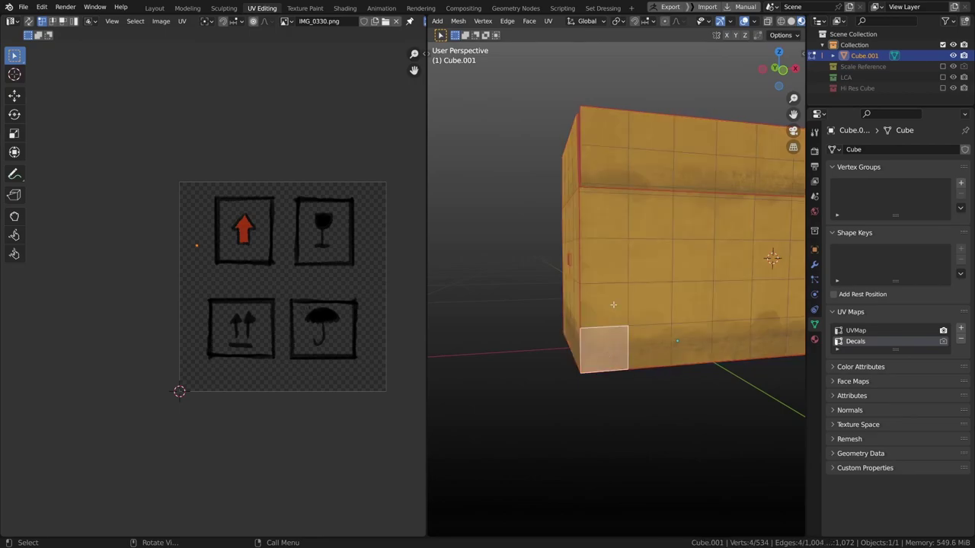
{"action": "left_click", "coordinate": [603, 305], "text": "shift"}
{"action": "left_click", "coordinate": [650, 304], "text": "shift"}
{"action": "left_click", "coordinate": [641, 344], "text": "shift"}
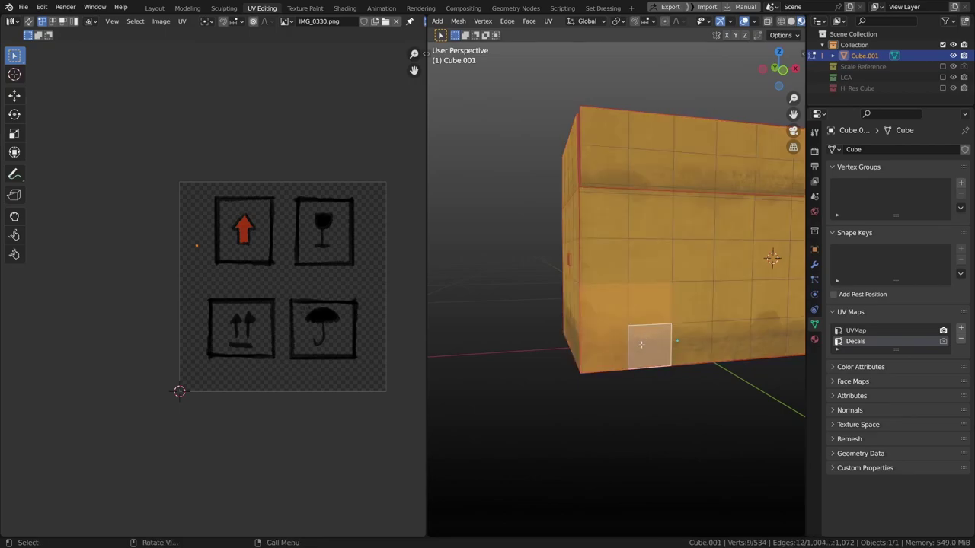
{"action": "key", "text": "KP_1"}
{"action": "scroll", "coordinate": [647, 343], "scroll_direction": "up", "scroll_amount": 4}
{"action": "middle_click_drag", "start_coordinate": [664, 353], "coordinate": [646, 293], "text": "shift"}
{"action": "scroll", "coordinate": [646, 293], "scroll_direction": "up", "scroll_amount": 2}
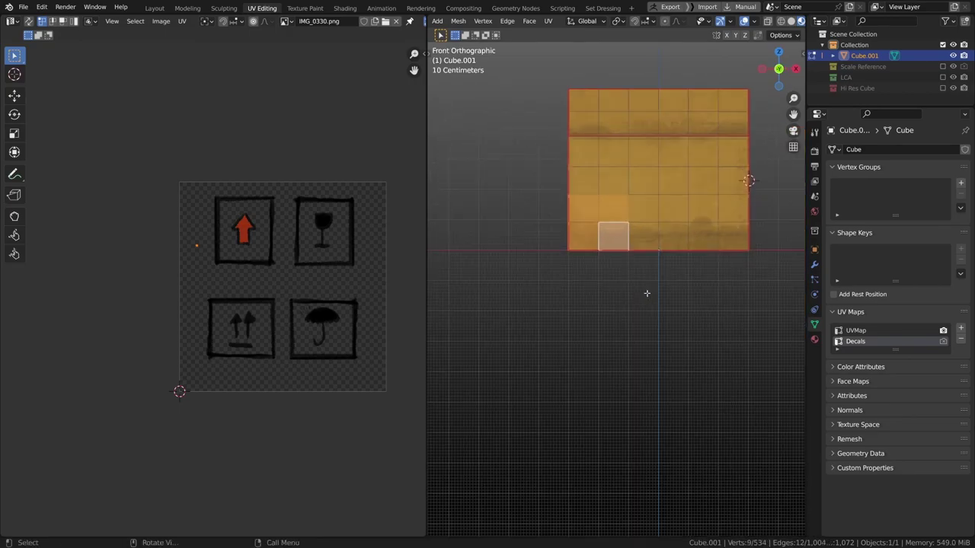
{"action": "scroll", "coordinate": [663, 324], "scroll_direction": "up", "scroll_amount": 2}
{"action": "key", "text": "u"}
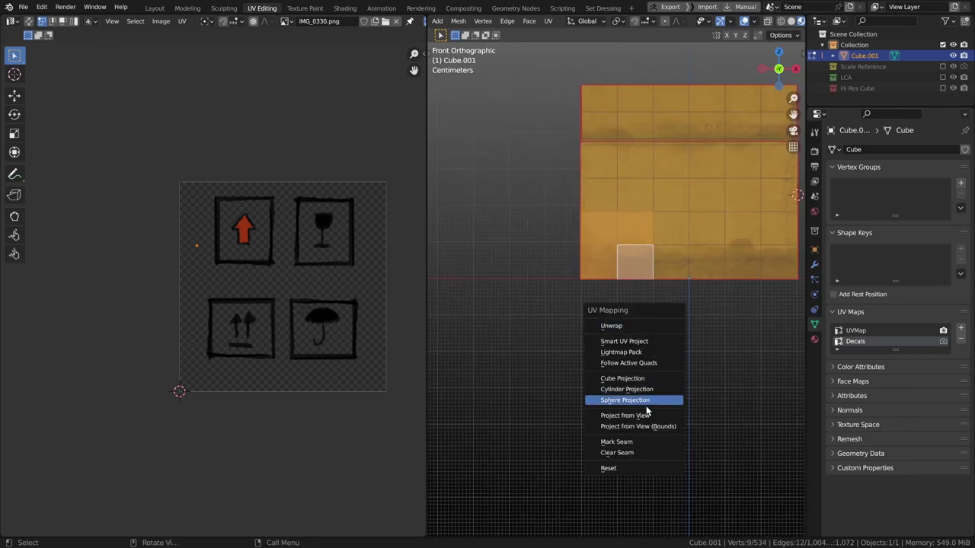
{"action": "left_click", "coordinate": [624, 415]}
Step: Move the projected UVs onto the red arrow decal and enlarge them until they enclose its whole frame
{"action": "left_click_drag", "start_coordinate": [252, 248], "coordinate": [304, 297]}
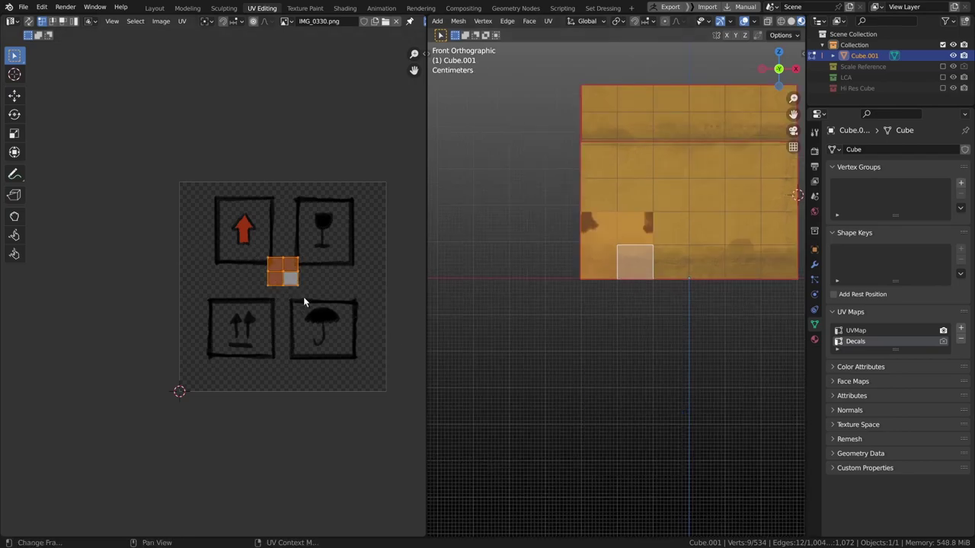
{"action": "key", "text": "g"}
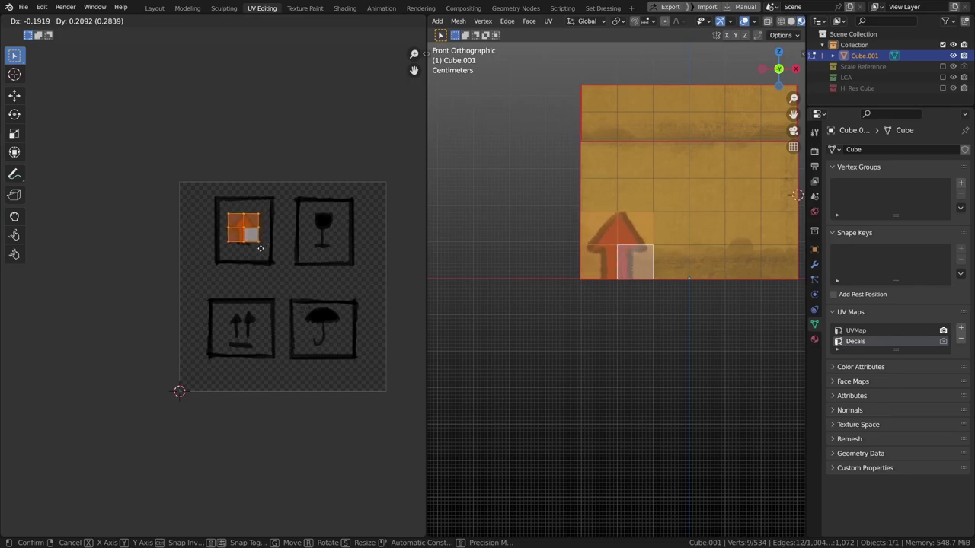
{"action": "left_click", "coordinate": [262, 253]}
{"action": "key", "text": "s"}
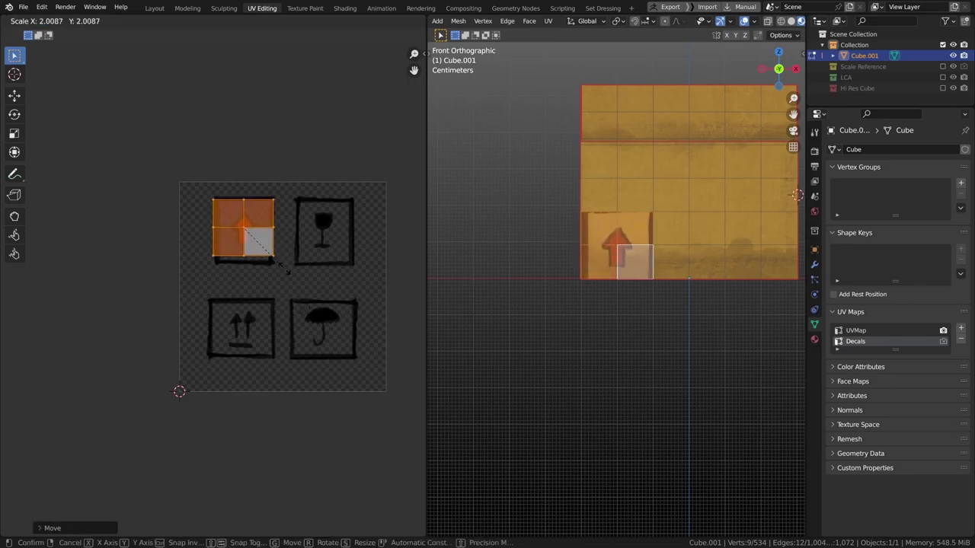
{"action": "left_click", "coordinate": [302, 287]}
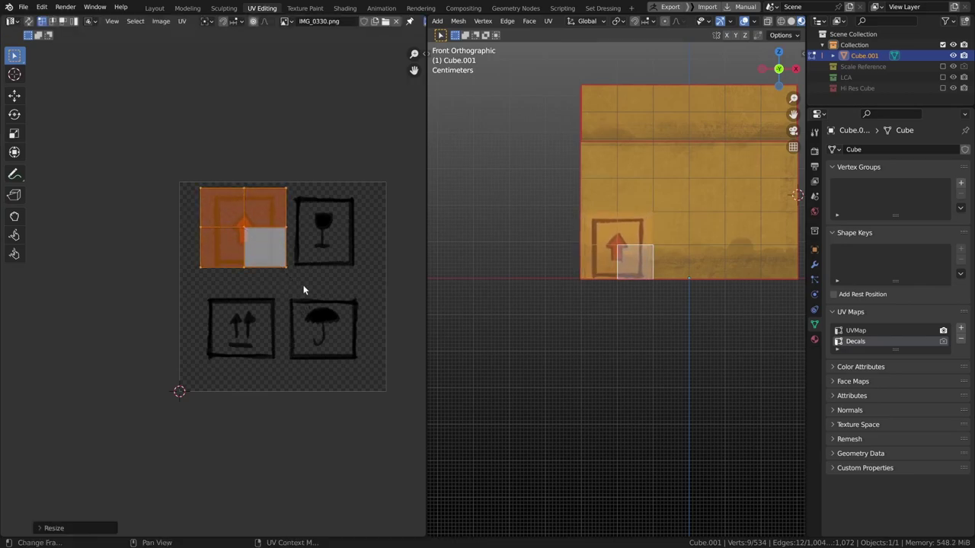
Step: Select the next four faces along the front's lower edge, beside the red arrow decal, and project their UVs from the view
{"action": "left_click", "coordinate": [671, 228]}
{"action": "left_click", "coordinate": [703, 237], "text": "shift"}
{"action": "left_click", "coordinate": [678, 257], "text": "shift"}
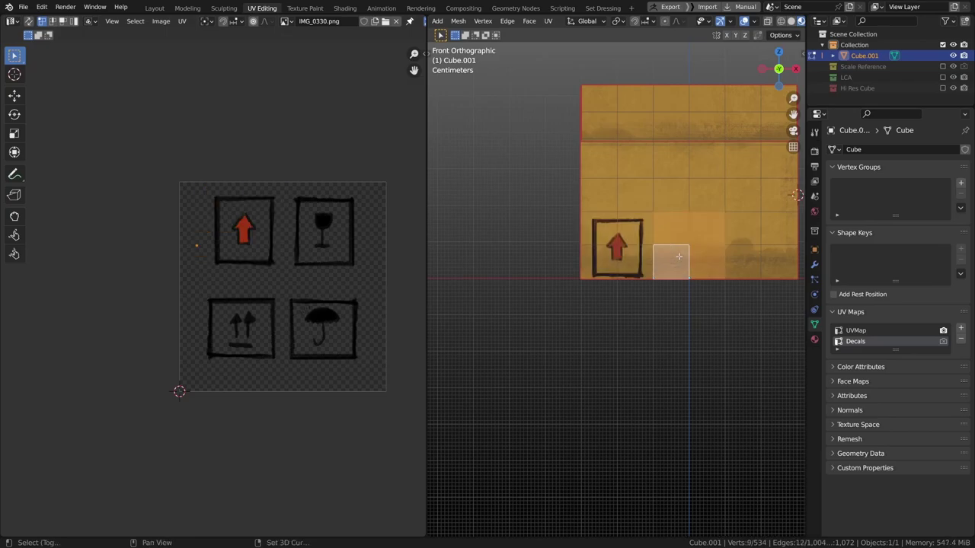
{"action": "key", "text": "u"}
{"action": "left_click", "coordinate": [681, 259]}
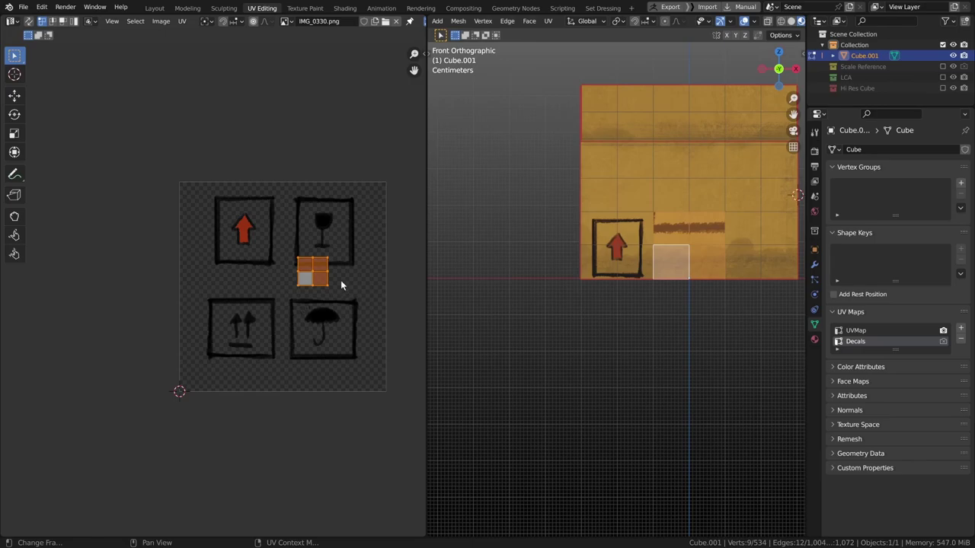
Step: Move the new UV island onto the umbrella decal and enlarge it to enclose the decal's whole frame
{"action": "key", "text": "g"}
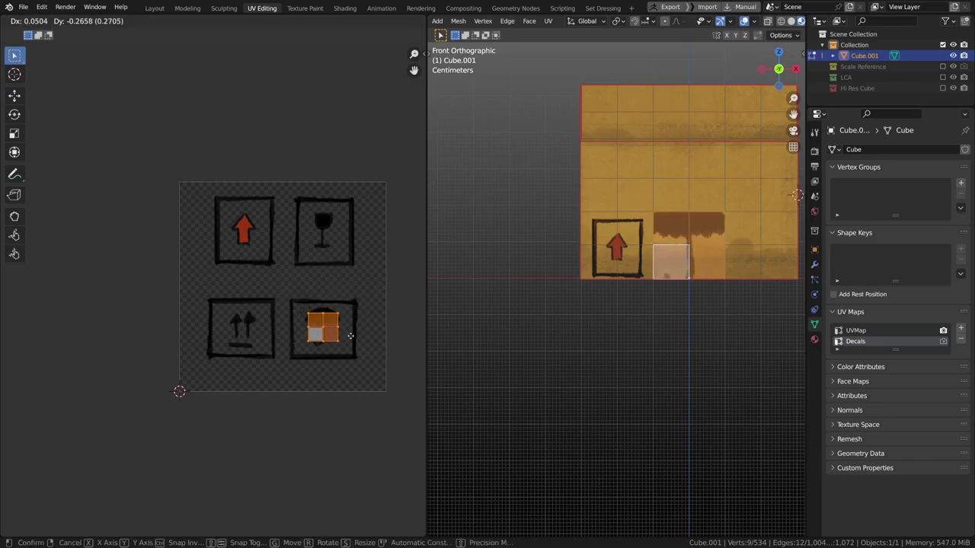
{"action": "left_click", "coordinate": [351, 339]}
{"action": "key", "text": "s"}
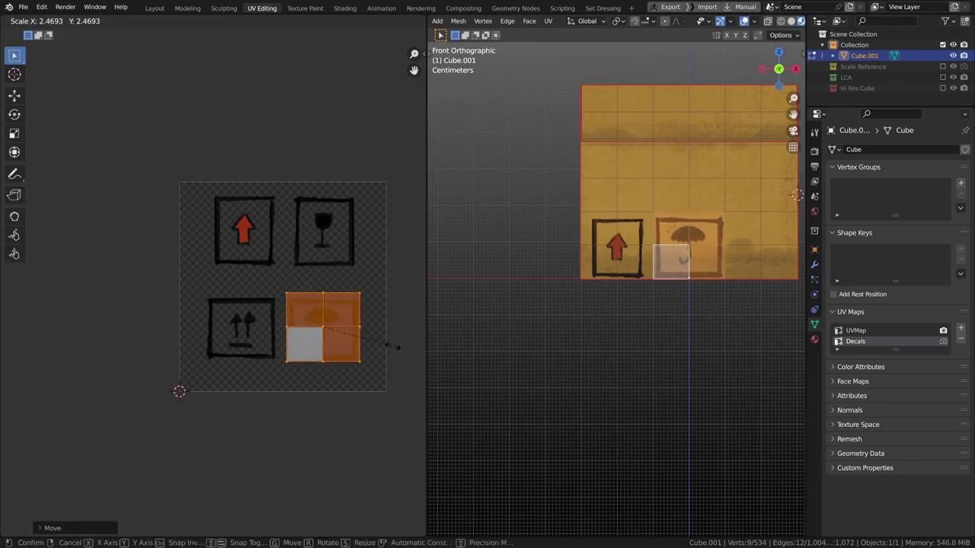
{"action": "left_click", "coordinate": [403, 355]}
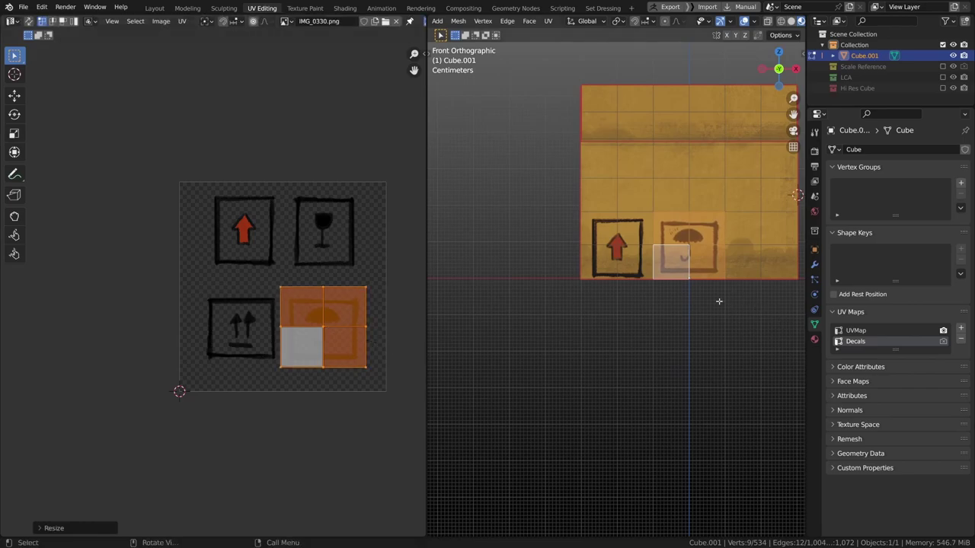
Step: Leave Edit Mode and examine the red arrow and umbrella decals on the front of the box
{"action": "middle_click_drag", "start_coordinate": [719, 300], "coordinate": [667, 299]}
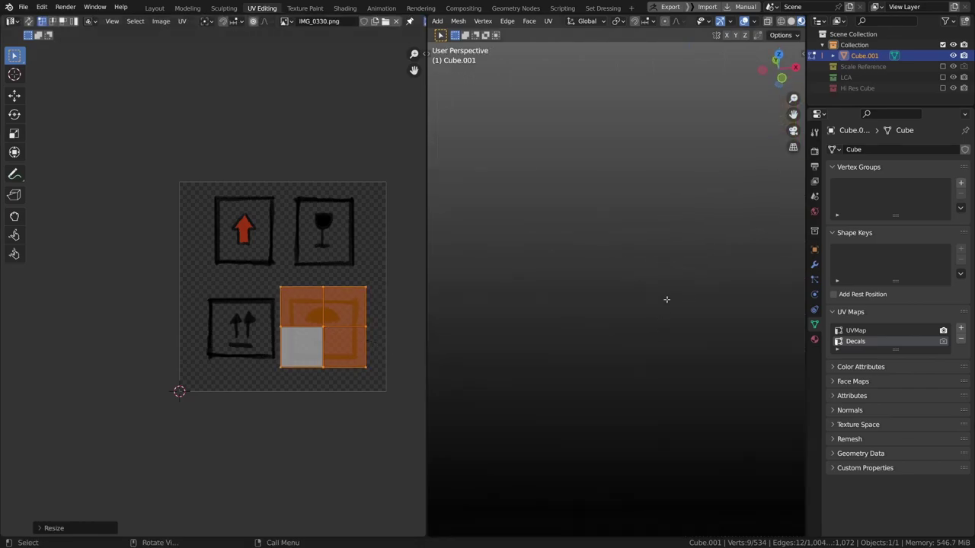
{"action": "scroll", "coordinate": [666, 299], "scroll_direction": "down", "scroll_amount": 3}
{"action": "key", "text": "Tab"}
{"action": "scroll", "coordinate": [679, 276], "scroll_direction": "down", "scroll_amount": 5}
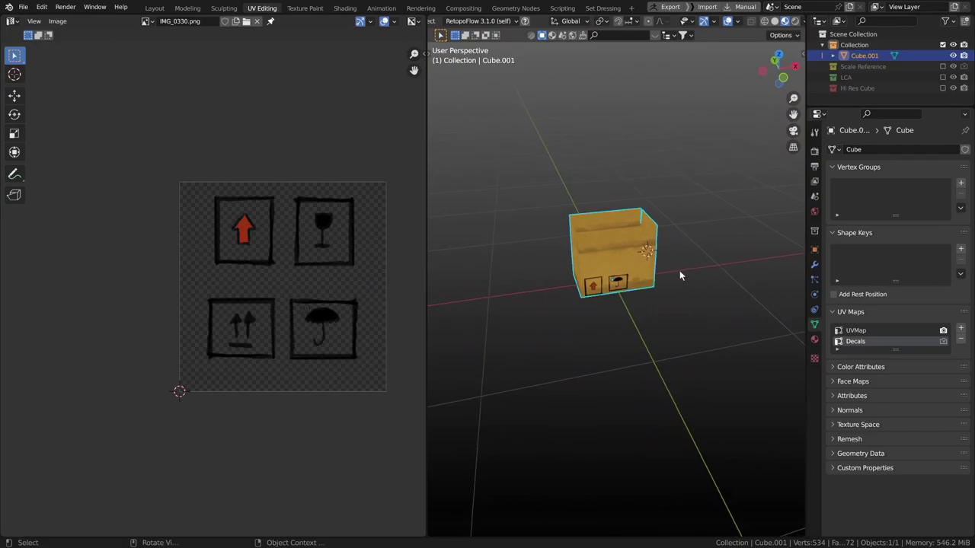
{"action": "mouse_move", "coordinate": [680, 271]}
{"action": "middle_mouse_down"}
{"action": "mouse_move", "coordinate": [692, 214]}
{"action": "mouse_move", "coordinate": [650, 235]}
{"action": "mouse_move", "coordinate": [663, 275]}
{"action": "middle_mouse_up"}
{"action": "scroll", "coordinate": [650, 235], "scroll_direction": "up", "scroll_amount": 2}
{"action": "scroll", "coordinate": [663, 275], "scroll_direction": "up", "scroll_amount": 3}
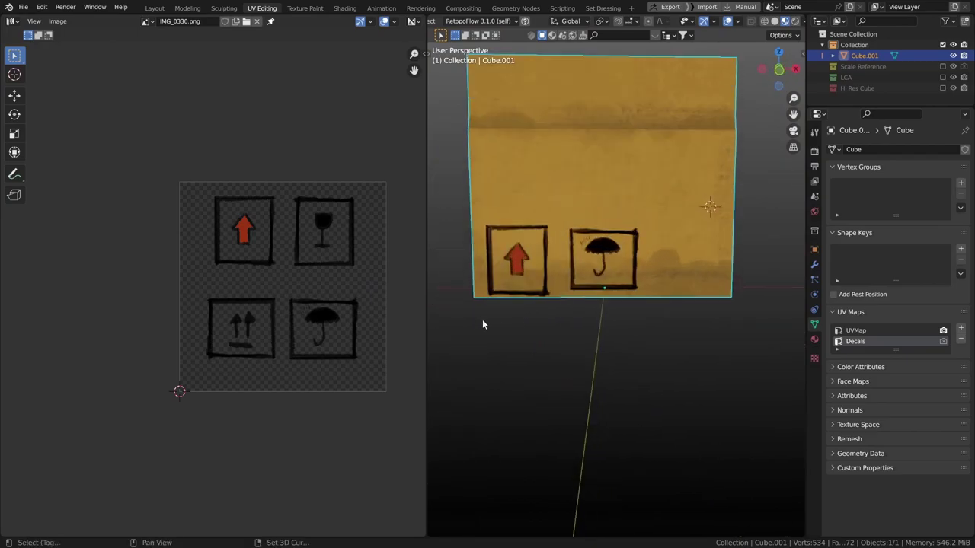
Step: Select the four faces carrying the red arrow decal and enlarge their UVs slightly to shrink the decal on the box
{"action": "middle_click_drag", "start_coordinate": [482, 324], "coordinate": [530, 276]}
{"action": "key", "text": "Tab"}
{"action": "left_click", "coordinate": [572, 241]}
{"action": "left_click", "coordinate": [608, 241], "text": "shift"}
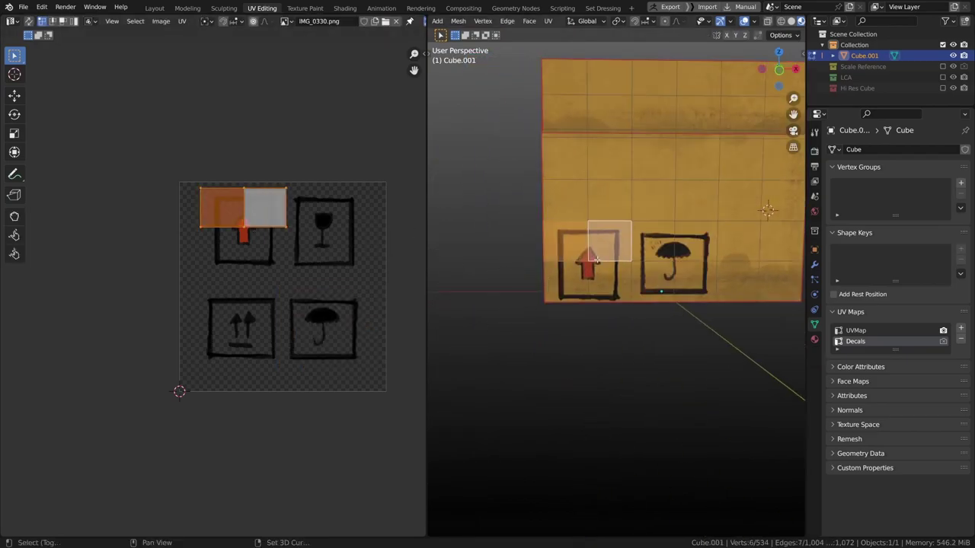
{"action": "left_click", "coordinate": [607, 278], "text": "shift"}
{"action": "left_click", "coordinate": [572, 277], "text": "shift"}
{"action": "middle_click_drag", "start_coordinate": [270, 253], "coordinate": [298, 229]}
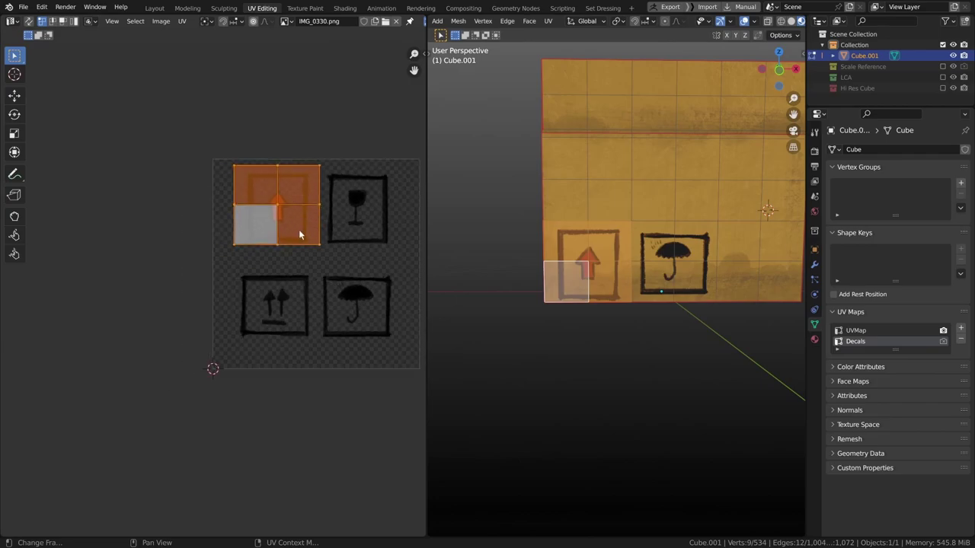
{"action": "key", "text": "s"}
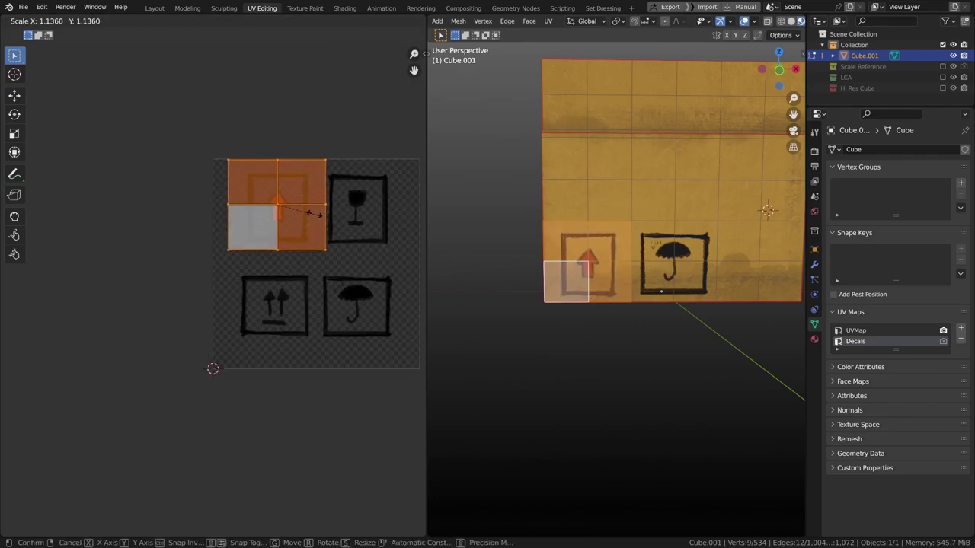
{"action": "left_click", "coordinate": [317, 219]}
Step: Select the four umbrella decal faces, enlarge their UVs to shrink the decal, and shift them so it sits closer to the red arrow decal
{"action": "left_click", "coordinate": [652, 240]}
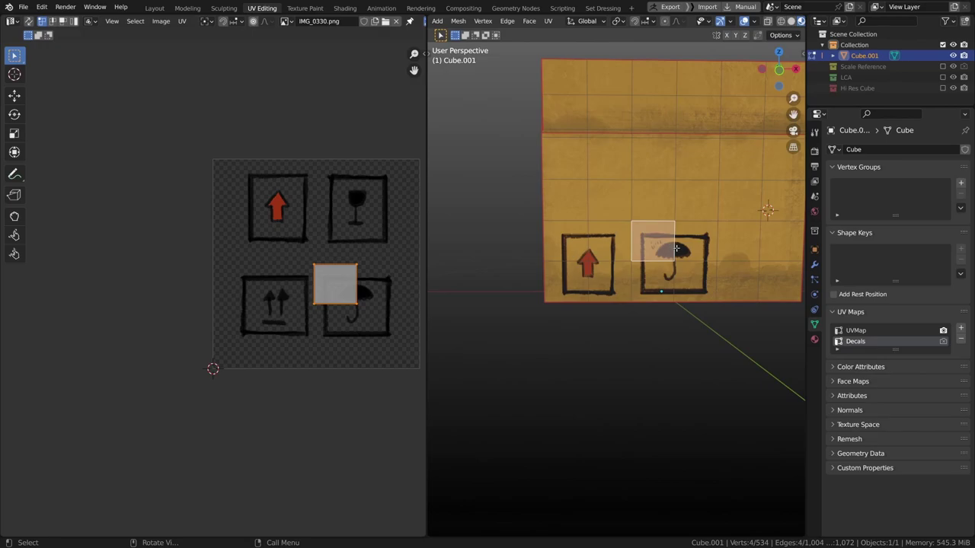
{"action": "left_click", "coordinate": [695, 240], "text": "shift"}
{"action": "left_click", "coordinate": [694, 282], "text": "shift"}
{"action": "left_click", "coordinate": [653, 282], "text": "shift"}
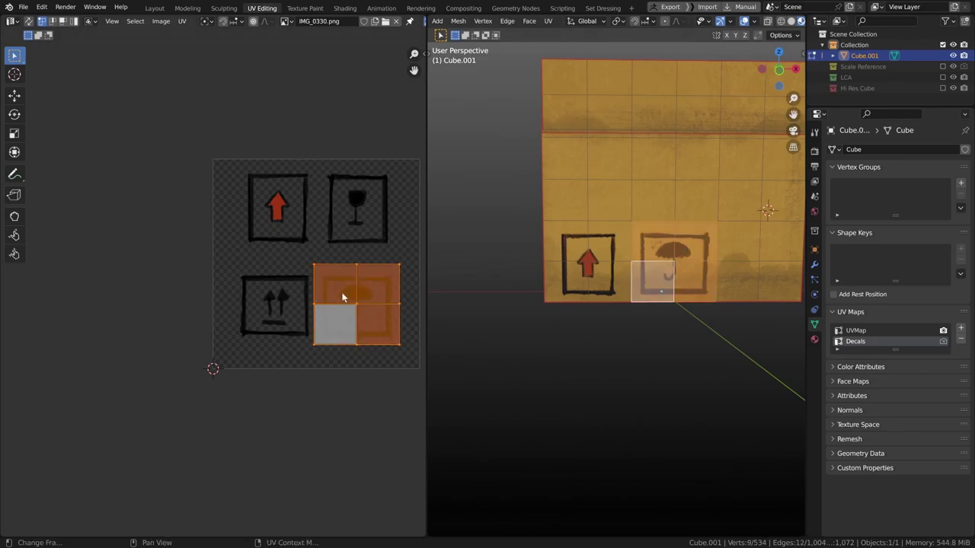
{"action": "key", "text": "s"}
{"action": "left_click", "coordinate": [347, 284]}
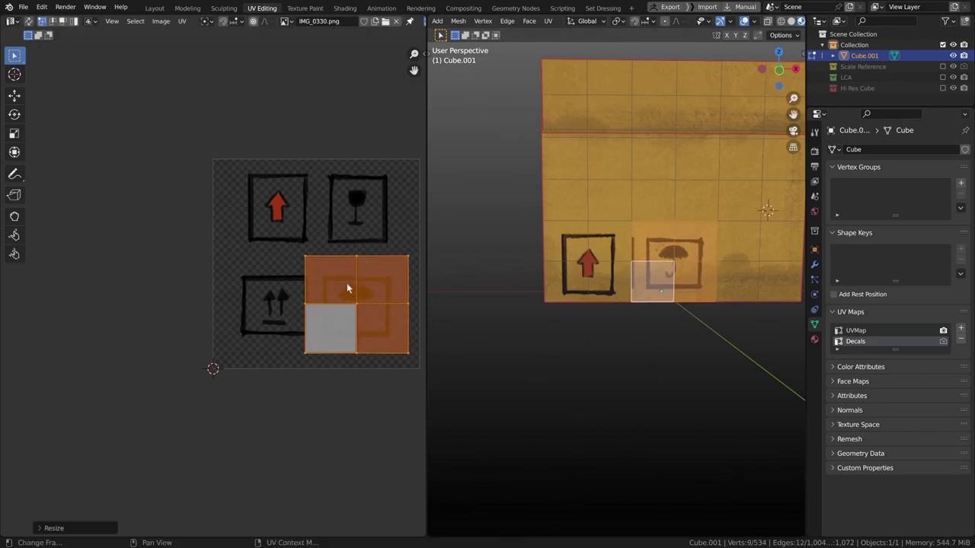
{"action": "key", "text": "g"}
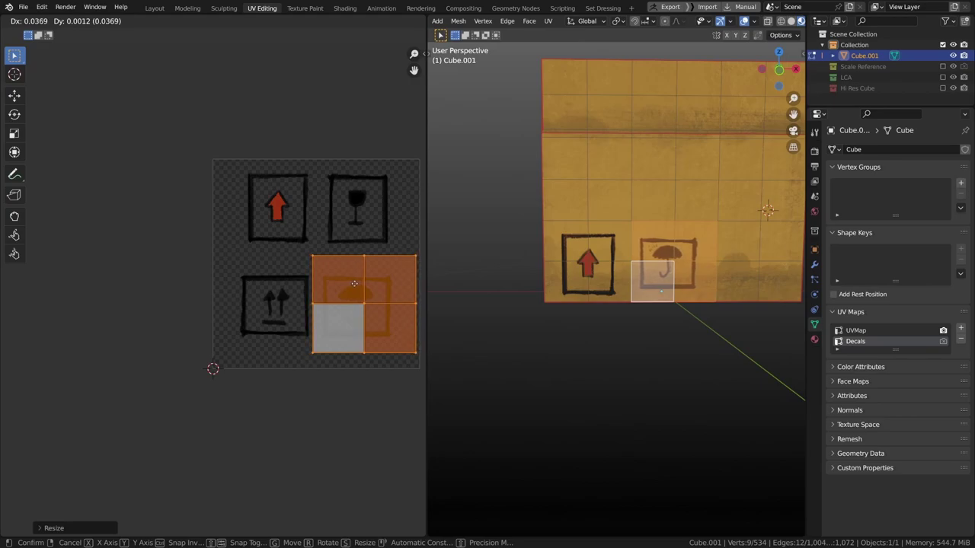
{"action": "left_click", "coordinate": [359, 284]}
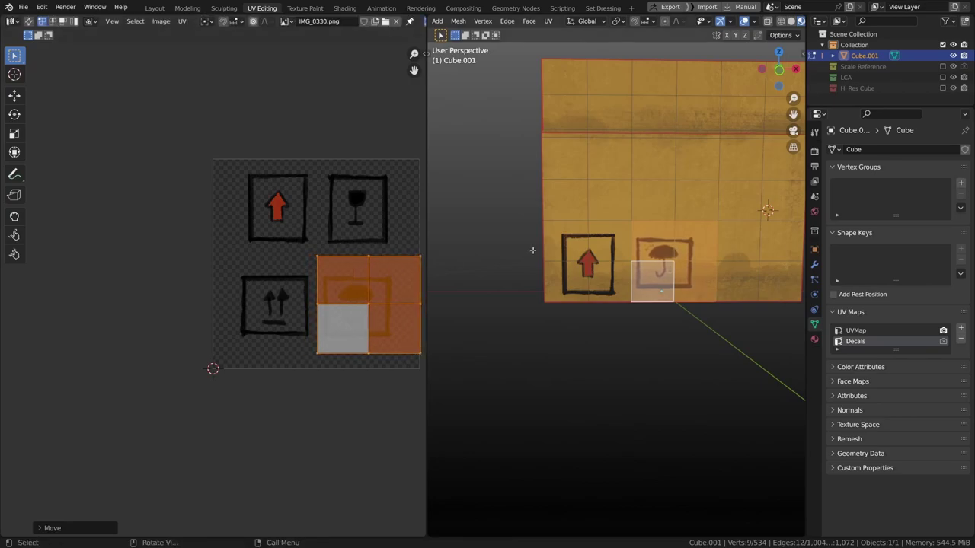
Step: Select the four red arrow faces, shift their UVs to bring the decal closer to the umbrella, and enlarge them by about 1.14
{"action": "left_click", "coordinate": [558, 243]}
{"action": "left_click", "coordinate": [613, 247], "text": "shift"}
{"action": "left_click", "coordinate": [604, 278], "text": "shift"}
{"action": "left_click", "coordinate": [572, 281], "text": "shift"}
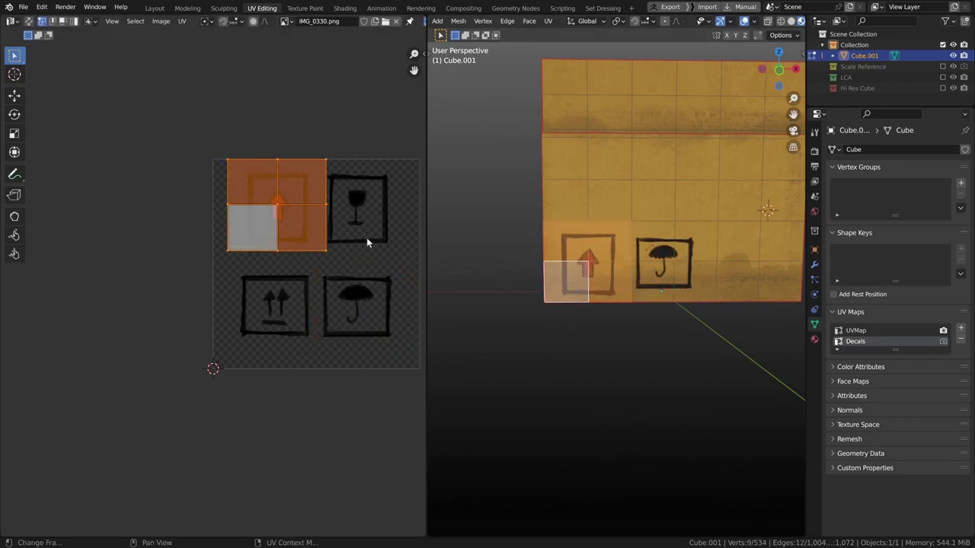
{"action": "key", "text": "g"}
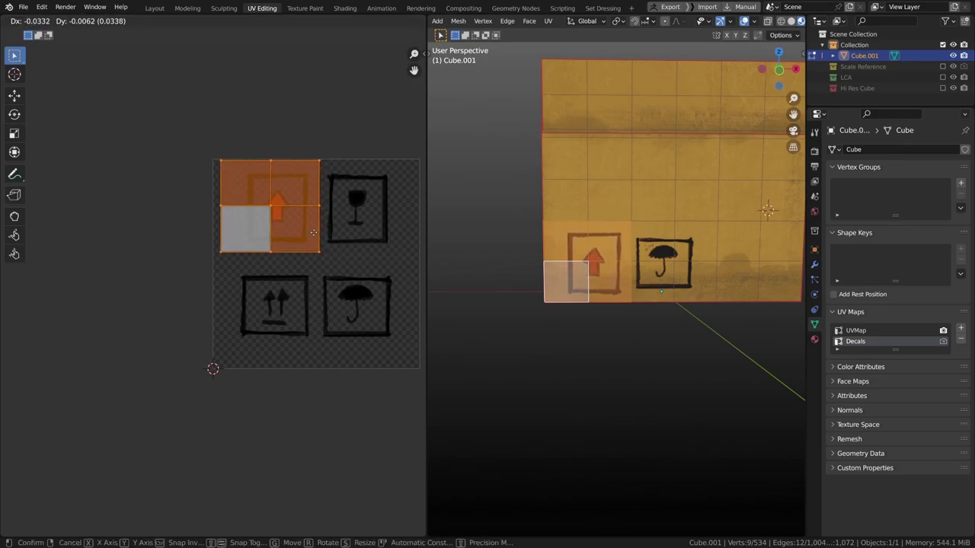
{"action": "left_click", "coordinate": [313, 232]}
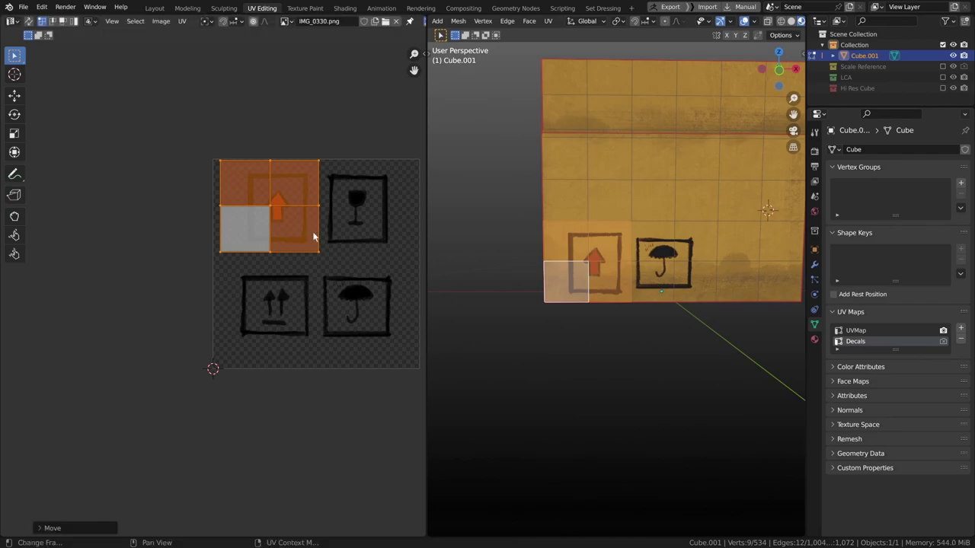
{"action": "key", "text": "s"}
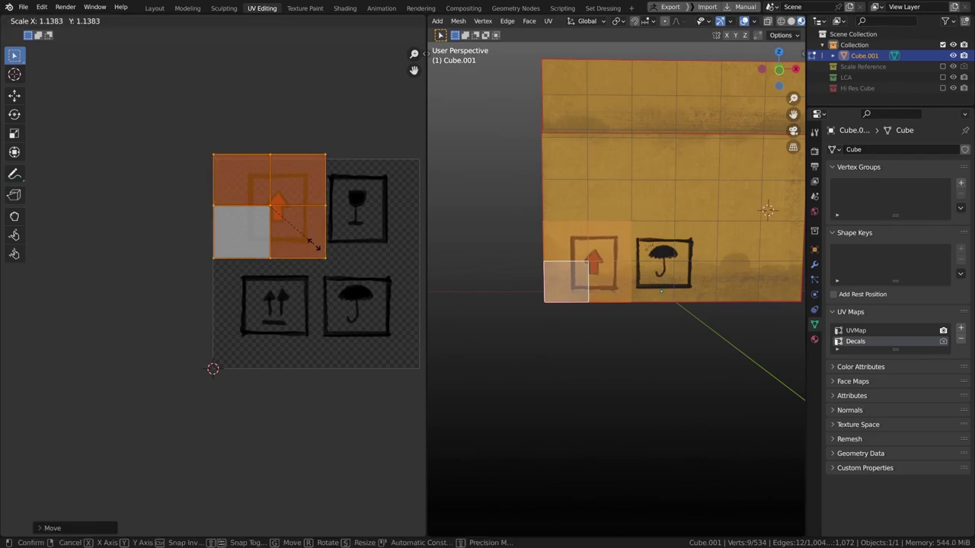
{"action": "left_click", "coordinate": [312, 243]}
Step: Leave Edit Mode and examine the size and close-up sharpness of the red arrow and umbrella decals on the box front
{"action": "key", "text": "Tab"}
{"action": "scroll", "coordinate": [540, 282], "scroll_direction": "down", "scroll_amount": 3}
{"action": "scroll", "coordinate": [543, 284], "scroll_direction": "up", "scroll_amount": 1}
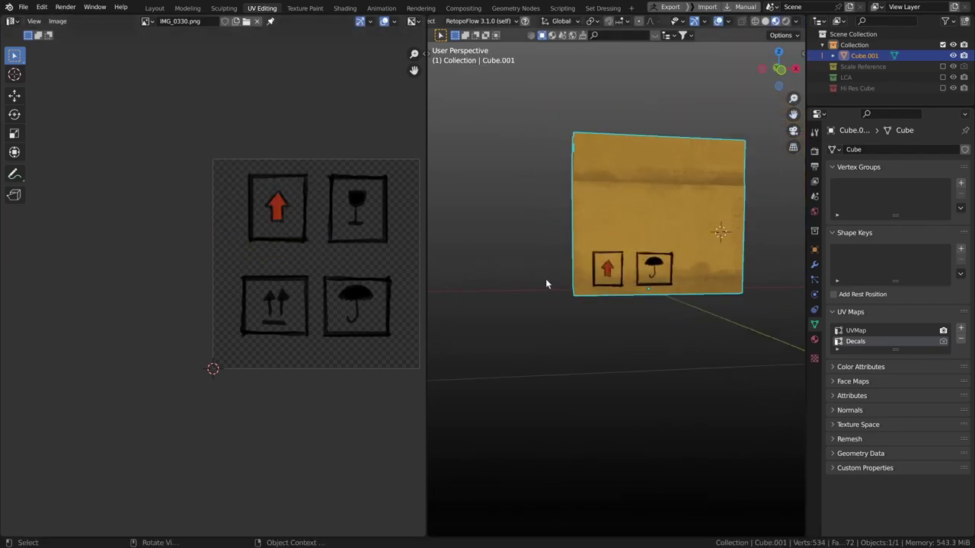
{"action": "scroll", "coordinate": [545, 283], "scroll_direction": "up", "scroll_amount": 5}
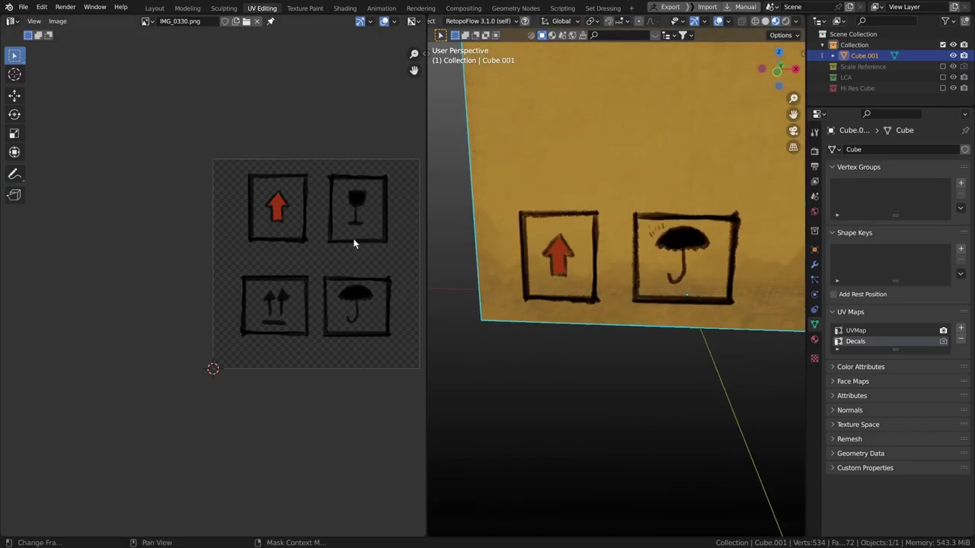
{"action": "scroll", "coordinate": [353, 239], "scroll_direction": "up", "scroll_amount": 1}
{"action": "scroll", "coordinate": [523, 248], "scroll_direction": "up", "scroll_amount": 2}
{"action": "middle_click_drag", "start_coordinate": [557, 226], "coordinate": [627, 332], "text": "shift"}
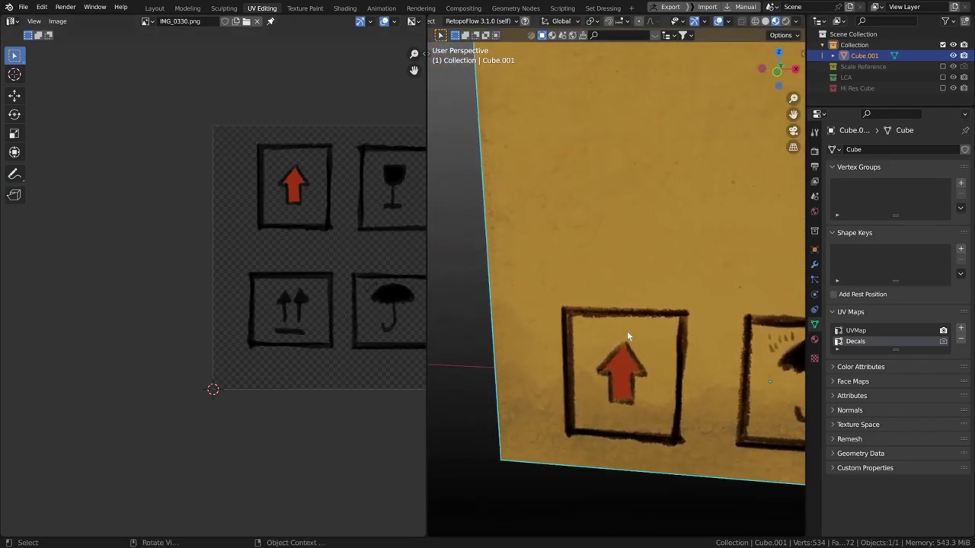
{"action": "scroll", "coordinate": [627, 335], "scroll_direction": "up", "scroll_amount": 1}
{"action": "scroll", "coordinate": [635, 317], "scroll_direction": "up", "scroll_amount": 6}
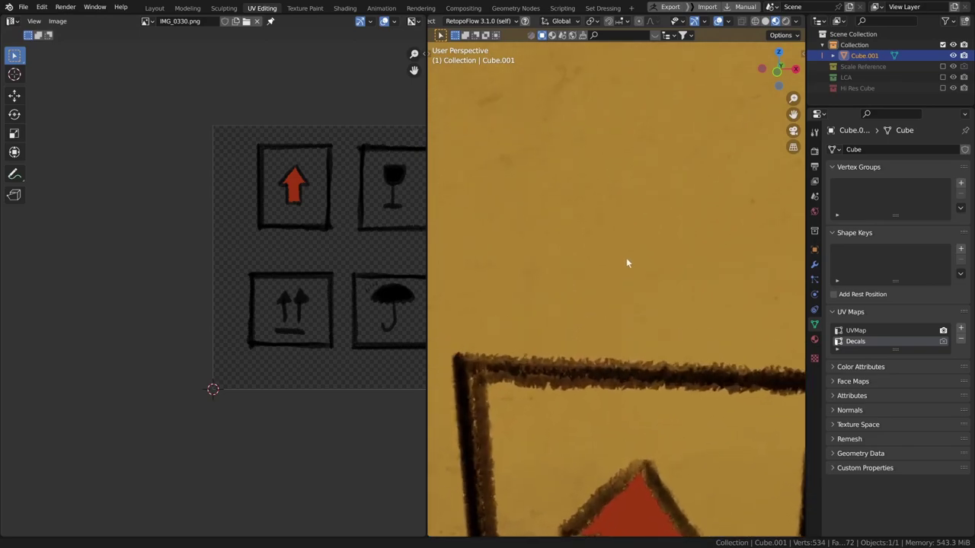
{"action": "scroll", "coordinate": [626, 259], "scroll_direction": "up", "scroll_amount": 2}
{"action": "scroll", "coordinate": [631, 300], "scroll_direction": "up", "scroll_amount": 3}
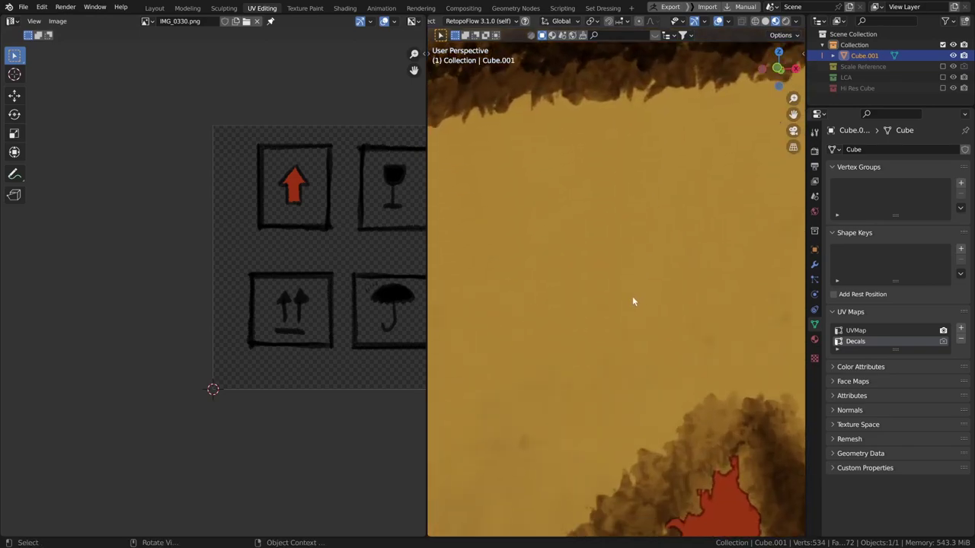
{"action": "scroll", "coordinate": [633, 297], "scroll_direction": "down", "scroll_amount": 3}
{"action": "middle_click_drag", "start_coordinate": [632, 297], "coordinate": [636, 285]}
{"action": "scroll", "coordinate": [637, 285], "scroll_direction": "down", "scroll_amount": 4}
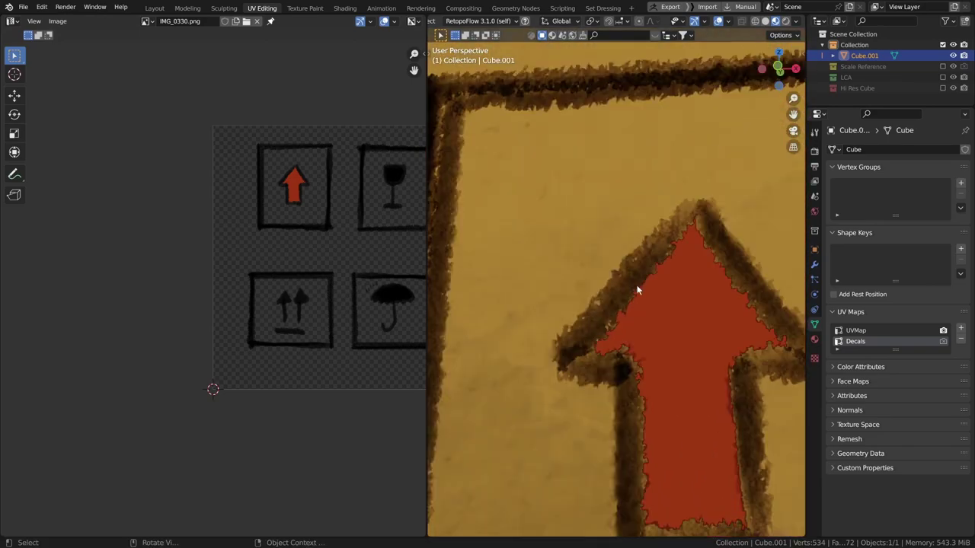
{"action": "scroll", "coordinate": [637, 290], "scroll_direction": "down", "scroll_amount": 6}
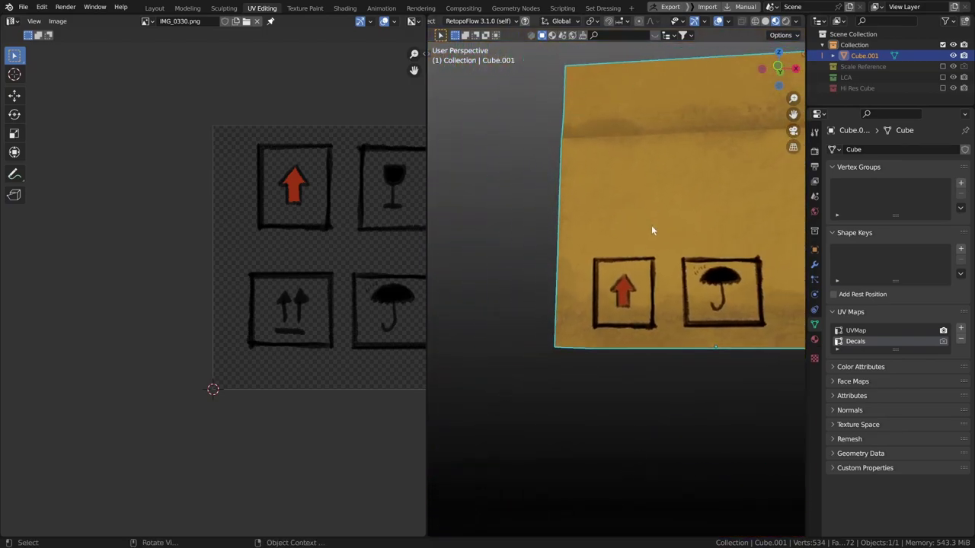
Step: Look over the rest of the box around to its short side with the handle hole
{"action": "scroll", "coordinate": [652, 230], "scroll_direction": "down", "scroll_amount": 5}
{"action": "middle_click_drag", "start_coordinate": [678, 257], "coordinate": [613, 166]}
{"action": "scroll", "coordinate": [650, 227], "scroll_direction": "up", "scroll_amount": 4}
{"action": "middle_click_drag", "start_coordinate": [674, 158], "coordinate": [546, 197], "text": "shift"}
{"action": "scroll", "coordinate": [600, 167], "scroll_direction": "down", "scroll_amount": 3}
{"action": "scroll", "coordinate": [673, 182], "scroll_direction": "down", "scroll_amount": 4}
{"action": "scroll", "coordinate": [577, 181], "scroll_direction": "up", "scroll_amount": 1}
{"action": "scroll", "coordinate": [620, 158], "scroll_direction": "up", "scroll_amount": 1}
{"action": "scroll", "coordinate": [660, 199], "scroll_direction": "down", "scroll_amount": 2}
{"action": "middle_click_drag", "start_coordinate": [646, 185], "coordinate": [639, 268]}
{"action": "scroll", "coordinate": [629, 196], "scroll_direction": "up", "scroll_amount": 2}
{"action": "scroll", "coordinate": [652, 217], "scroll_direction": "down", "scroll_amount": 3}
{"action": "scroll", "coordinate": [642, 266], "scroll_direction": "up", "scroll_amount": 4}
{"action": "scroll", "coordinate": [640, 274], "scroll_direction": "down", "scroll_amount": 3}
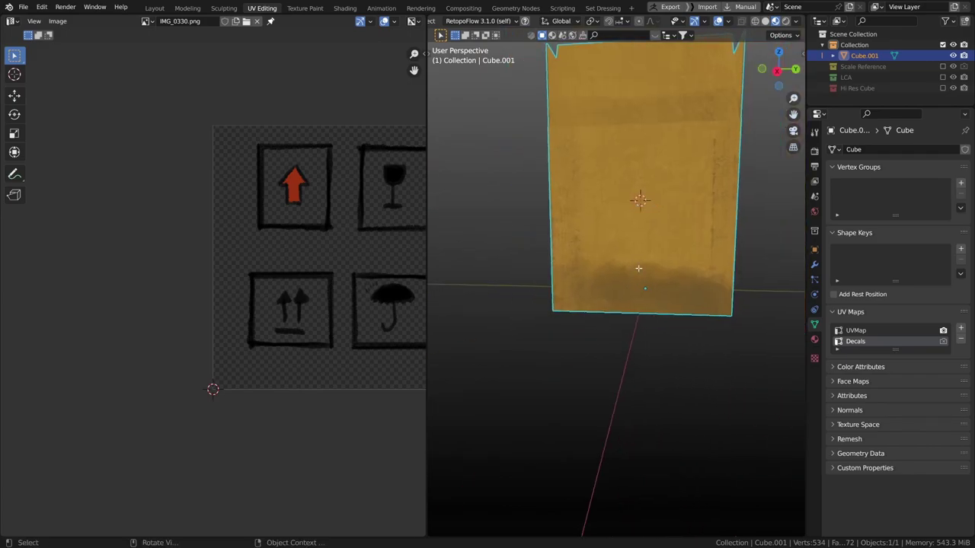
Step: Select the four central faces along the lower edge below the handle hole and project their UVs from the right orthographic view
{"action": "key", "text": "Tab"}
{"action": "left_click", "coordinate": [660, 285]}
{"action": "left_click", "coordinate": [625, 253]}
{"action": "left_click", "coordinate": [625, 287], "text": "shift"}
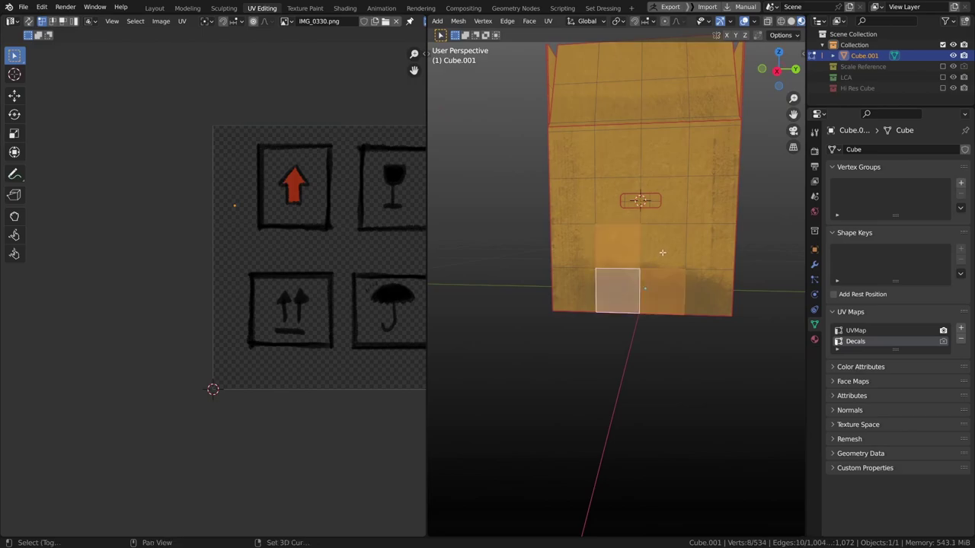
{"action": "left_click", "coordinate": [663, 252], "text": "shift"}
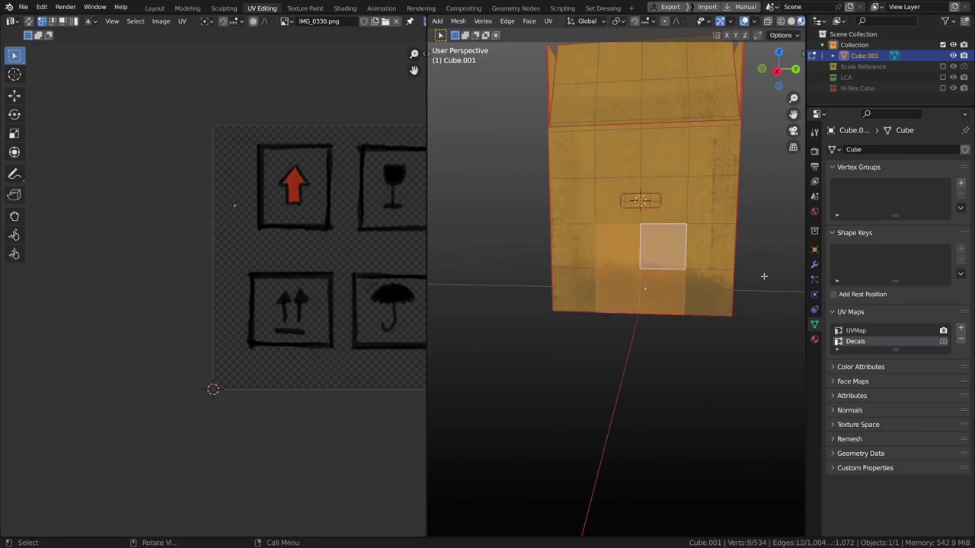
{"action": "key", "text": "KP_3"}
{"action": "key", "text": "u"}
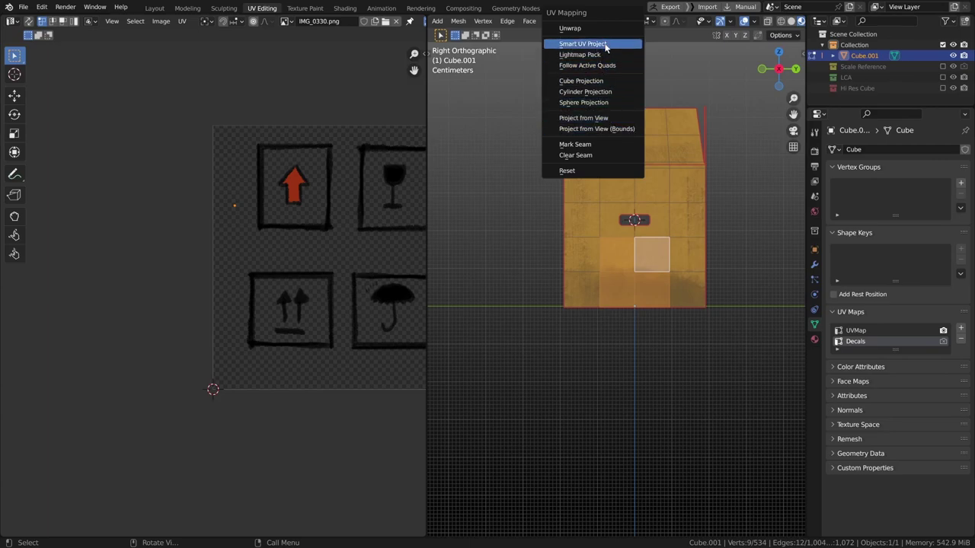
{"action": "left_click", "coordinate": [599, 118]}
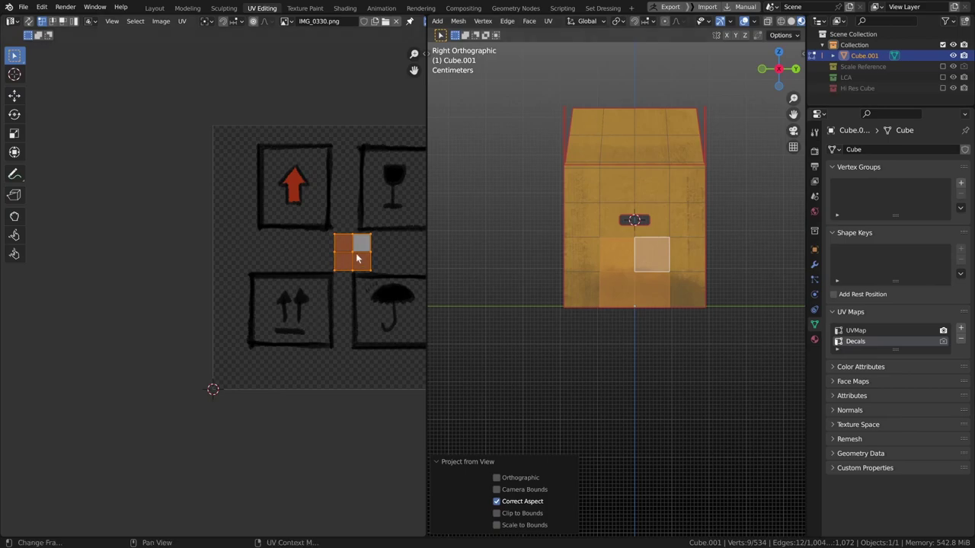
Step: Move the new UV island onto the double-arrow decal, enlarge it to enclose the decal's frame, and centre the decal on the faces
{"action": "key", "text": "g"}
{"action": "left_click", "coordinate": [288, 319]}
{"action": "key", "text": "s"}
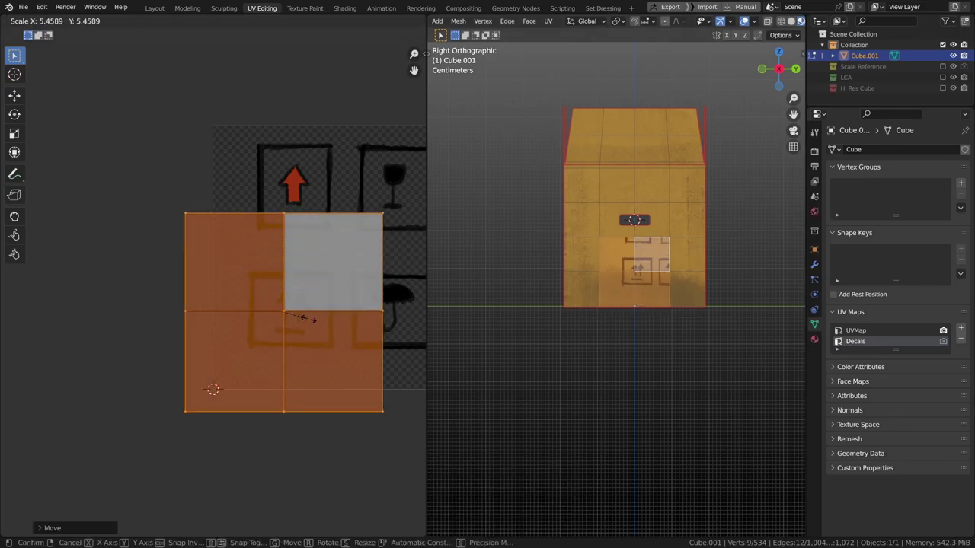
{"action": "left_click", "coordinate": [297, 313]}
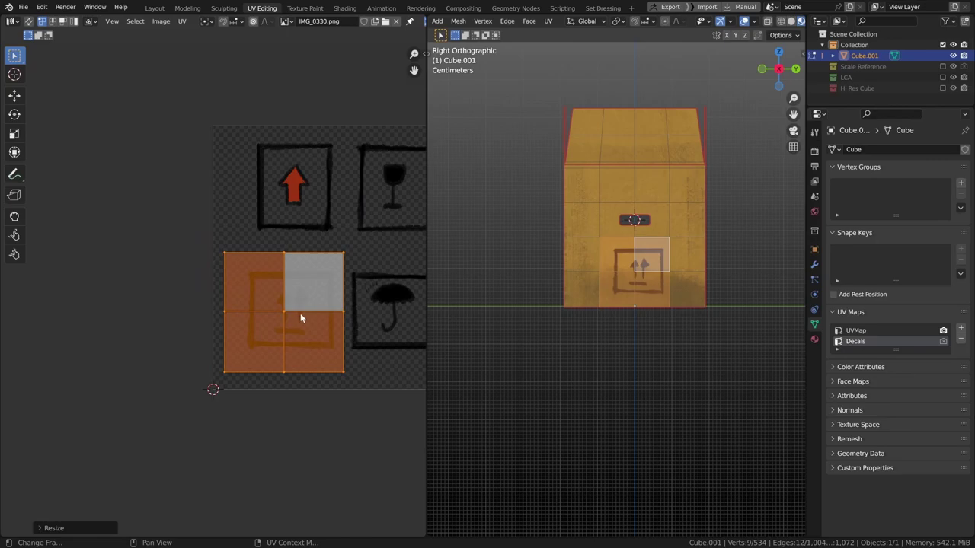
{"action": "key", "text": "g"}
{"action": "left_click", "coordinate": [305, 318]}
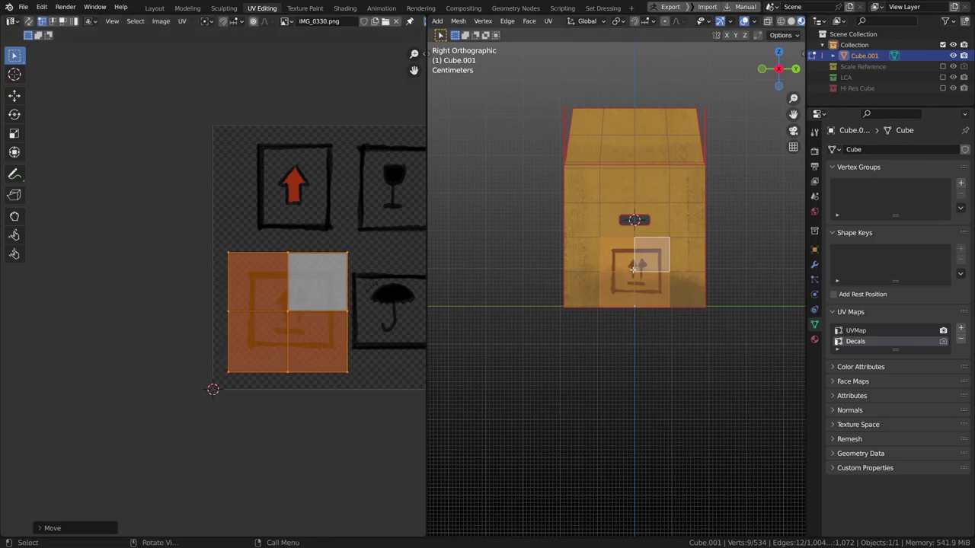
Step: Select the four faces at a lower corner of the undecorated long side opposite the front and unwrap them
{"action": "left_click", "coordinate": [686, 291]}
{"action": "middle_click_drag", "start_coordinate": [686, 291], "coordinate": [651, 345]}
{"action": "left_click", "coordinate": [693, 258]}
{"action": "scroll", "coordinate": [694, 259], "scroll_direction": "down", "scroll_amount": 5}
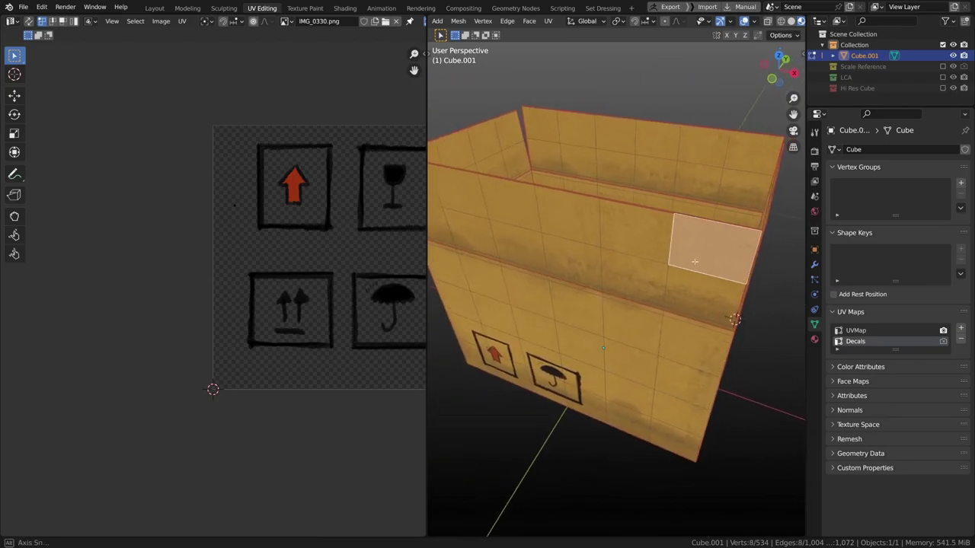
{"action": "middle_click_drag", "start_coordinate": [696, 262], "coordinate": [623, 247]}
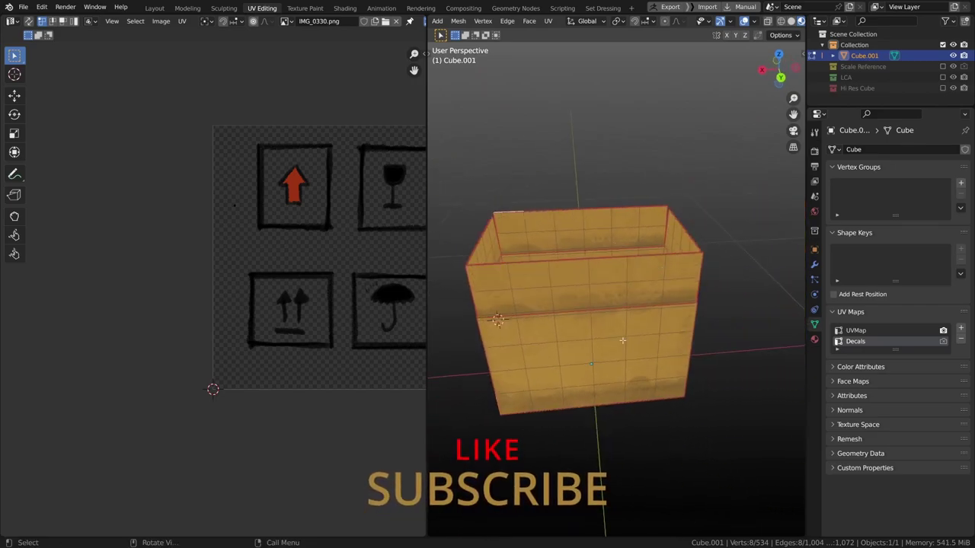
{"action": "middle_click_drag", "start_coordinate": [622, 341], "coordinate": [620, 369]}
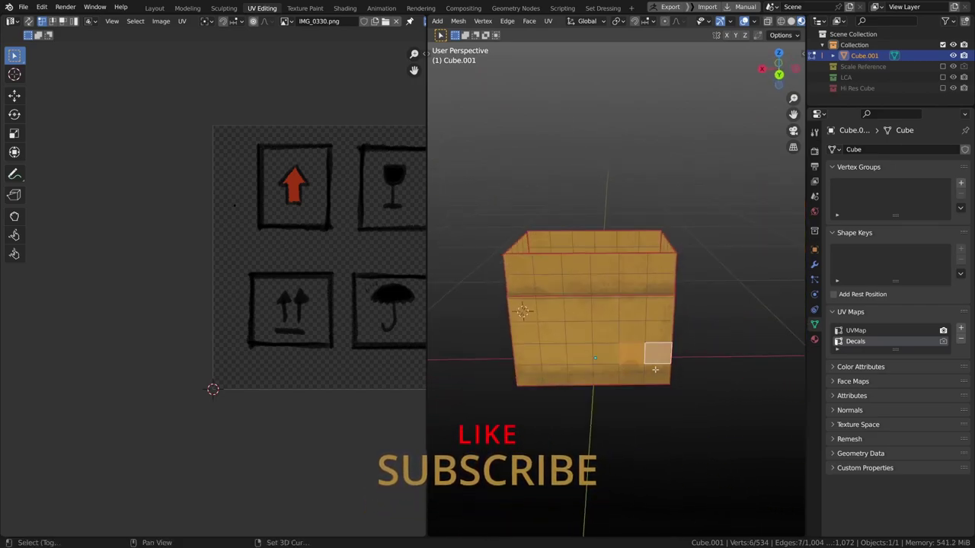
{"action": "key", "text": "u"}
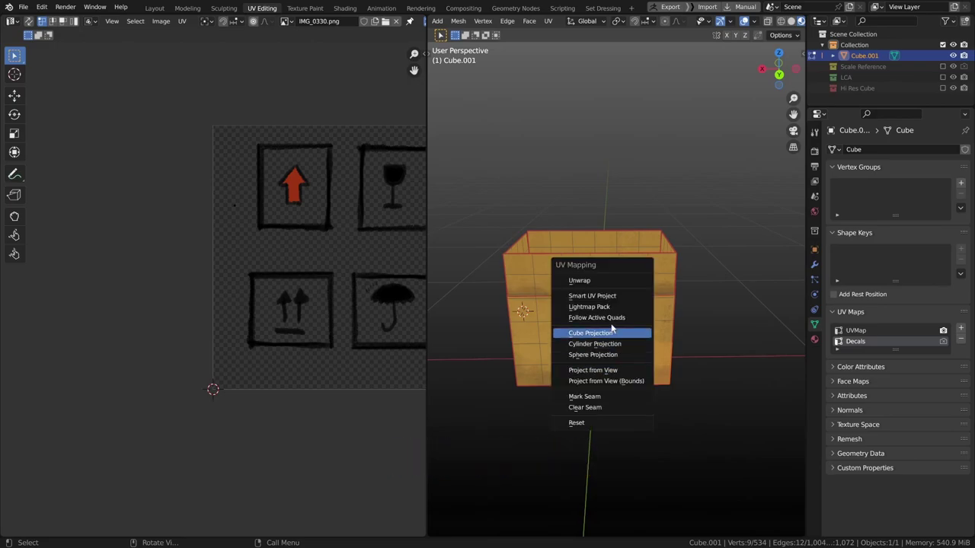
{"action": "key", "text": "KP_1"}
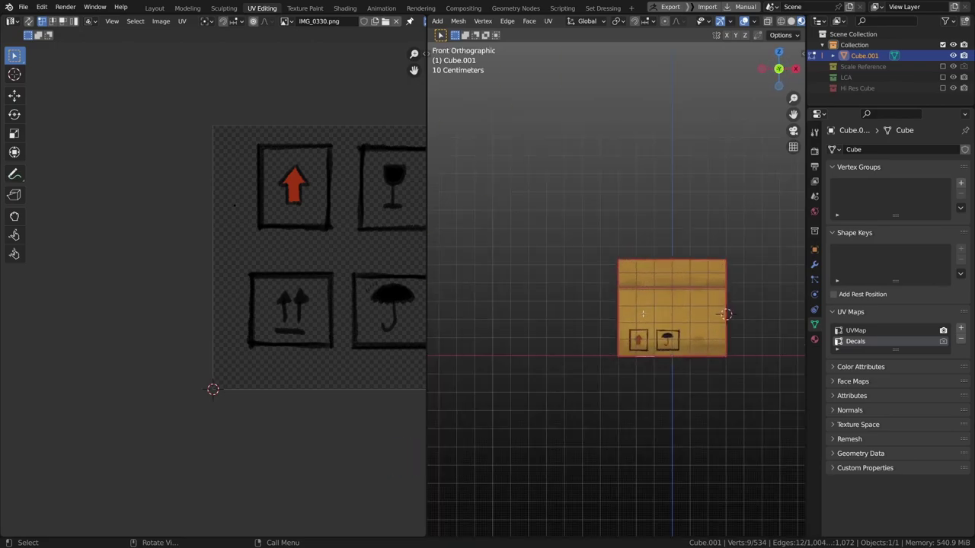
{"action": "key", "text": "KP_3"}
{"action": "middle_click_drag", "start_coordinate": [640, 247], "coordinate": [560, 278]}
{"action": "middle_click_drag", "start_coordinate": [642, 312], "coordinate": [619, 325]}
{"action": "key", "text": "u"}
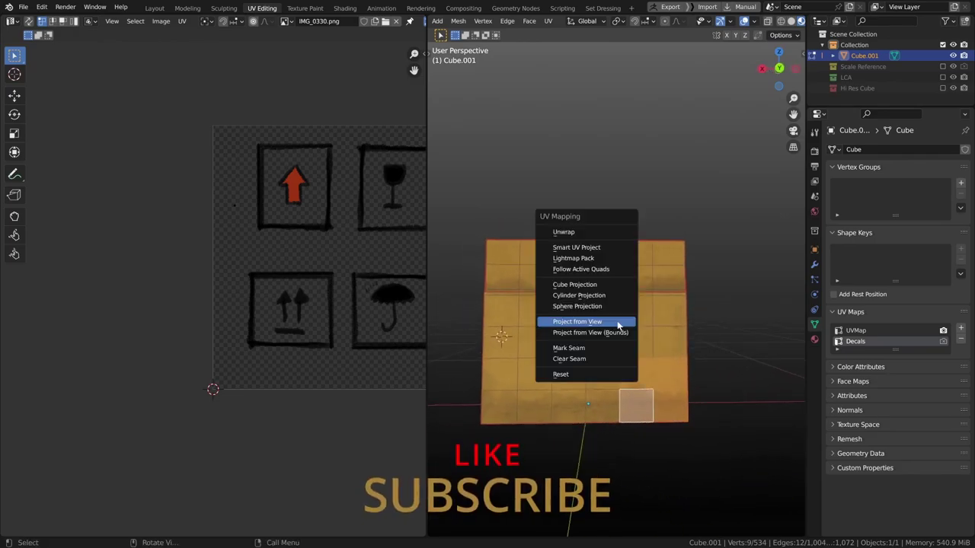
{"action": "left_click", "coordinate": [605, 231]}
Step: Select the whole unwrapped UV island, scale it down to about 0.36, and move it onto the umbrella decal
{"action": "scroll", "coordinate": [283, 299], "scroll_direction": "down", "scroll_amount": 5}
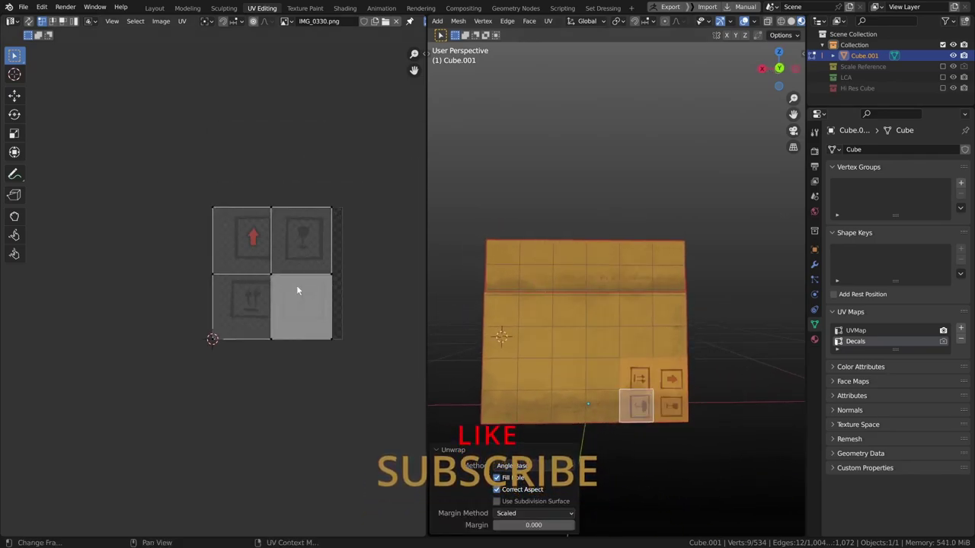
{"action": "key", "text": "a"}
{"action": "scroll", "coordinate": [286, 279], "scroll_direction": "up", "scroll_amount": 2}
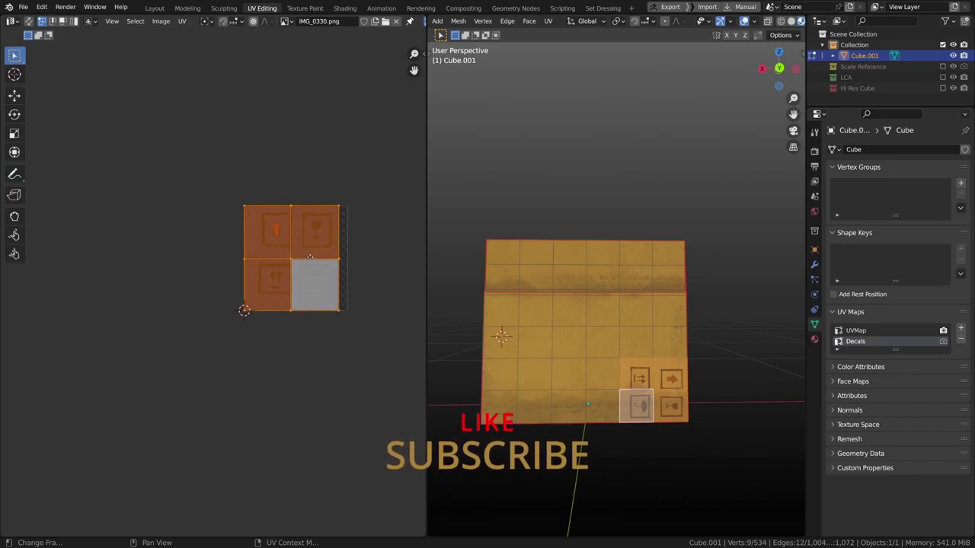
{"action": "key", "text": "s"}
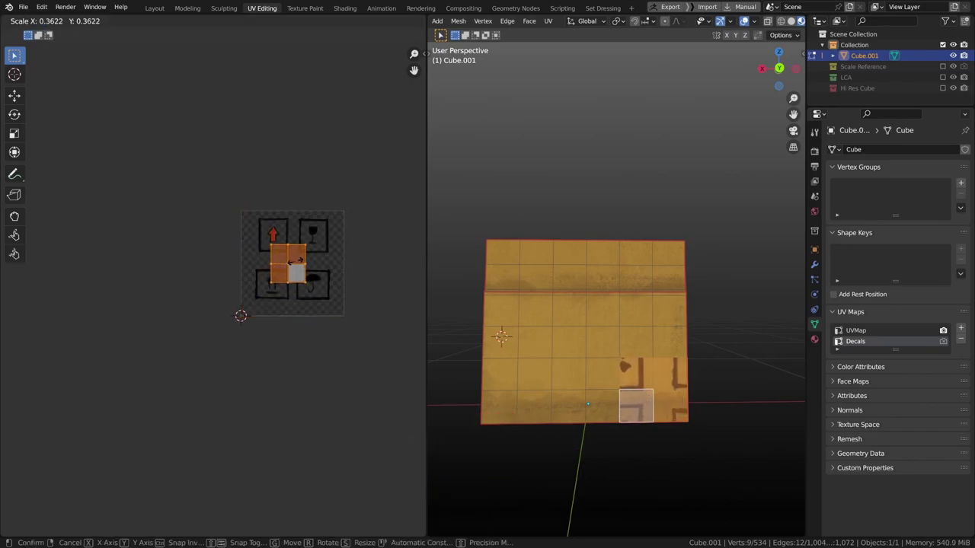
{"action": "left_click", "coordinate": [296, 262]}
{"action": "key", "text": "g"}
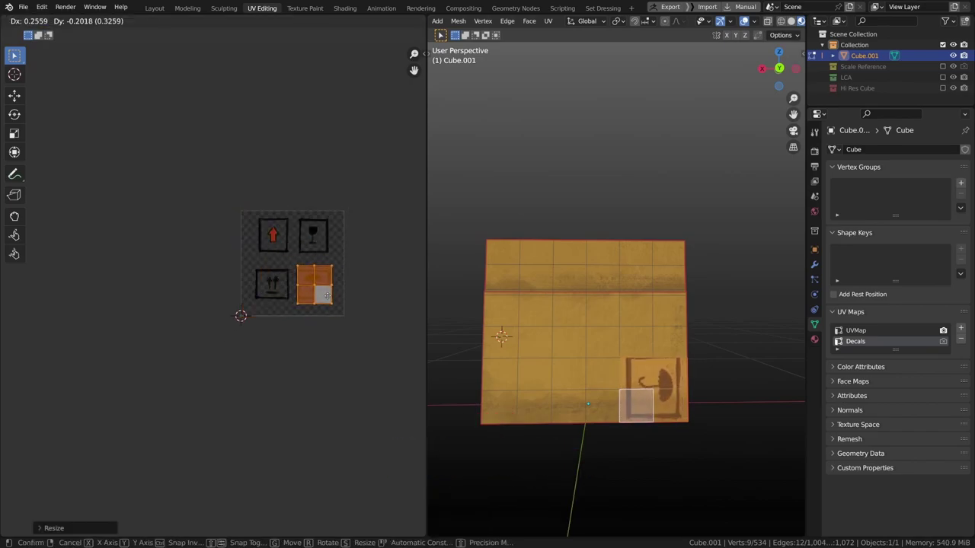
{"action": "left_click", "coordinate": [329, 299]}
Step: Rotate the UV island 90 degrees so the umbrella decal stands upright on the box
{"action": "type", "text": "r"}
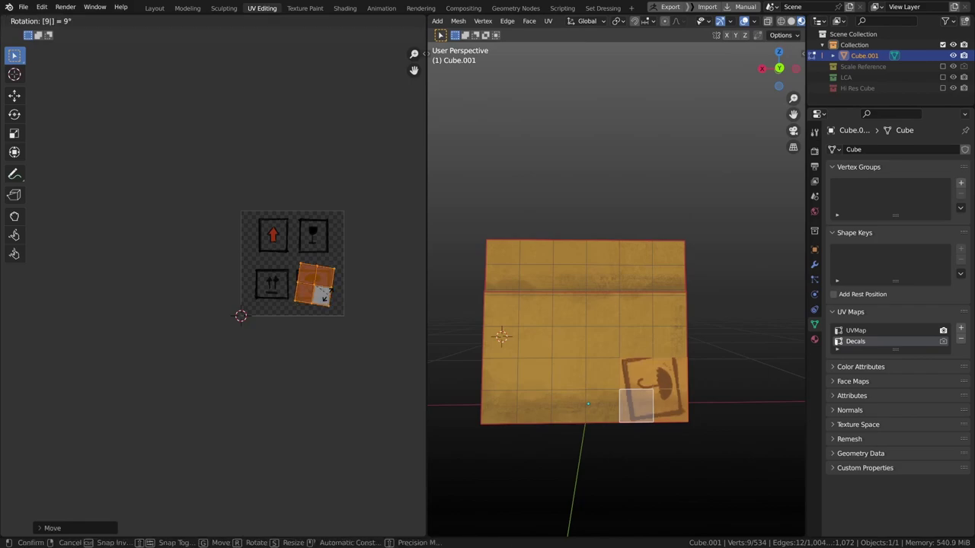
{"action": "type", "text": "180"}
{"action": "key", "text": "Return"}
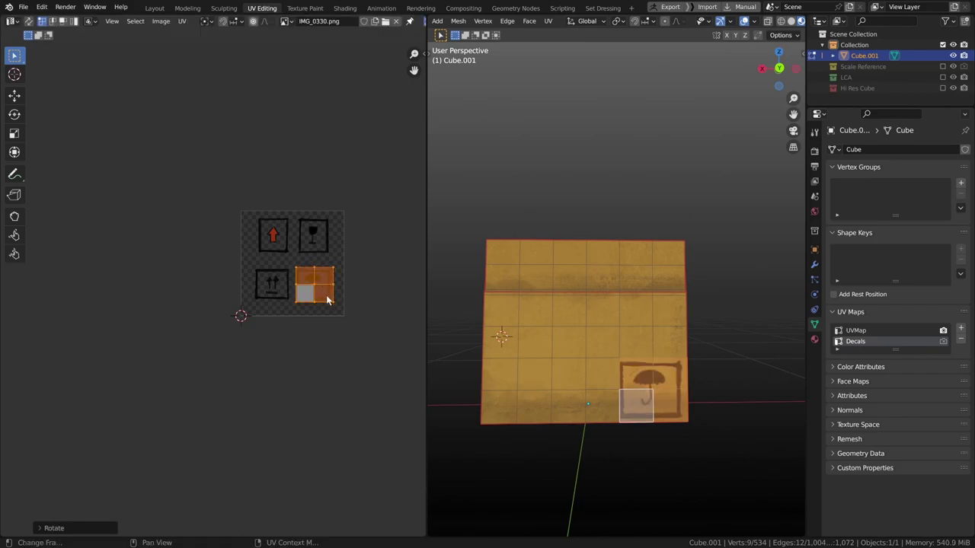
{"action": "middle_click_drag", "start_coordinate": [588, 311], "coordinate": [551, 351]}
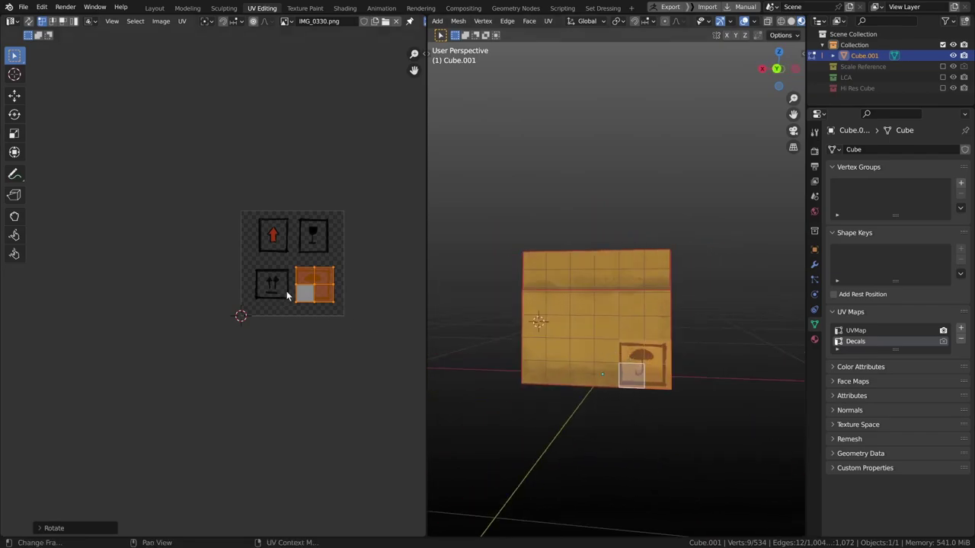
Step: Move the UV island onto the wine-glass decal, enlarge it to enclose the decal's frame, and centre the decal on the faces
{"action": "key", "text": "g"}
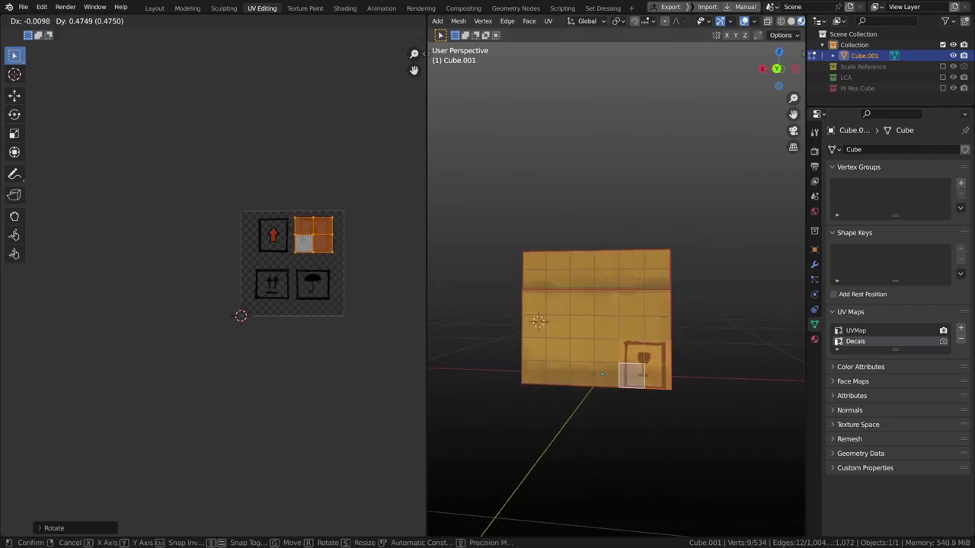
{"action": "left_click", "coordinate": [304, 239]}
{"action": "key", "text": "s"}
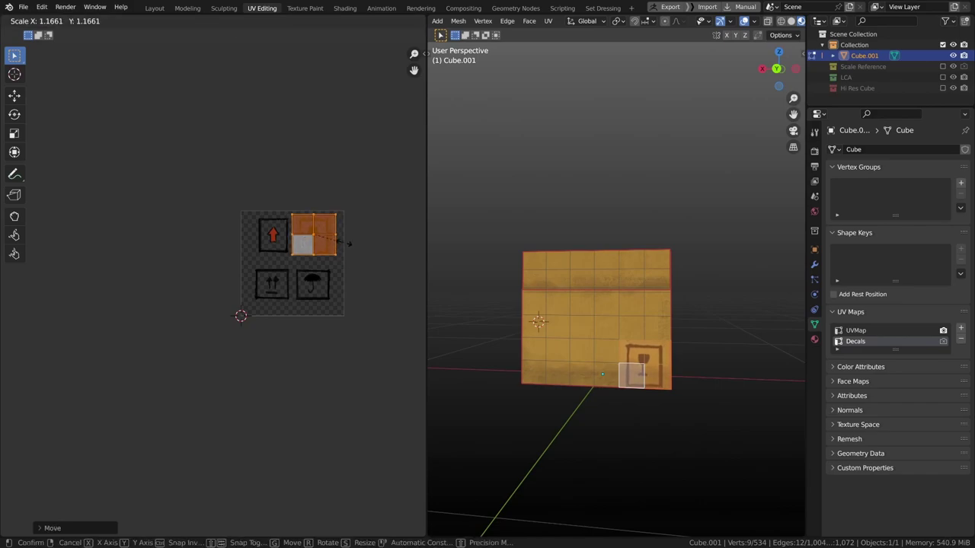
{"action": "left_click", "coordinate": [350, 239]}
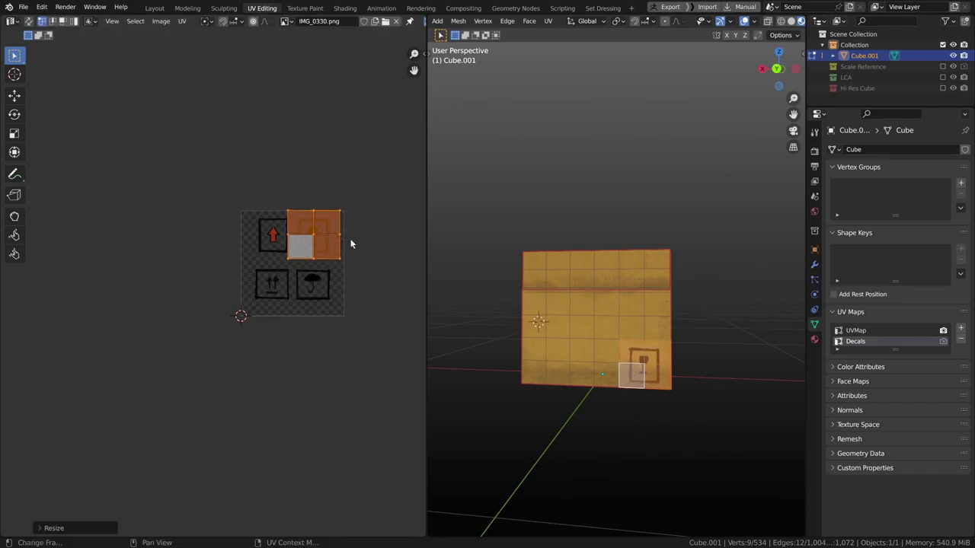
{"action": "key", "text": "g"}
{"action": "left_click", "coordinate": [352, 241]}
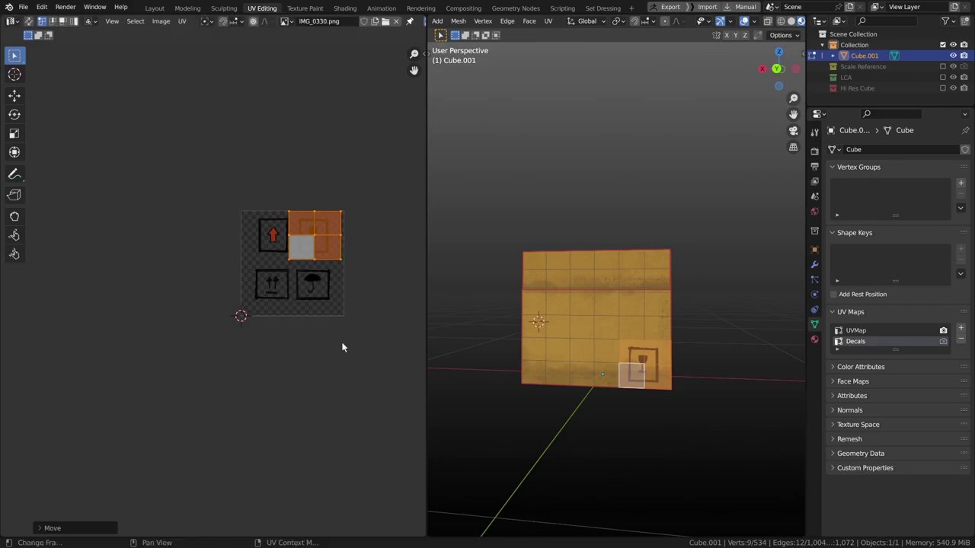
Step: Select the block of four faces in the bottom two rows beside the wine-glass decal and unwrap them
{"action": "middle_click_drag", "start_coordinate": [342, 347], "coordinate": [351, 348]}
{"action": "middle_click_drag", "start_coordinate": [553, 373], "coordinate": [571, 373]}
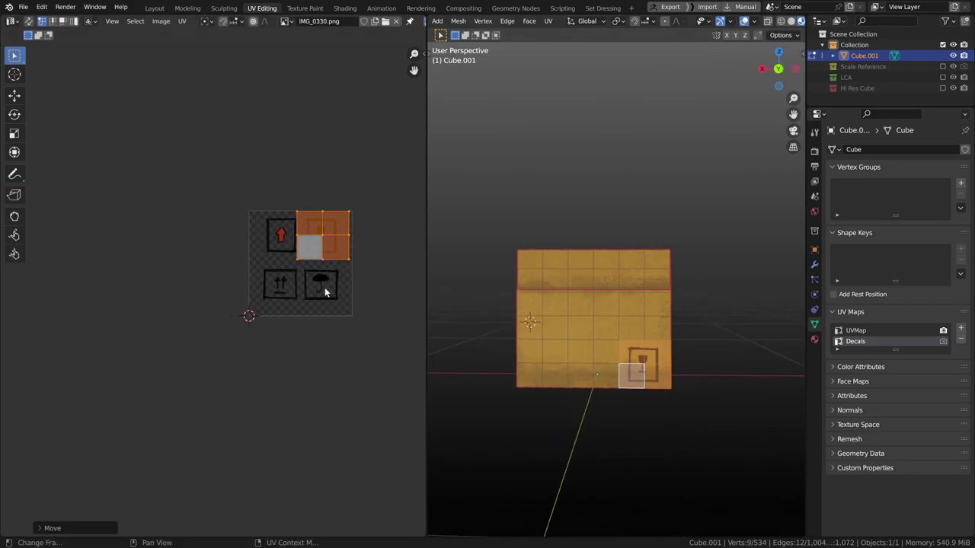
{"action": "scroll", "coordinate": [325, 292], "scroll_direction": "up", "scroll_amount": 1}
{"action": "middle_click_drag", "start_coordinate": [325, 292], "coordinate": [303, 307]}
{"action": "middle_click_drag", "start_coordinate": [585, 390], "coordinate": [594, 393]}
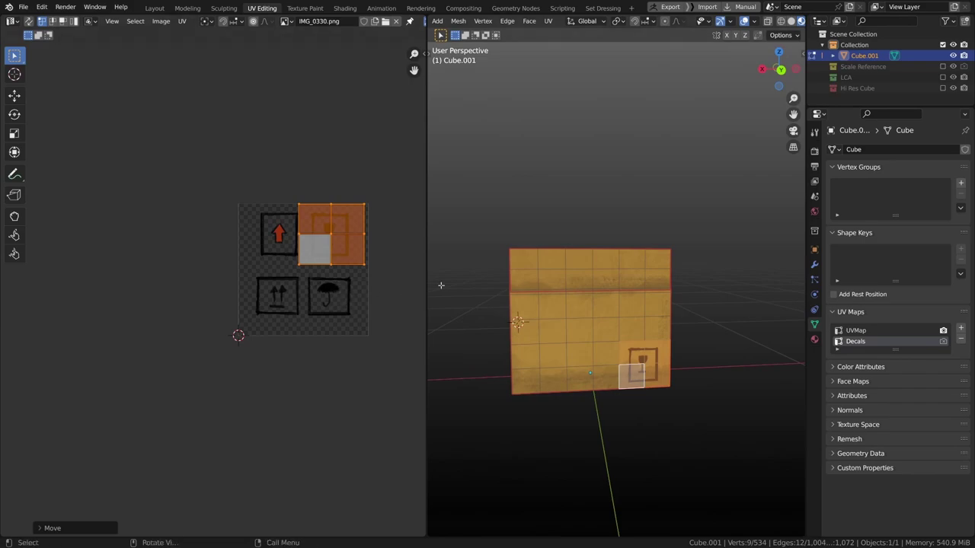
{"action": "left_click", "coordinate": [605, 355]}
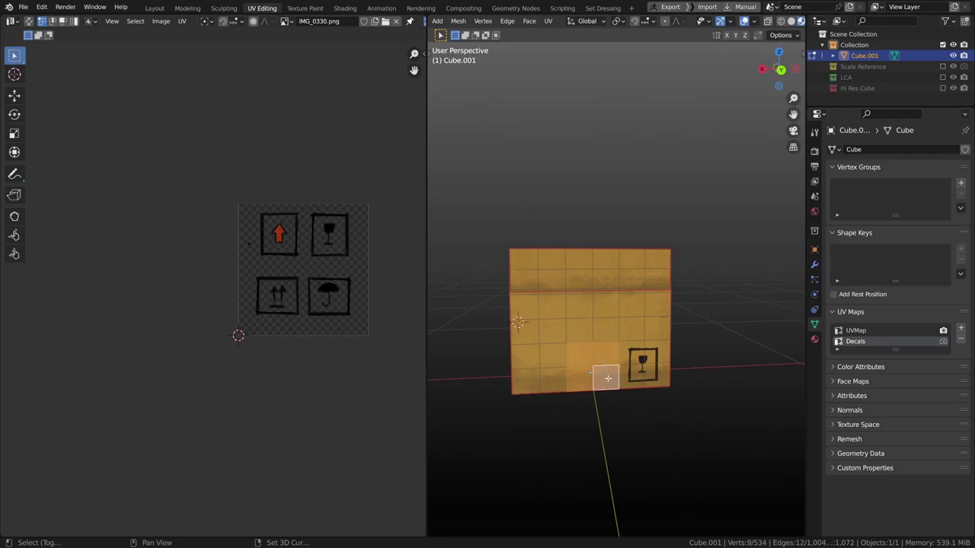
{"action": "key", "text": "u"}
{"action": "left_click", "coordinate": [609, 373]}
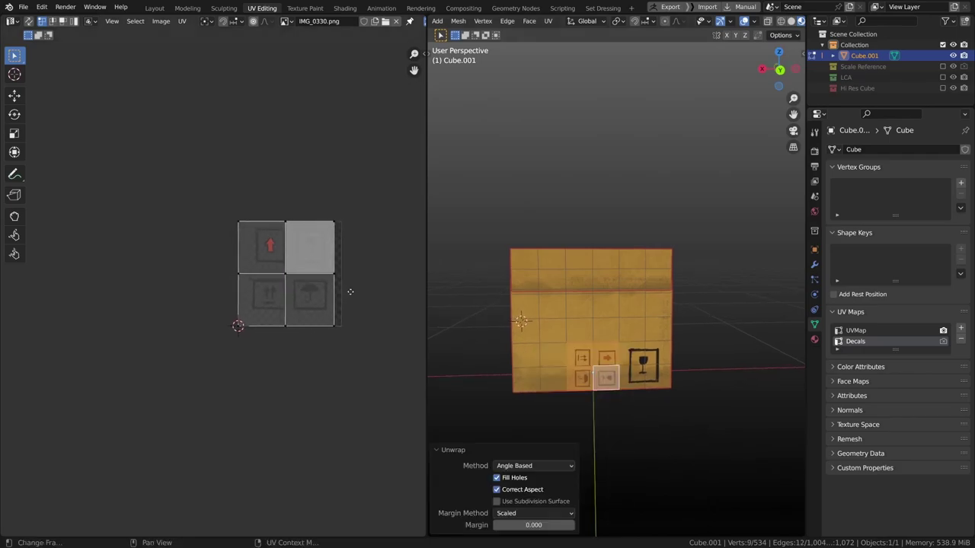
Step: Select the whole unwrapped UV island, move it onto the double-arrow decal, and scale it down to the size of the decal's frame
{"action": "left_click_drag", "start_coordinate": [166, 162], "coordinate": [349, 364]}
{"action": "key", "text": "s"}
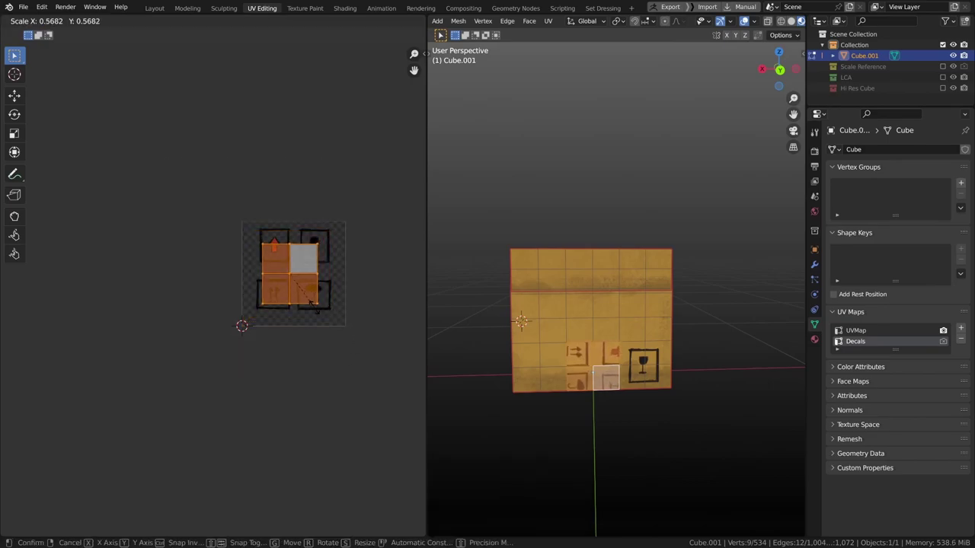
{"action": "left_click", "coordinate": [310, 300]}
{"action": "key", "text": "g"}
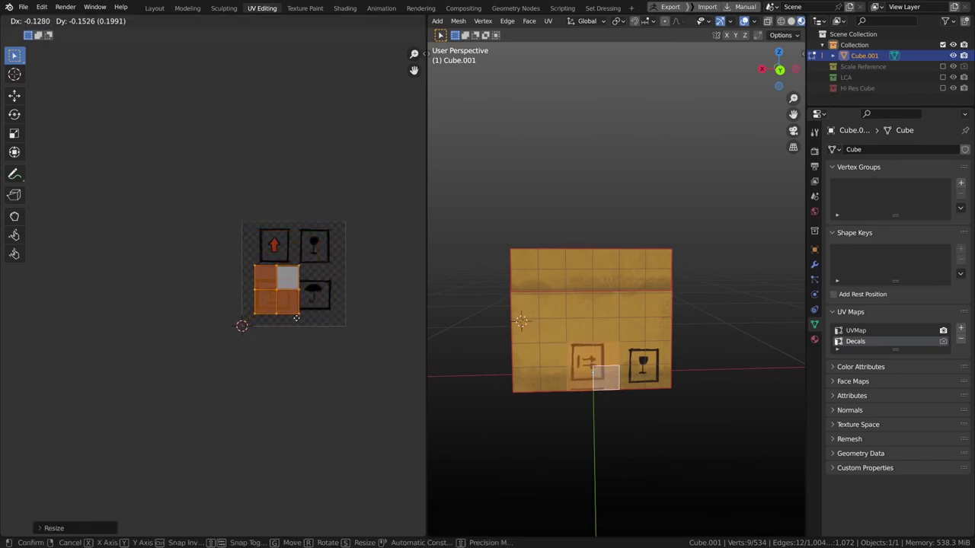
{"action": "left_click", "coordinate": [294, 327]}
{"action": "key", "text": "s"}
{"action": "left_click", "coordinate": [289, 320]}
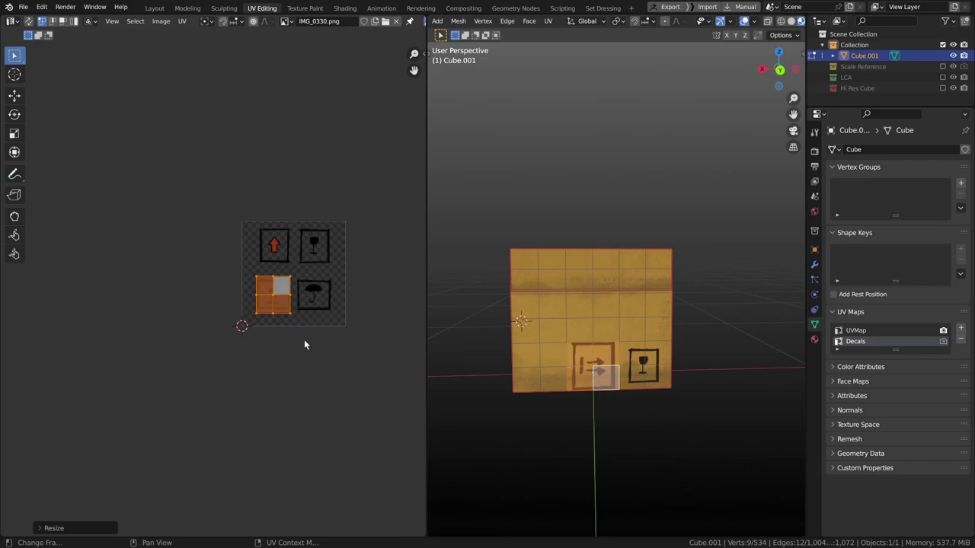
Step: Rotate the island 90 degrees to turn the double arrows upright, enlarge it to about 1.34, and adjust its position around the decal
{"action": "type", "text": "r9"}
{"action": "left_click", "coordinate": [304, 339]}
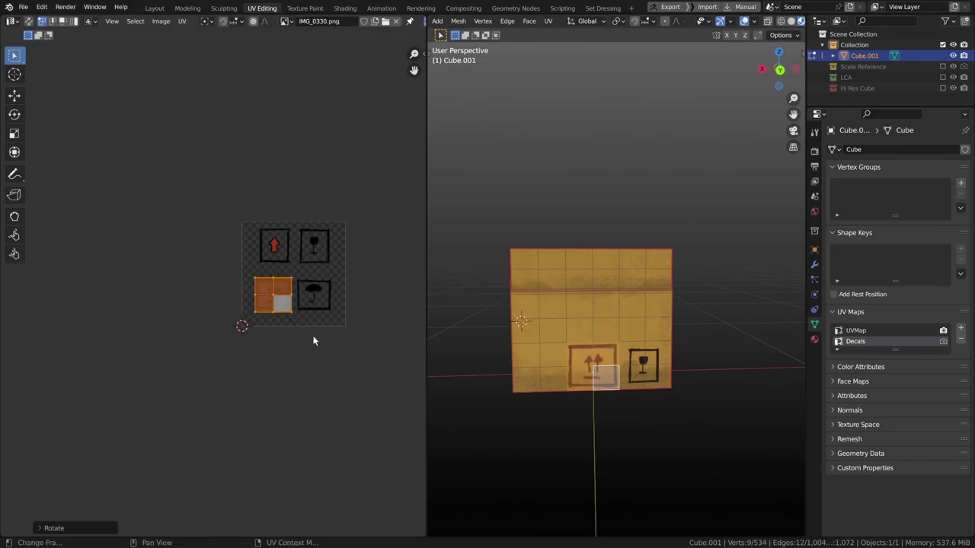
{"action": "key", "text": "s"}
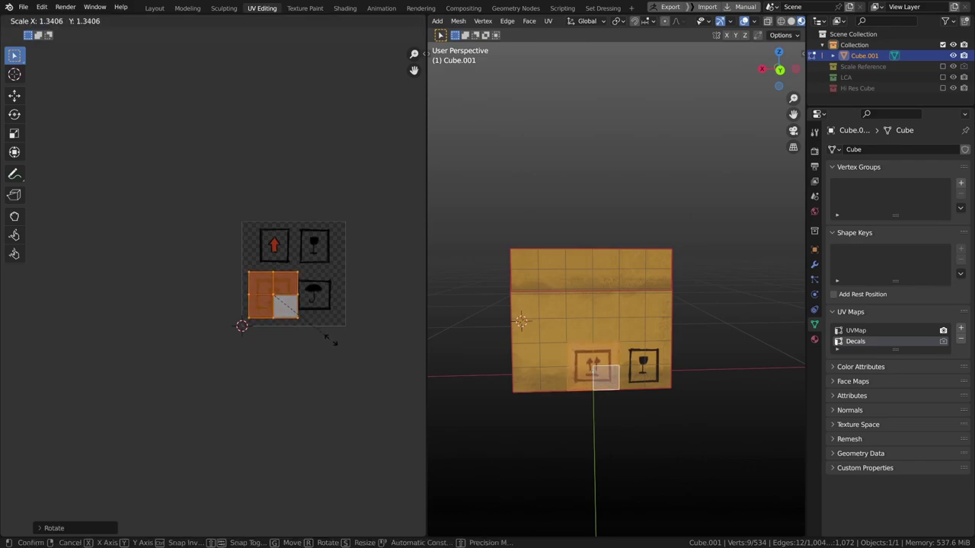
{"action": "left_click", "coordinate": [330, 340]}
{"action": "key", "text": "g"}
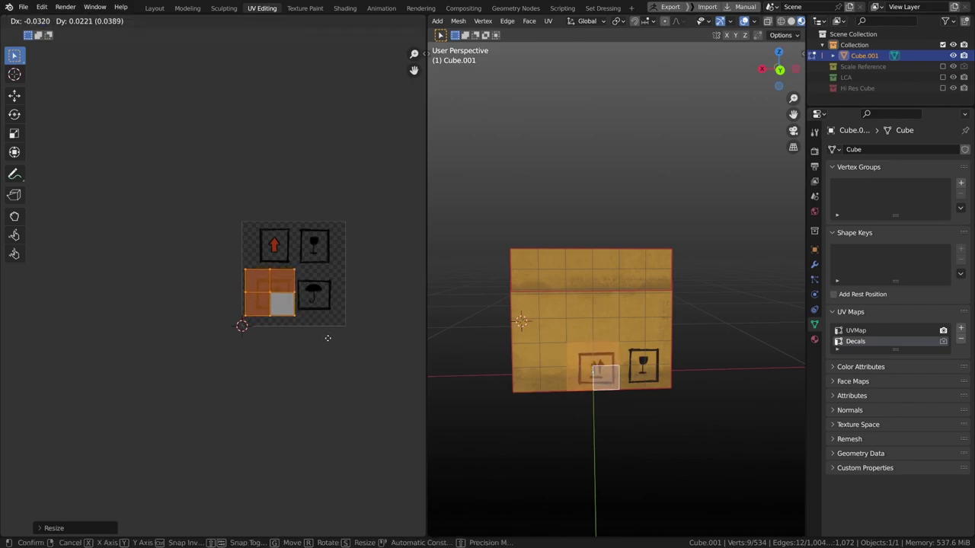
{"action": "left_click", "coordinate": [328, 338]}
Step: Select the face above the umbrella decal on the short side and position its left-view UV island over the red-arrow decal
{"action": "middle_click_drag", "start_coordinate": [670, 358], "coordinate": [582, 376]}
{"action": "left_click", "coordinate": [671, 387]}
{"action": "key", "text": "ctrl+KP_3"}
{"action": "key", "text": "g"}
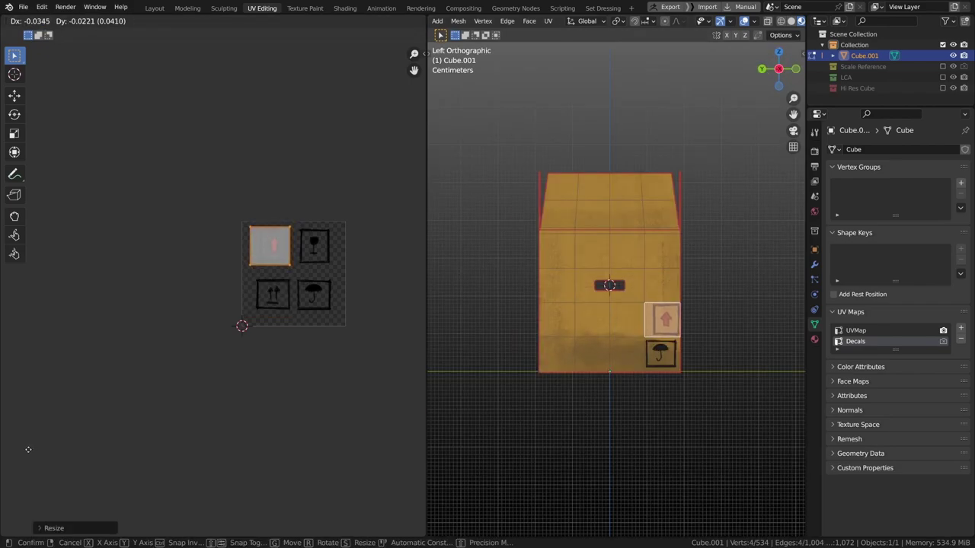
{"action": "left_click", "coordinate": [30, 450]}
Step: Examine the decals around the box and return it to Object Mode
{"action": "middle_click_drag", "start_coordinate": [511, 365], "coordinate": [428, 340]}
{"action": "scroll", "coordinate": [653, 357], "scroll_direction": "down", "scroll_amount": 4}
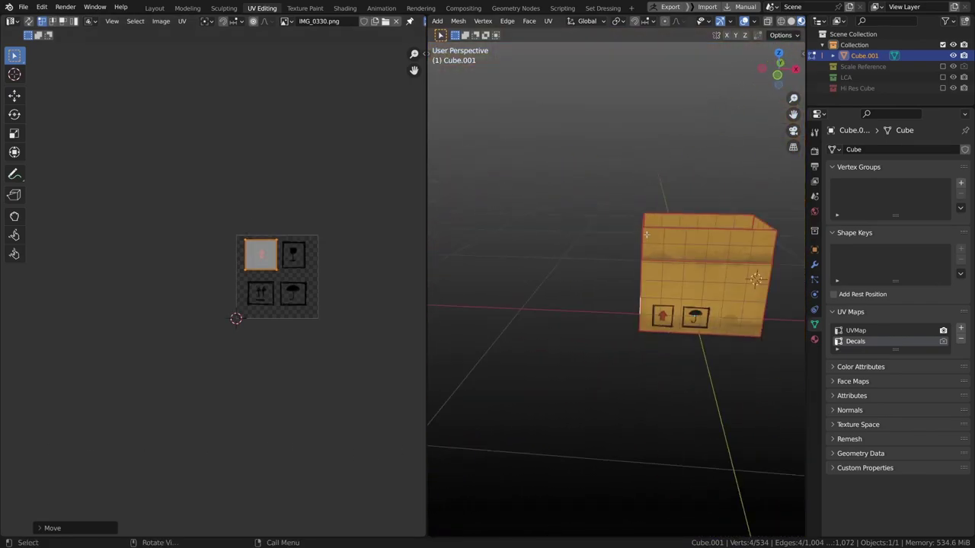
{"action": "scroll", "coordinate": [684, 254], "scroll_direction": "up", "scroll_amount": 2}
{"action": "middle_click_drag", "start_coordinate": [684, 254], "coordinate": [428, 338], "text": "shift"}
{"action": "middle_click_drag", "start_coordinate": [531, 312], "coordinate": [537, 308]}
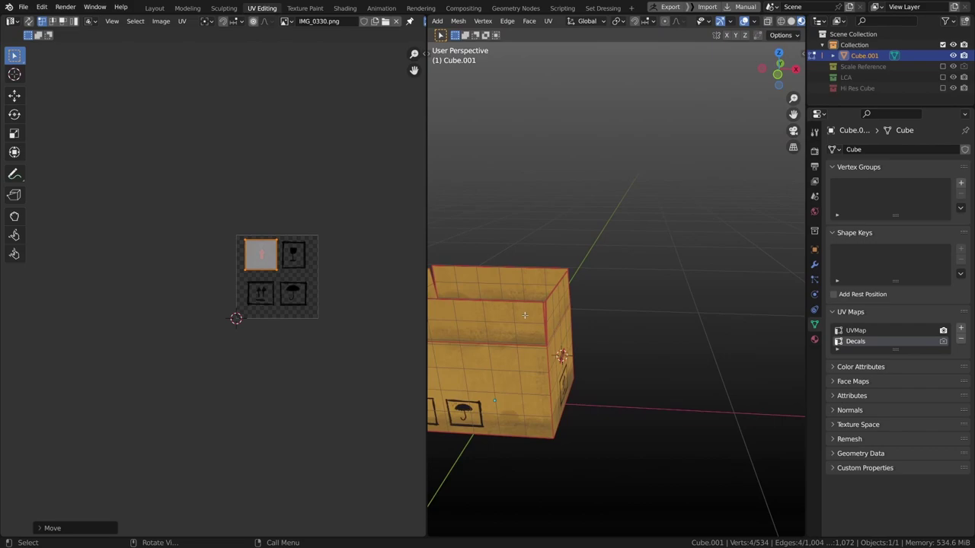
{"action": "key", "text": "Tab"}
{"action": "mouse_move", "coordinate": [699, 380]}
{"action": "middle_mouse_down"}
{"action": "mouse_move", "coordinate": [670, 327]}
{"action": "mouse_move", "coordinate": [495, 309]}
{"action": "mouse_move", "coordinate": [451, 337]}
{"action": "mouse_move", "coordinate": [708, 328]}
{"action": "mouse_move", "coordinate": [630, 316]}
{"action": "mouse_move", "coordinate": [642, 300]}
{"action": "middle_mouse_up"}
{"action": "scroll", "coordinate": [642, 300], "scroll_direction": "down", "scroll_amount": 5}
Step: Switch to the Shading workspace and move the cardboard Image Texture node slightly farther from the decal texture node
{"action": "left_click", "coordinate": [345, 8]}
{"action": "scroll", "coordinate": [428, 407], "scroll_direction": "down", "scroll_amount": 1}
{"action": "middle_click_drag", "start_coordinate": [429, 408], "coordinate": [412, 407]}
{"action": "scroll", "coordinate": [412, 407], "scroll_direction": "up", "scroll_amount": 1}
{"action": "scroll", "coordinate": [411, 406], "scroll_direction": "down", "scroll_amount": 1}
{"action": "left_click_drag", "start_coordinate": [408, 388], "coordinate": [392, 404]}
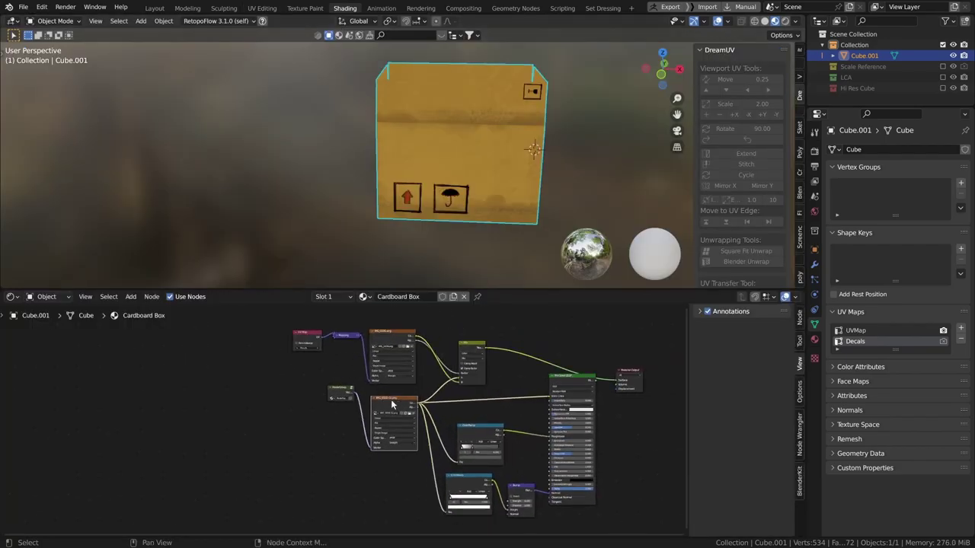